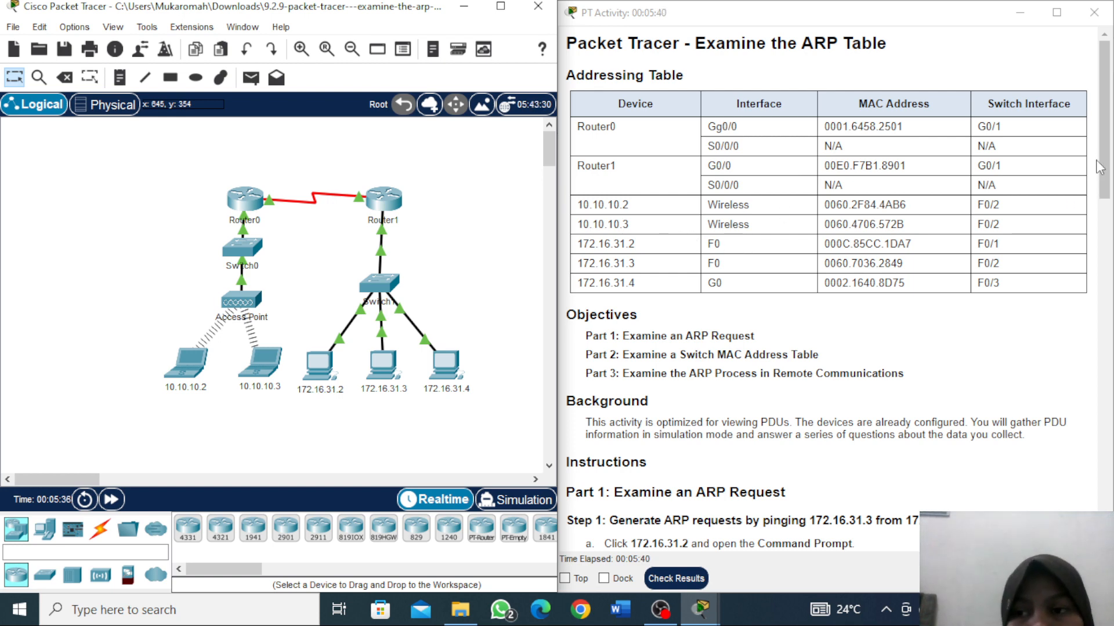
# Step: Open the Command Prompt on PC 172.16.31.2 and place its window beside the activity instructions
pyautogui.moveTo(1103, 151); pyautogui.dragTo(1103, 190)
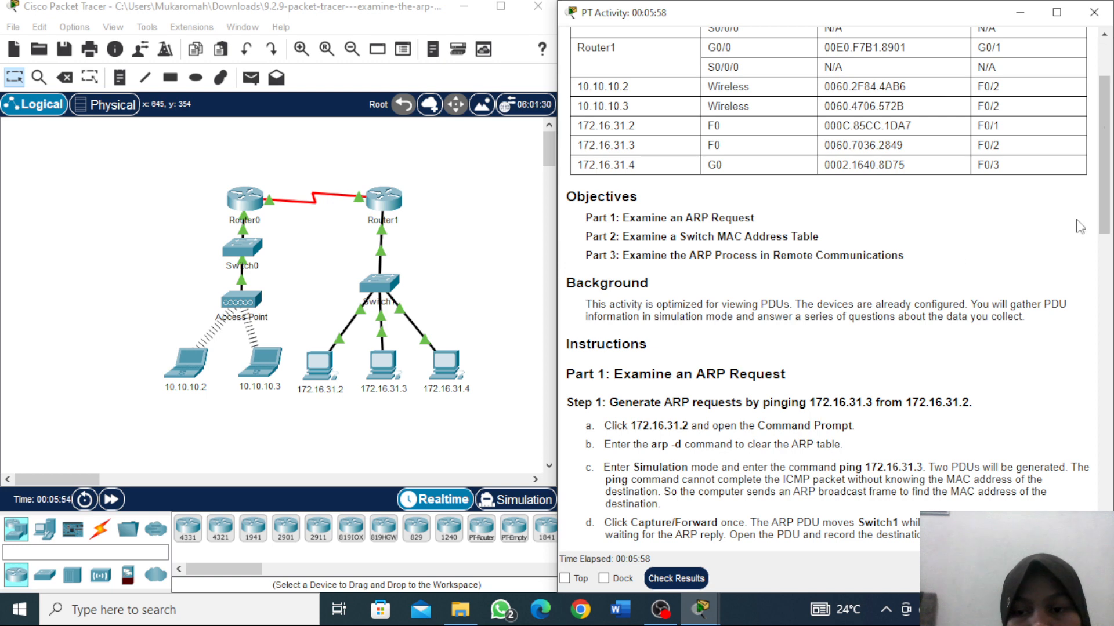
pyautogui.moveTo(1108, 127); pyautogui.dragTo(1108, 222)
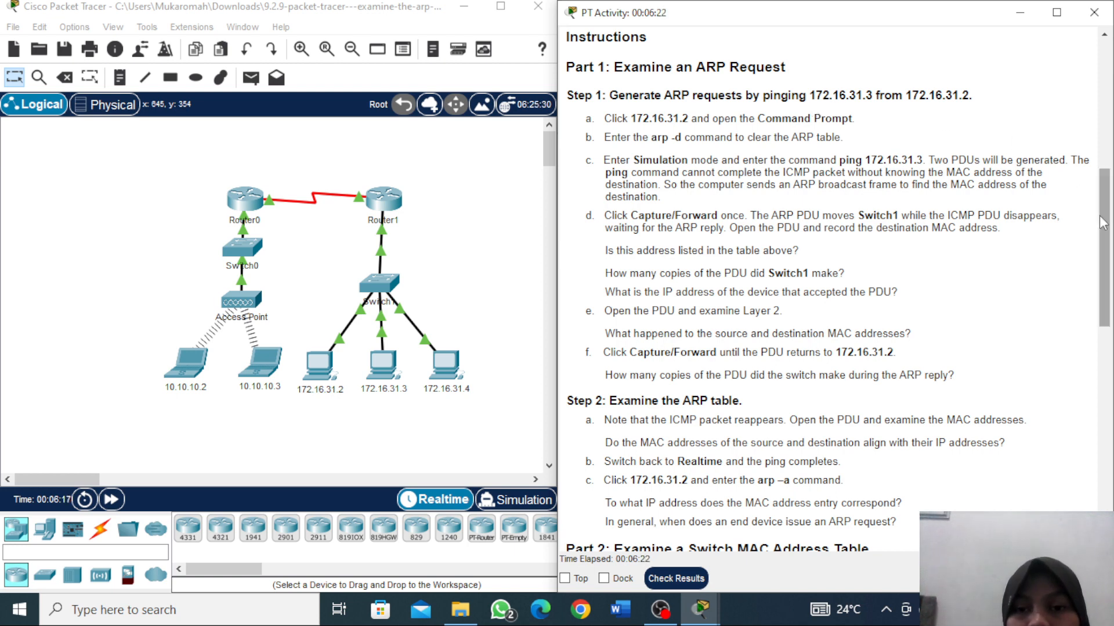
pyautogui.moveTo(1102, 222); pyautogui.dragTo(1102, 224)
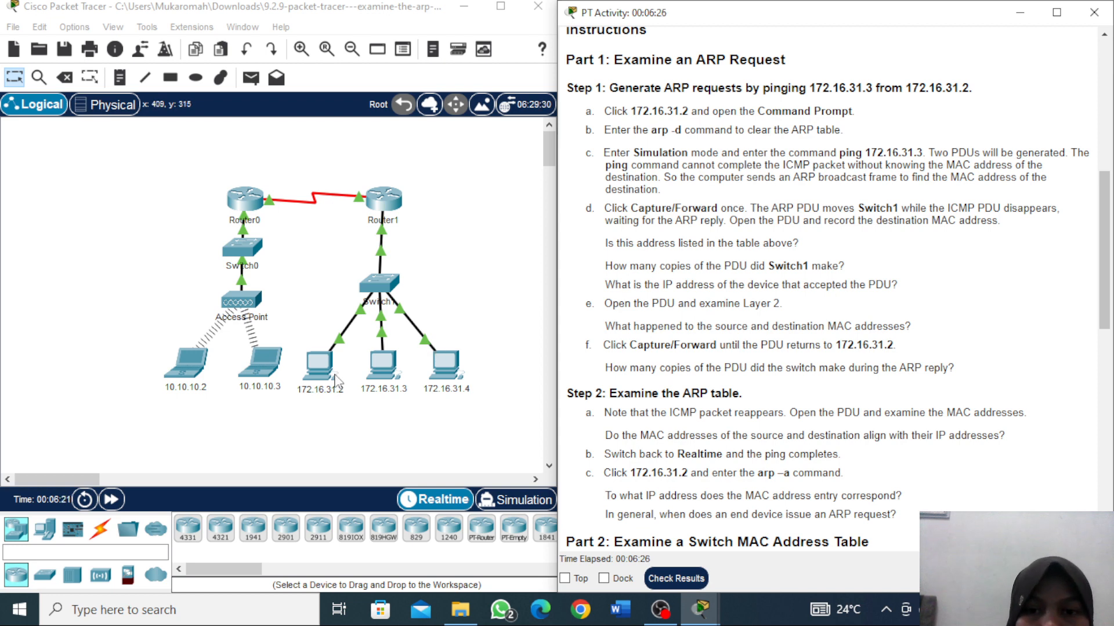
pyautogui.click(317, 366)
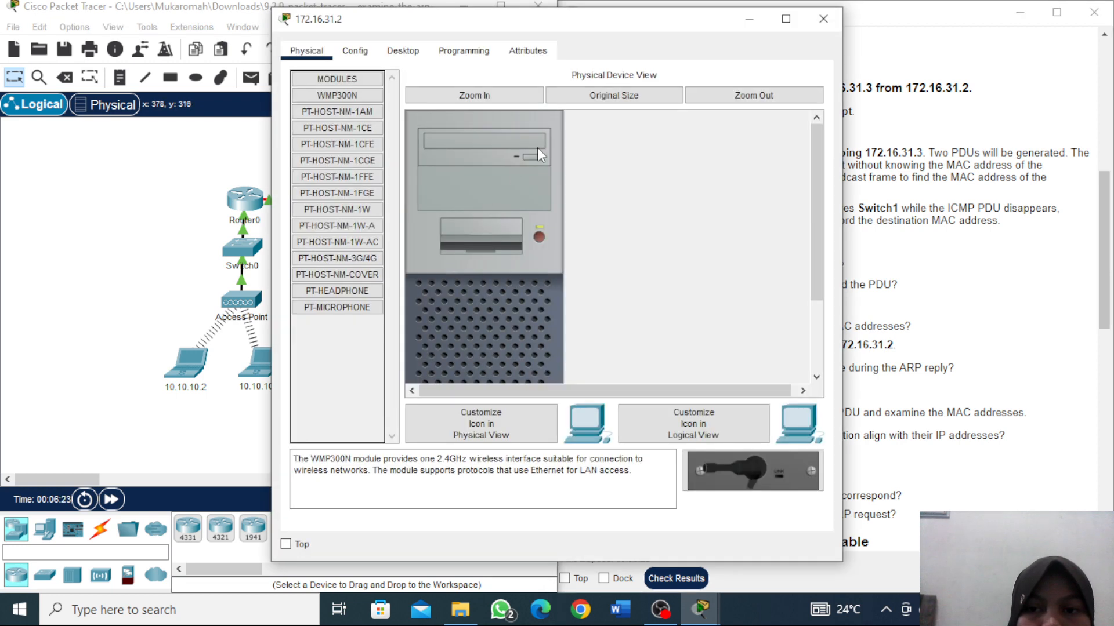
pyautogui.click(403, 51)
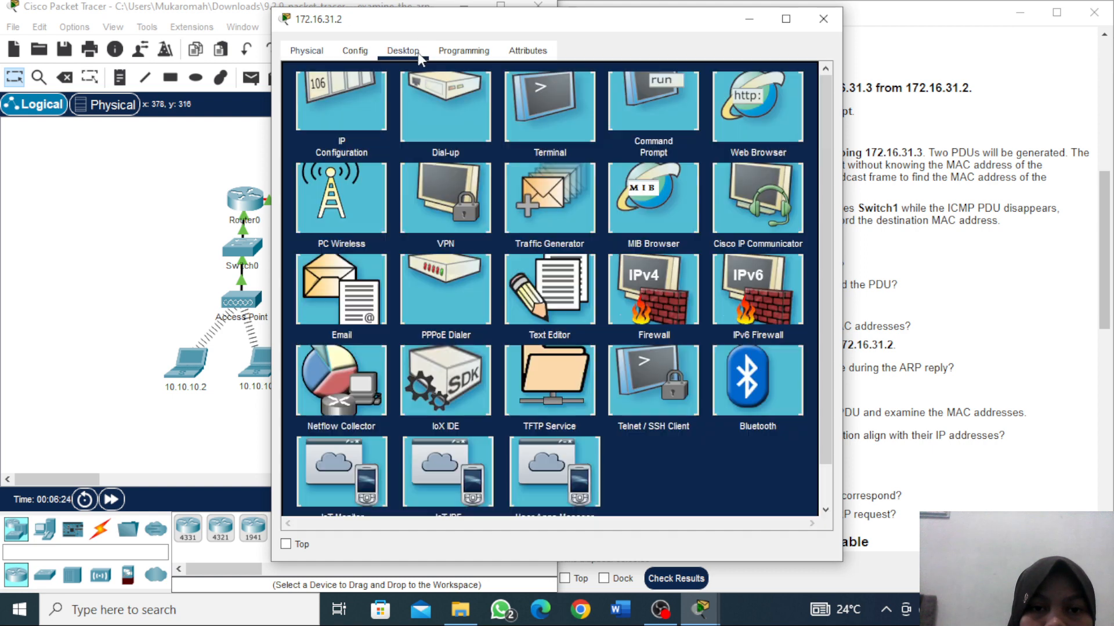
pyautogui.click(688, 107)
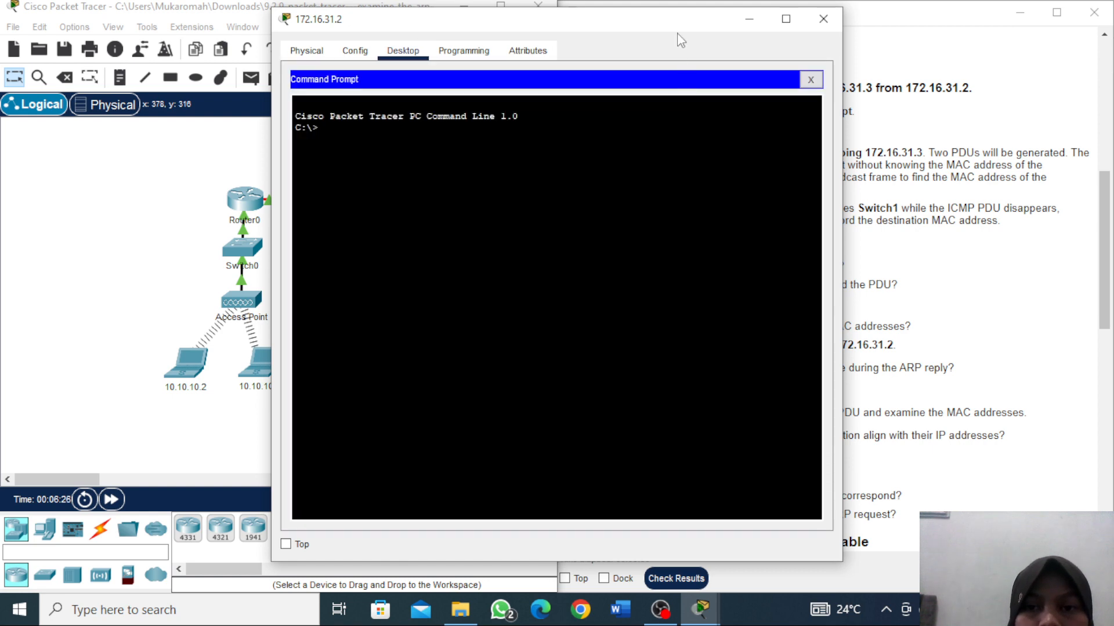
pyautogui.moveTo(675, 30); pyautogui.dragTo(433, 82)
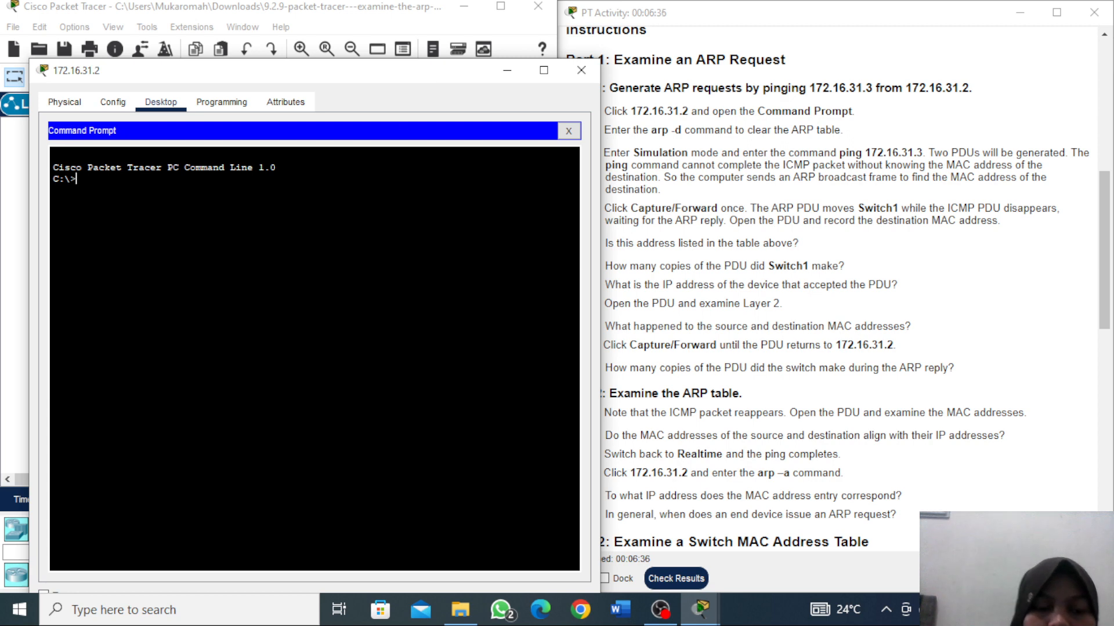
# Step: Clear the ARP table of PC 172.16.31.2 with the command arp -d
pyautogui.write('arp ')
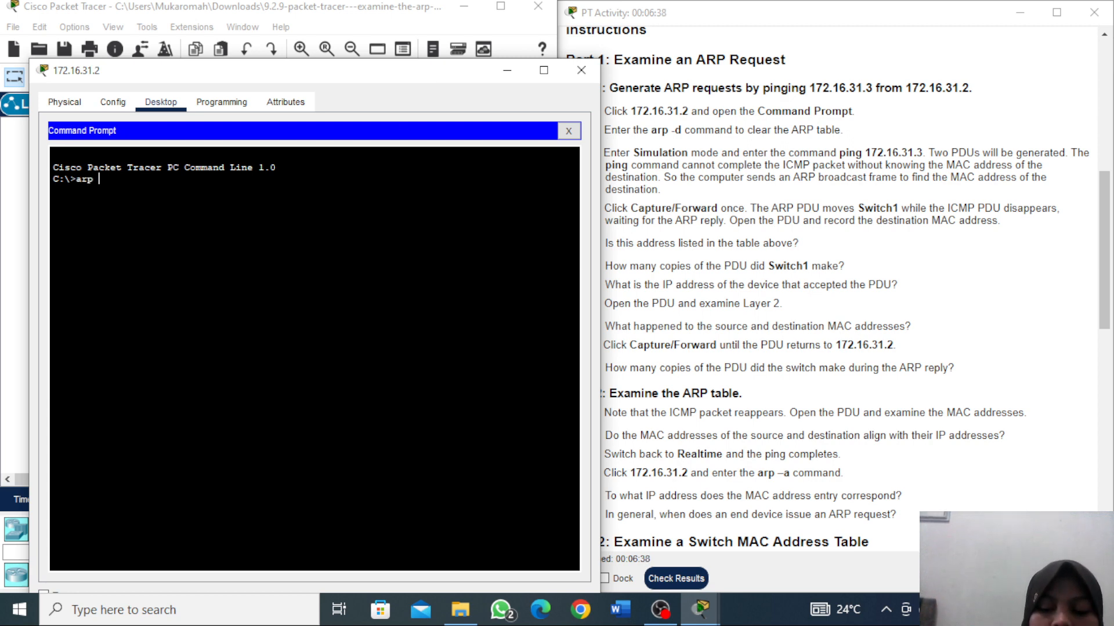
pyautogui.write('-d')
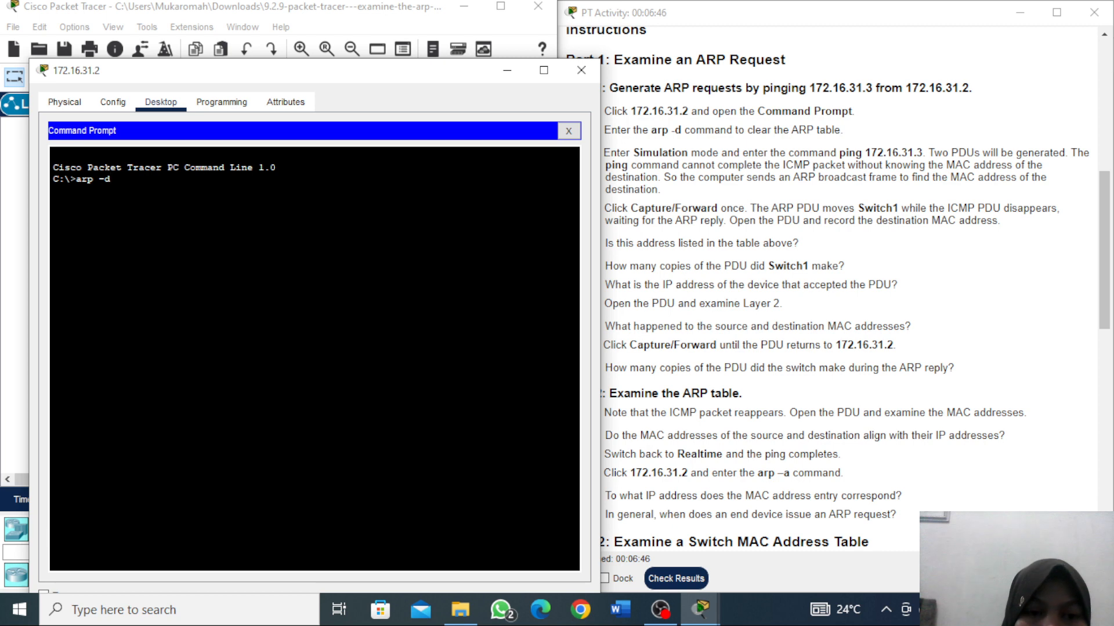
pyautogui.press('Return')
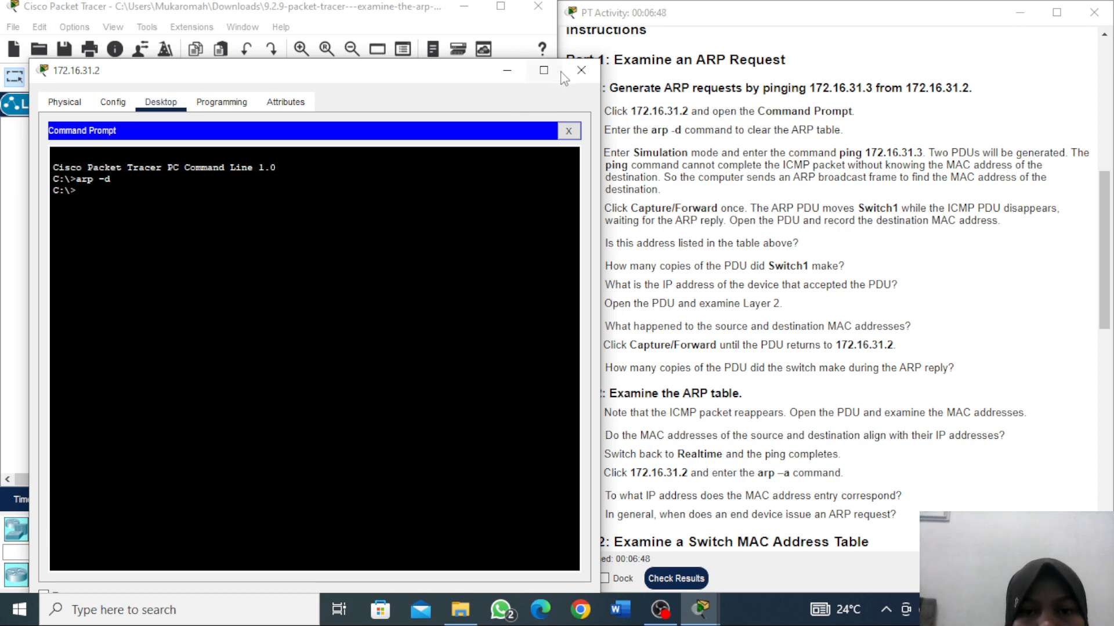
# Step: Switch the network to Simulation mode and return to the Command Prompt of PC 172.16.31.2
pyautogui.click(514, 75)
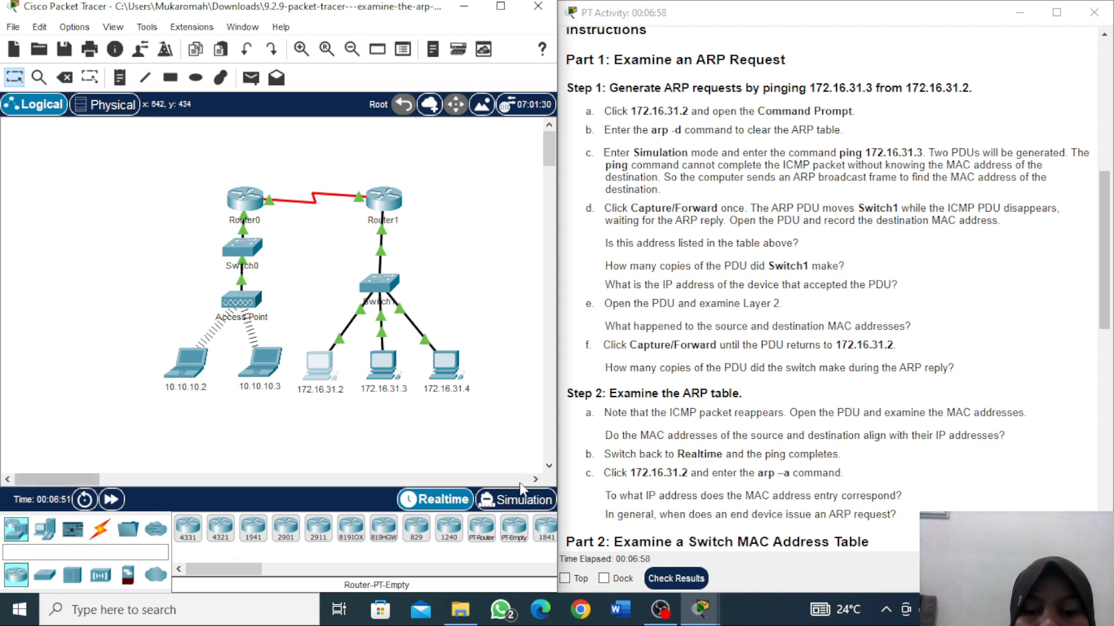
pyautogui.click(520, 503)
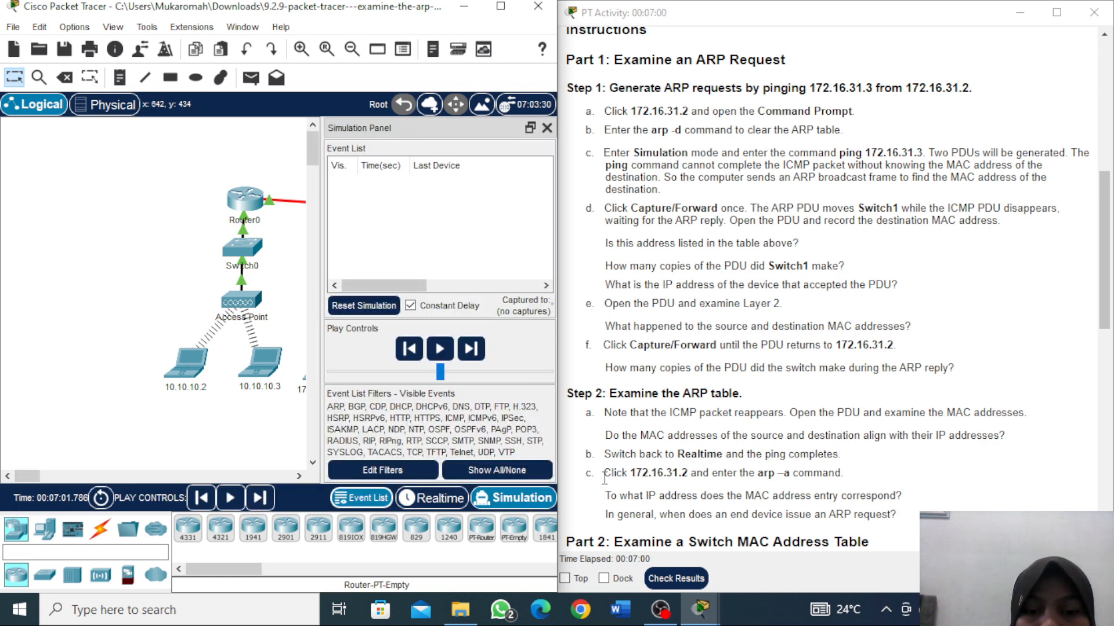
pyautogui.moveTo(701, 619)
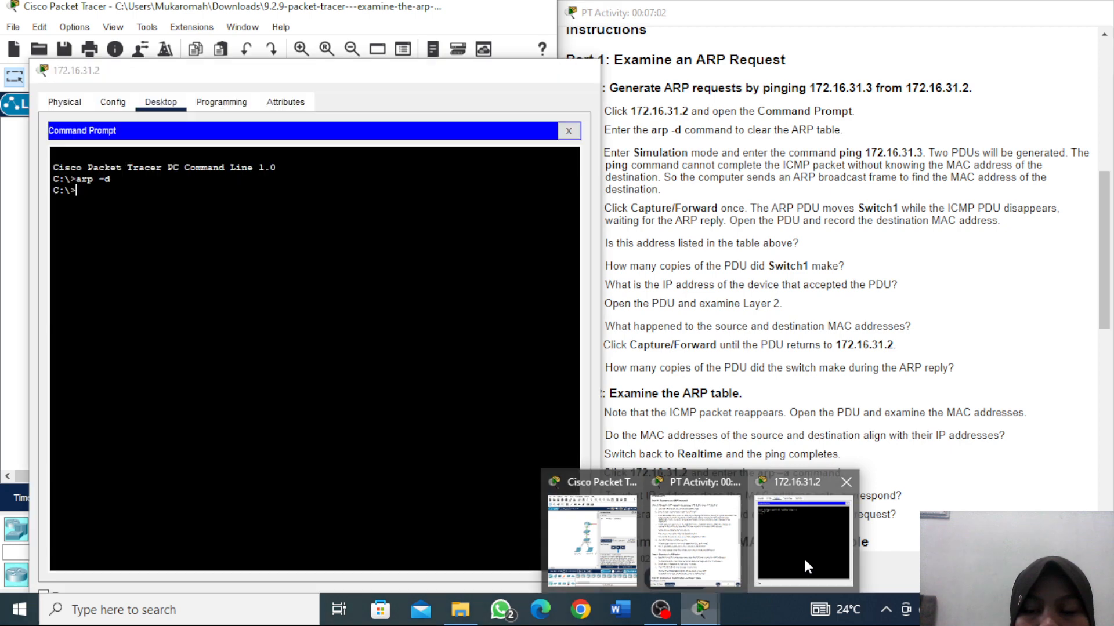
pyautogui.click(803, 557)
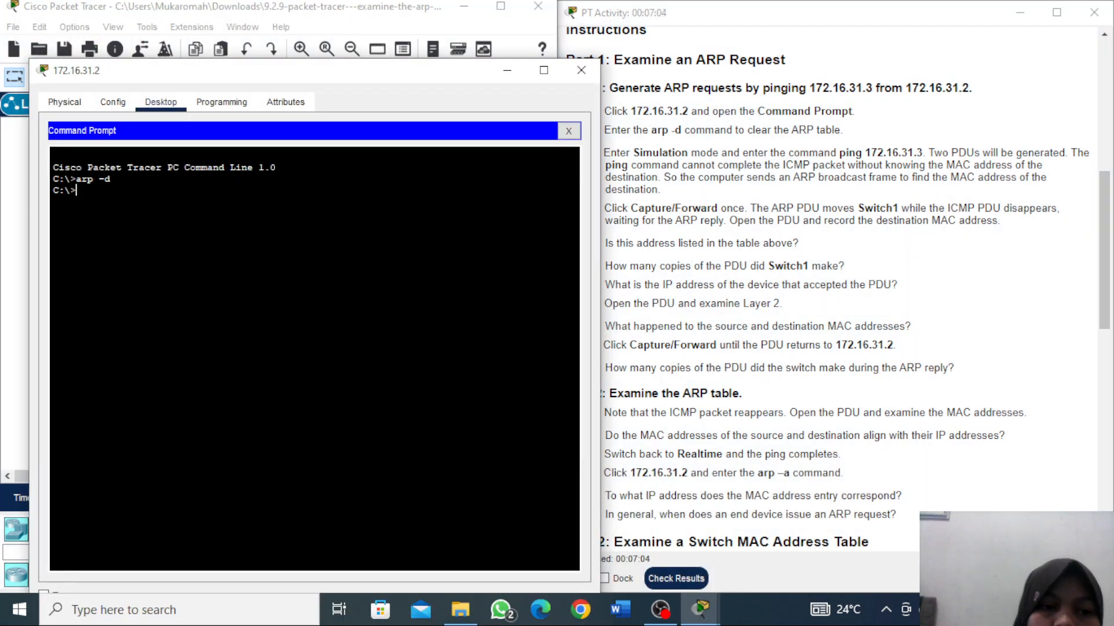
# Step: Run ping 172.16.31.3 from the Command Prompt of PC 172.16.31.2
pyautogui.write('ping')
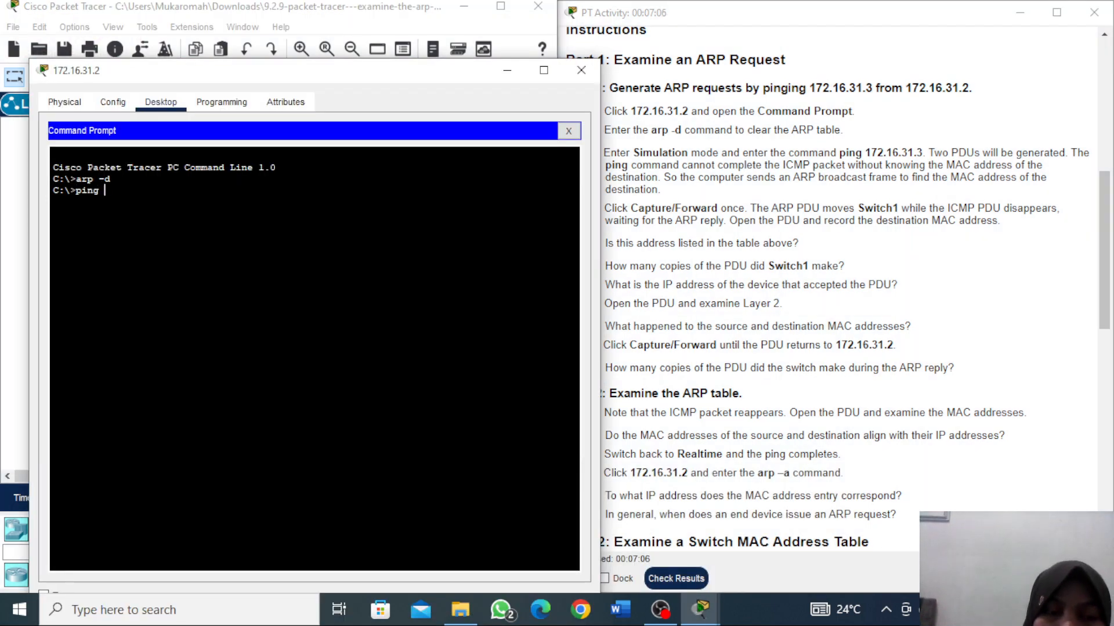
pyautogui.write(' 12.31')
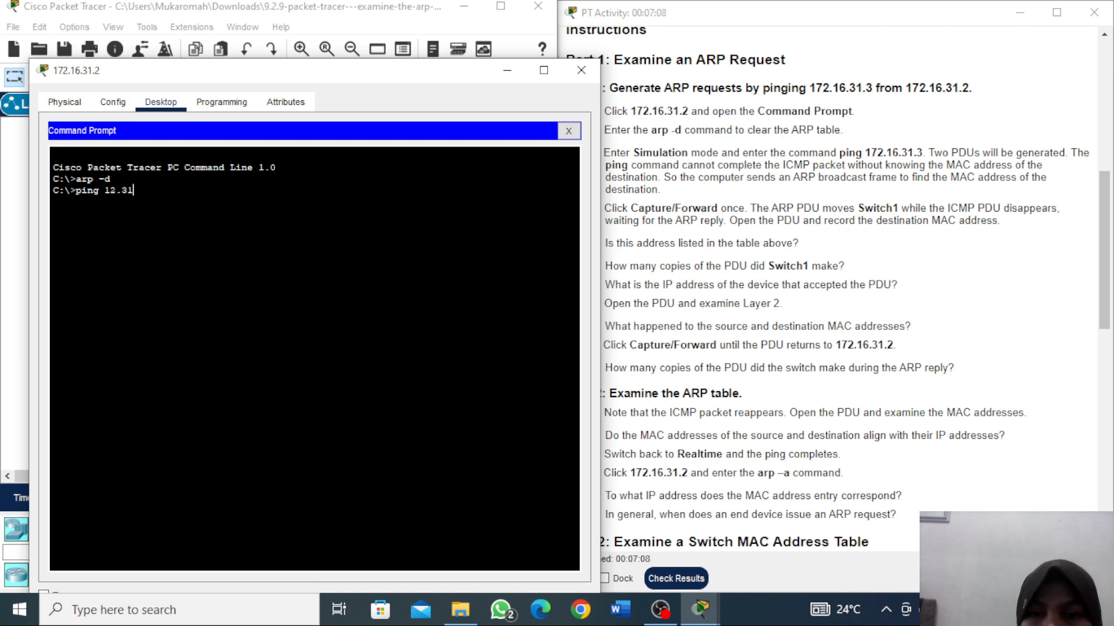
pyautogui.press('BackSpace')
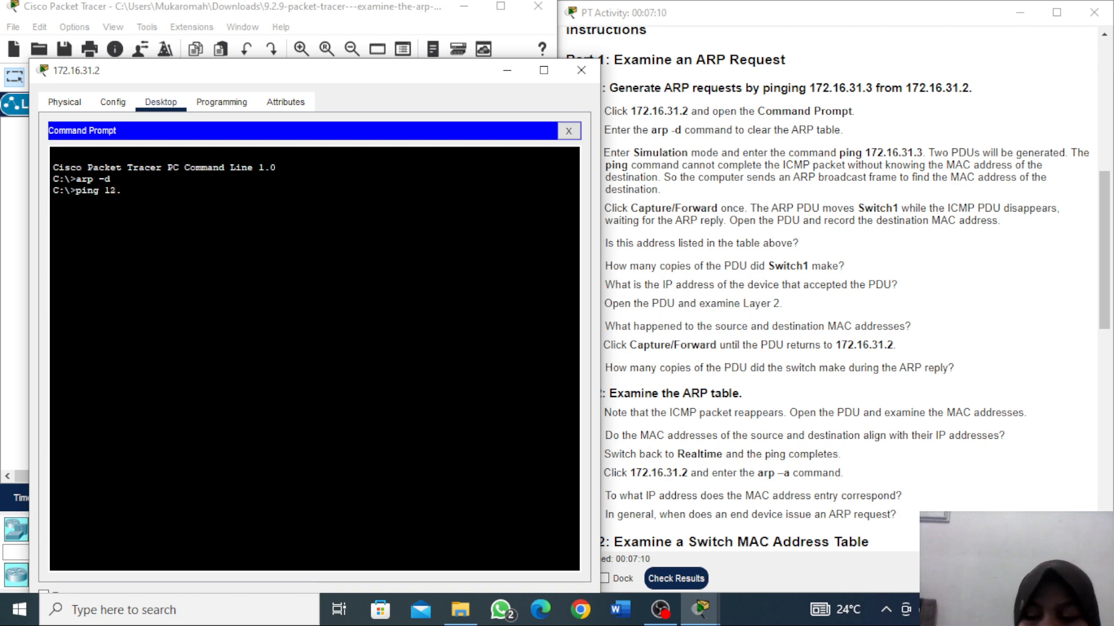
pyautogui.press('BackSpace')
pyautogui.press('BackSpace')
pyautogui.write('72')
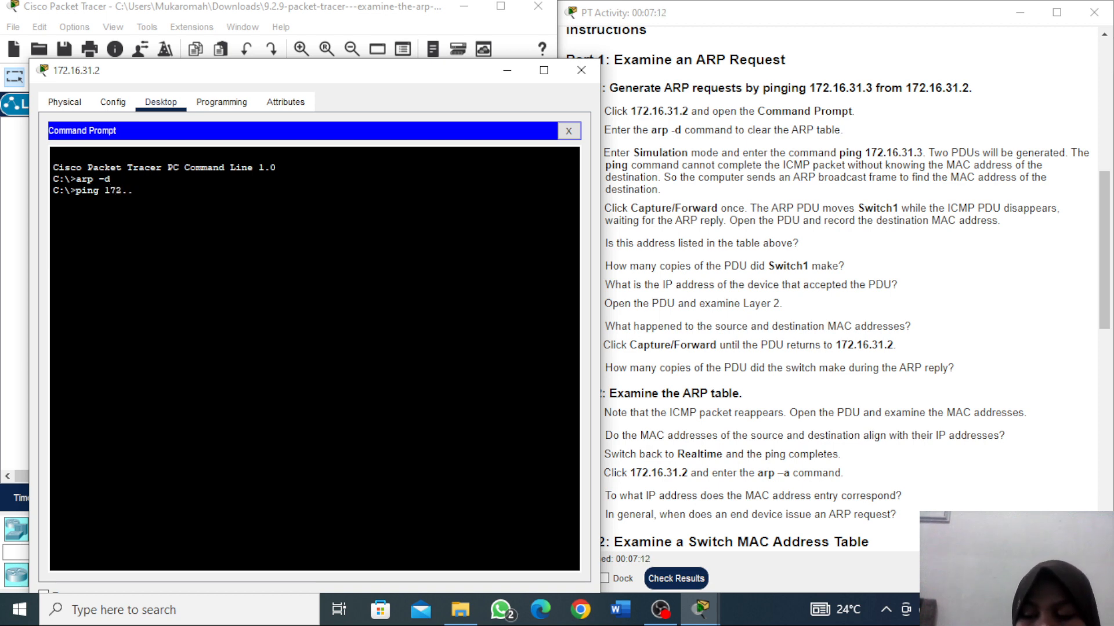
pyautogui.write('.1')
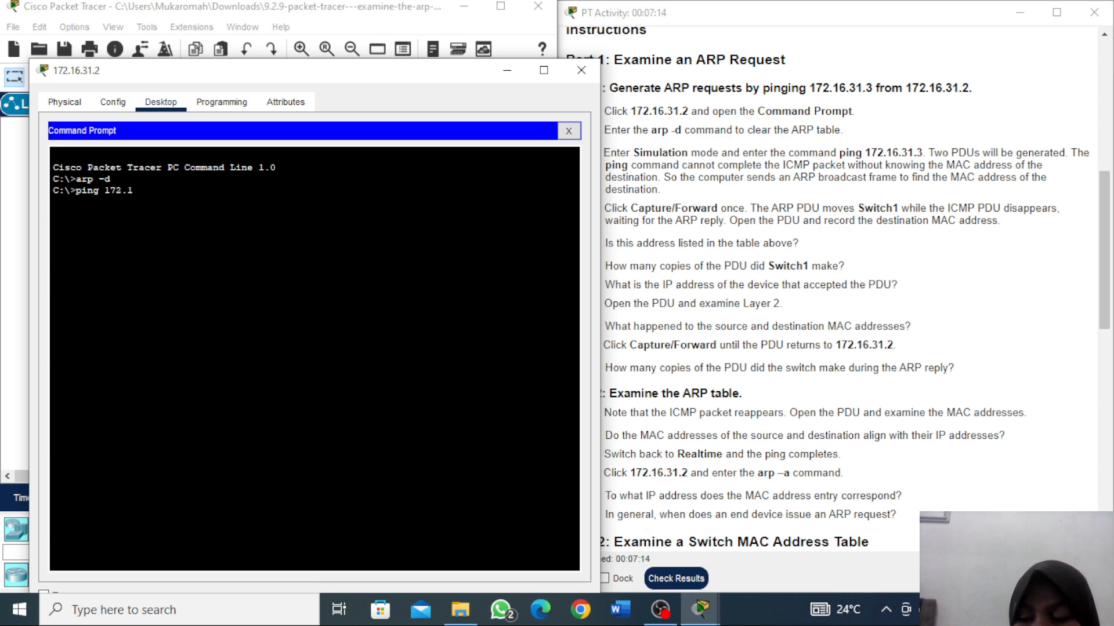
pyautogui.write('6.31.3')
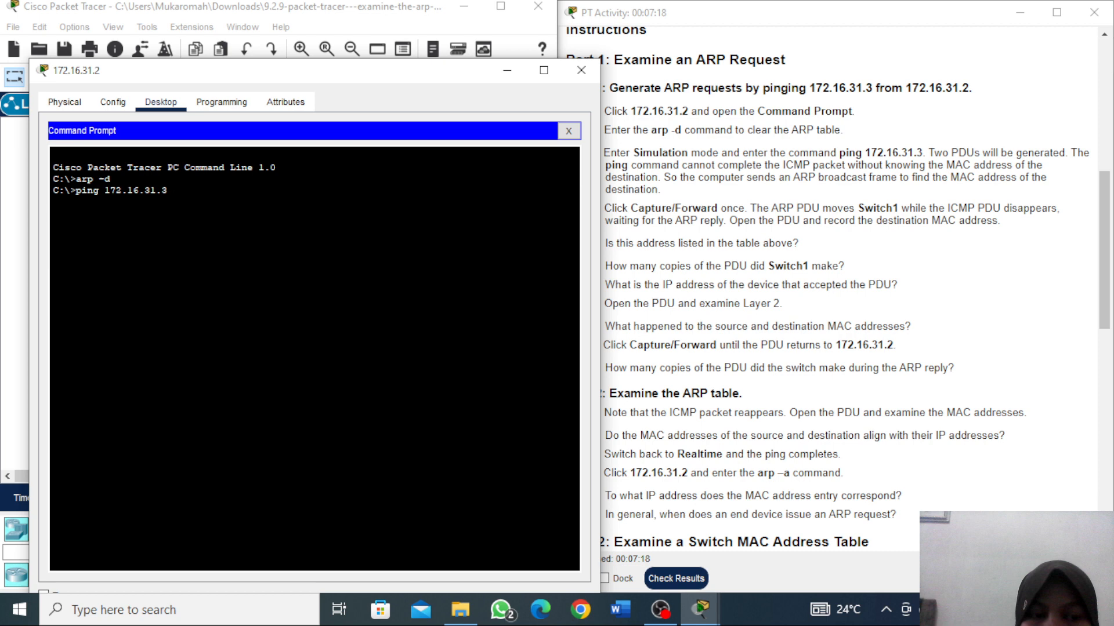
pyautogui.press('Return')
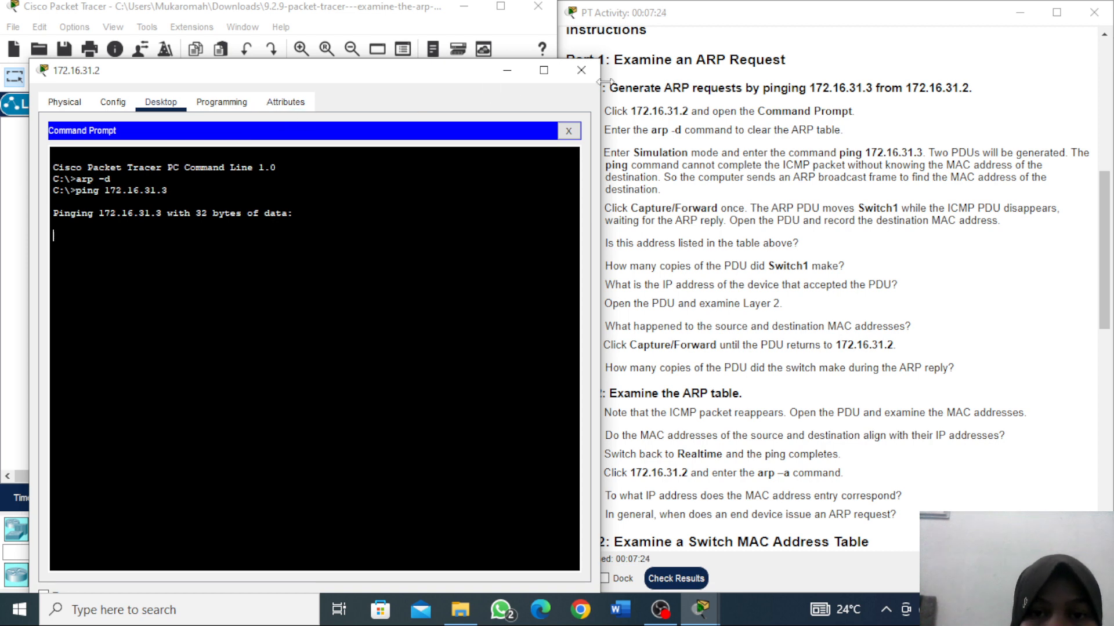
# Step: Close the PC's window and capture forward once to move the ARP PDU from 172.16.31.2 to Switch1
pyautogui.click(582, 70)
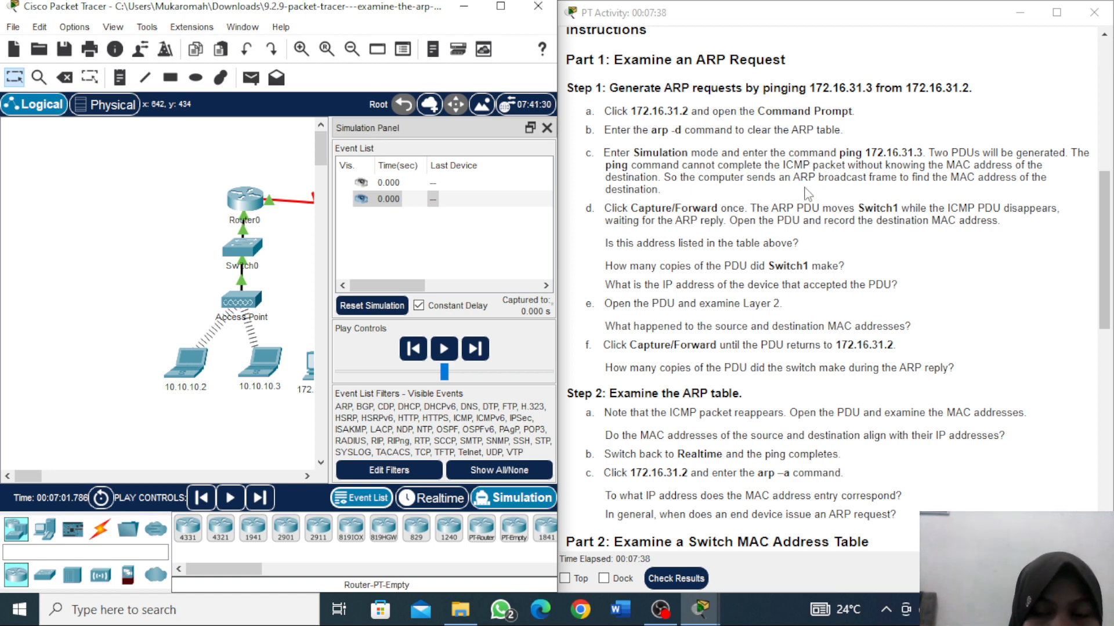
pyautogui.click(308, 478)
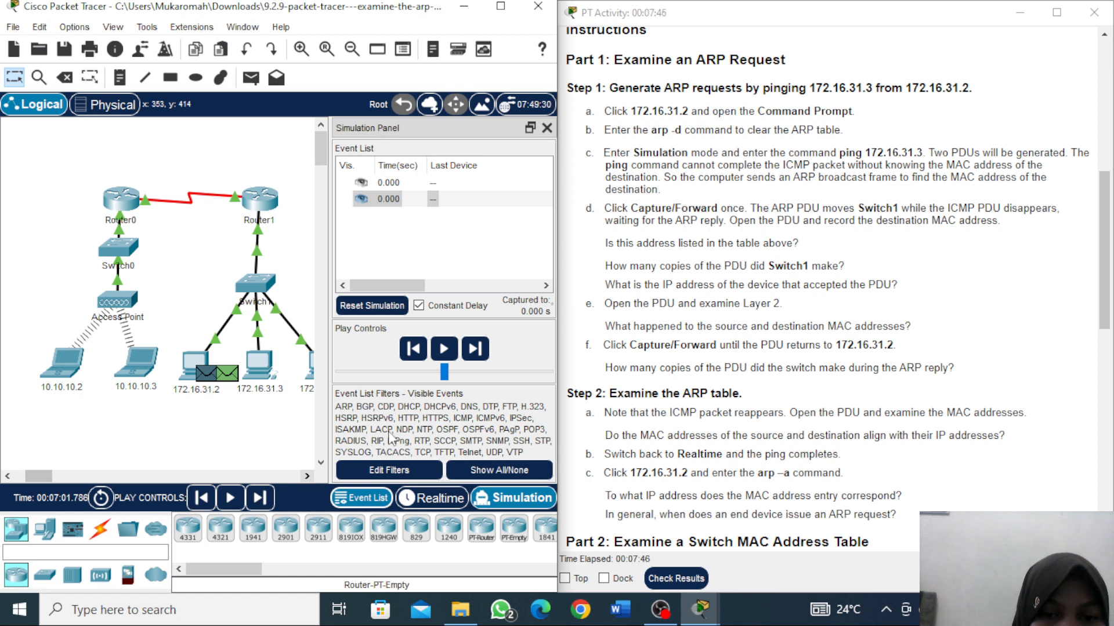
pyautogui.click(475, 361)
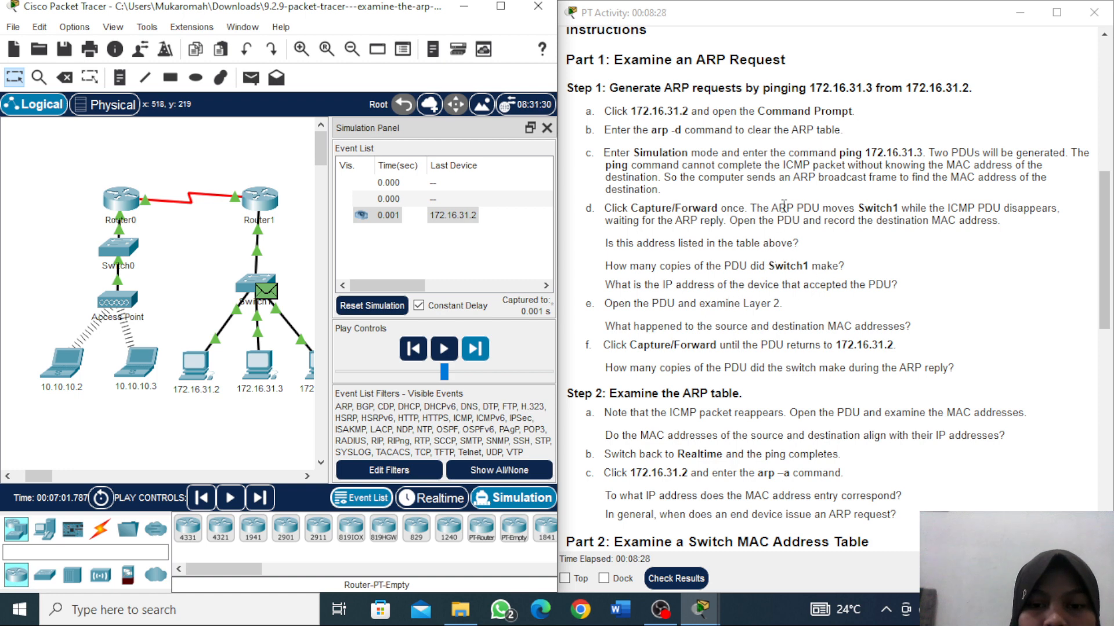
# Step: Open the ARP PDU at Switch1 and examine its destination MAC address and outbound Layer 2 details against the activity questions
pyautogui.click(372, 218)
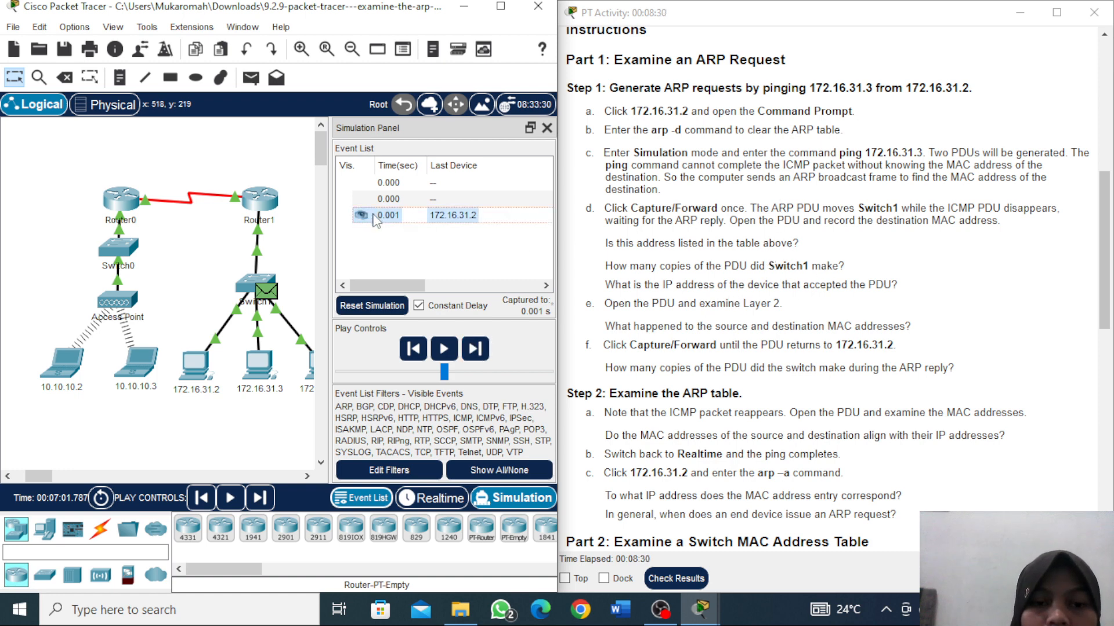
pyautogui.click(383, 219)
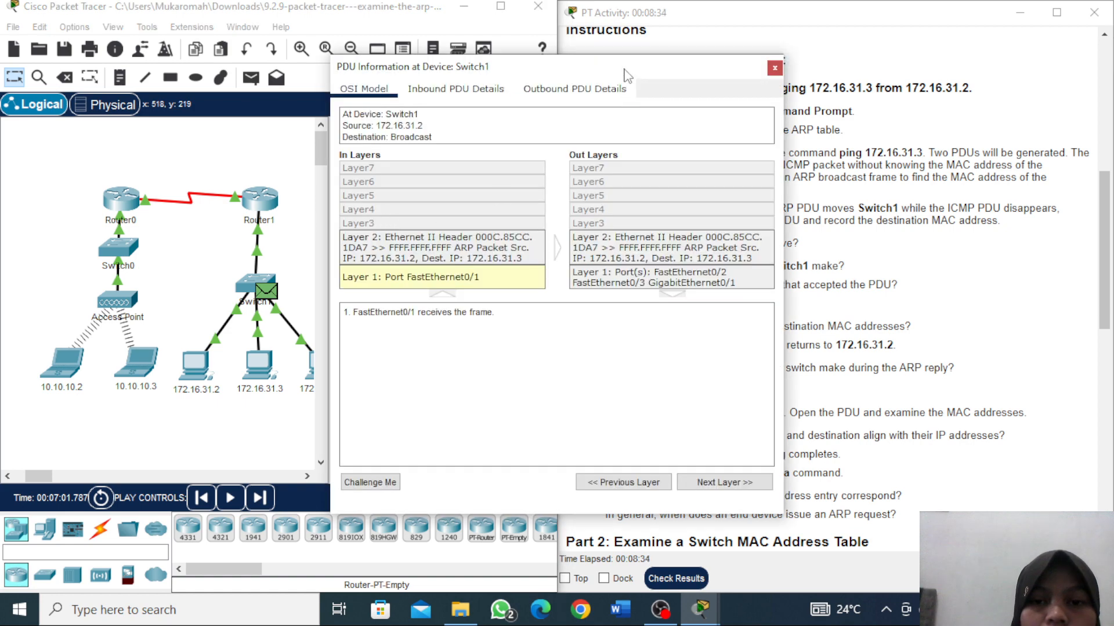
pyautogui.moveTo(626, 75); pyautogui.dragTo(394, 93)
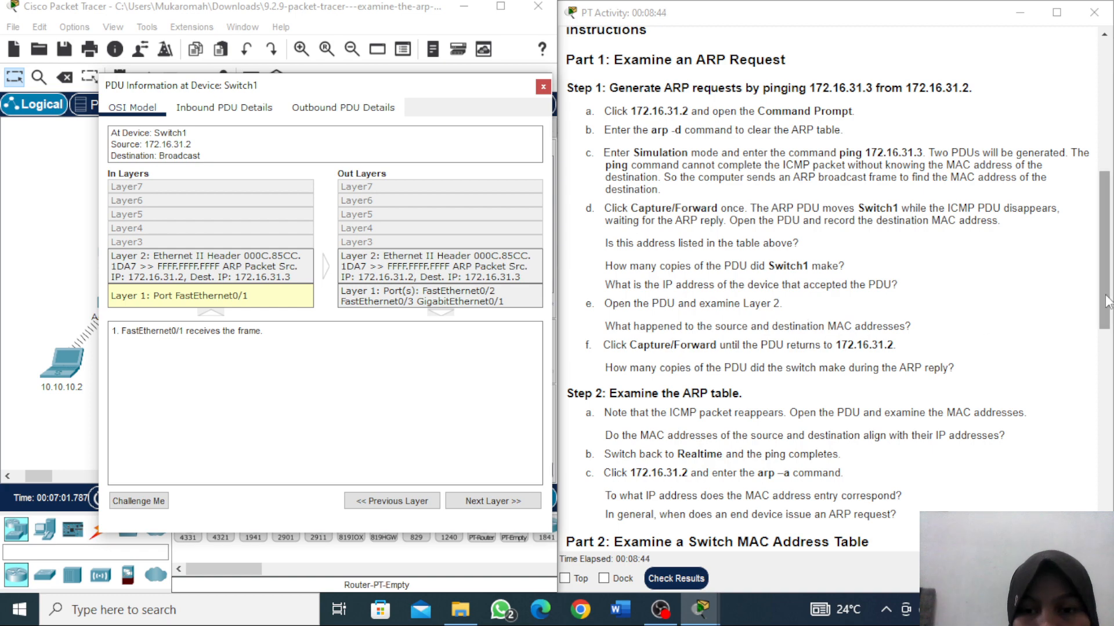
pyautogui.moveTo(1108, 268)
pyautogui.mouseDown()
pyautogui.moveTo(1095, 90)
pyautogui.moveTo(1095, 272)
pyautogui.mouseUp()
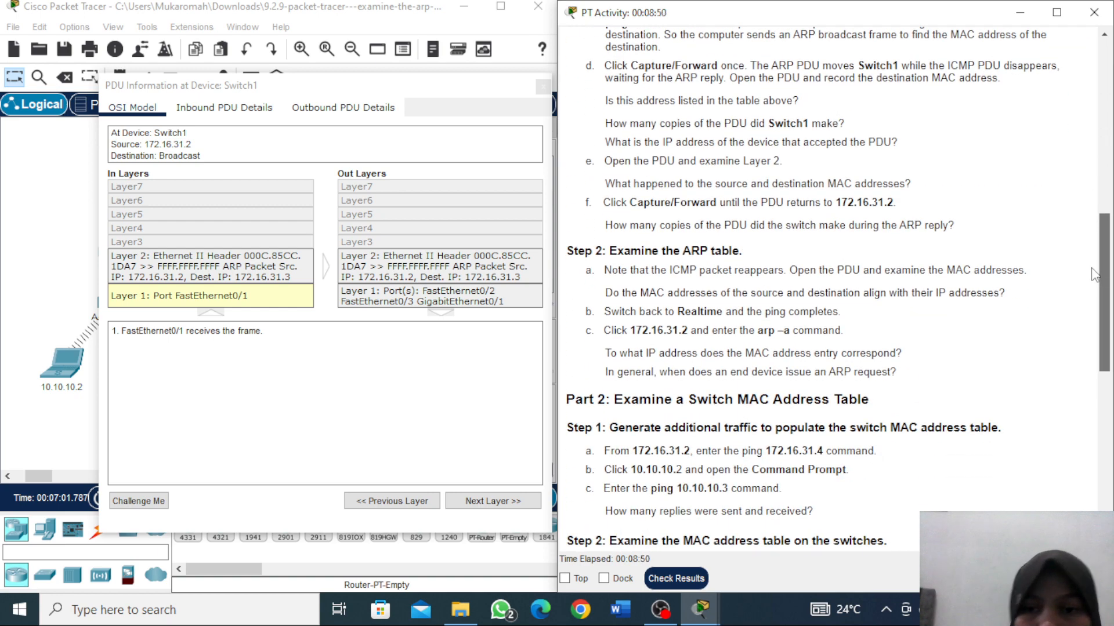
pyautogui.scroll(1, 1095, 274)
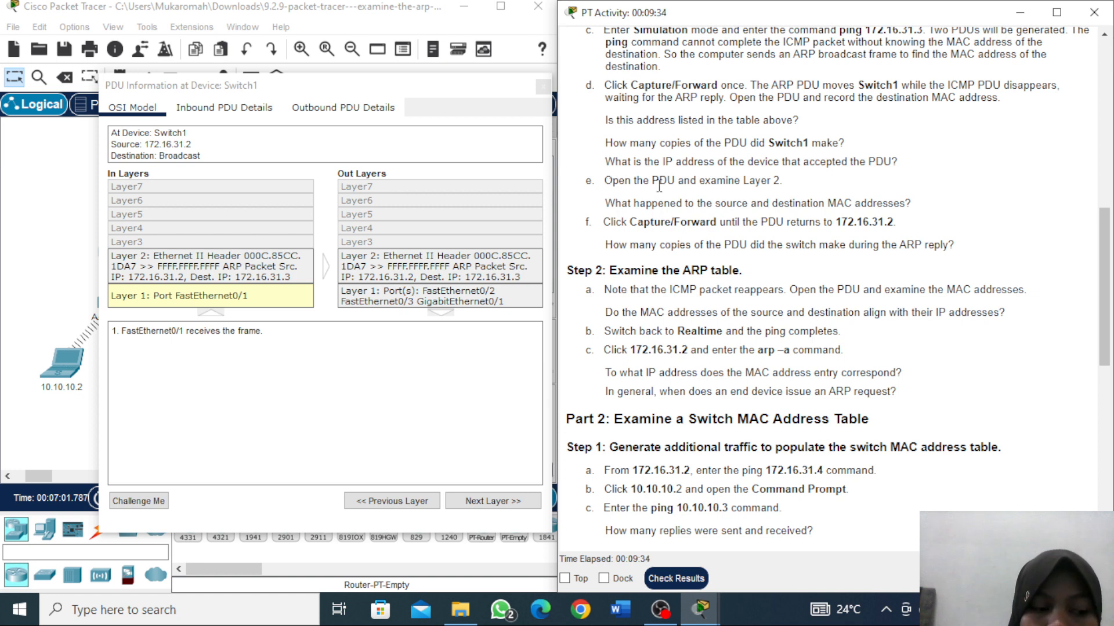
pyautogui.click(372, 266)
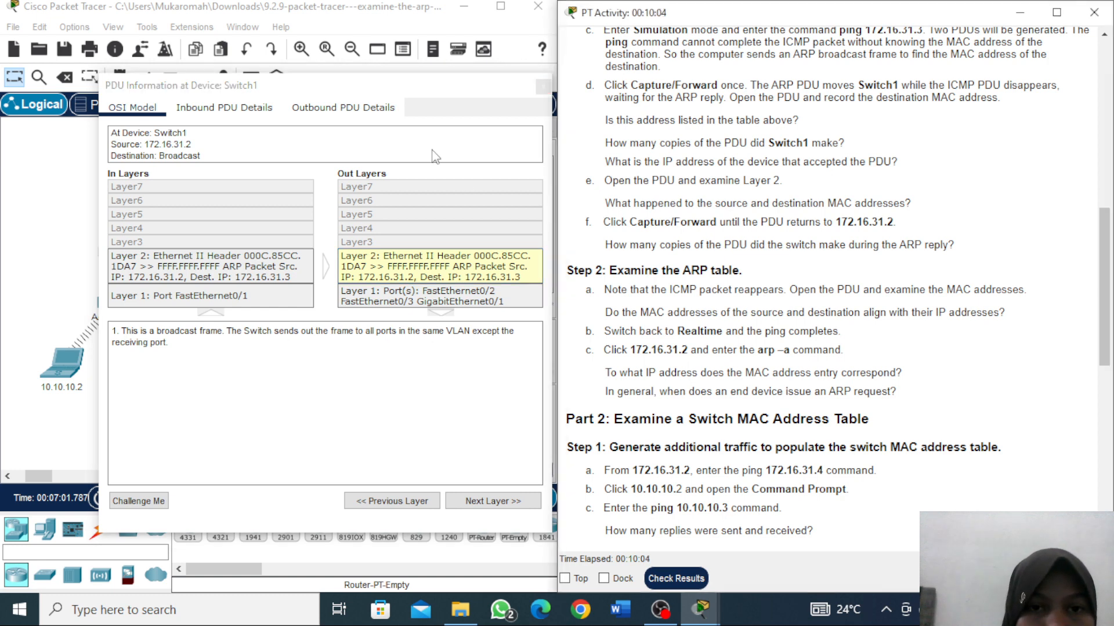
pyautogui.click(543, 88)
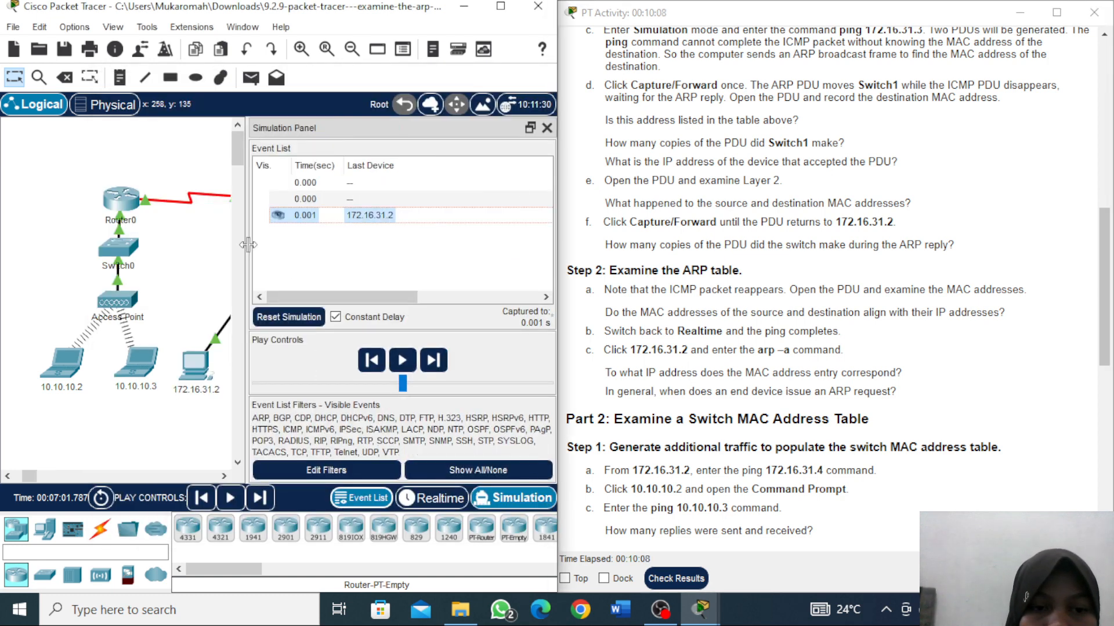
# Step: Narrow the Simulation Panel to reveal Switch1's branch and capture forward once to send the ARP PDU out of Switch1
pyautogui.moveTo(246, 243); pyautogui.dragTo(328, 250)
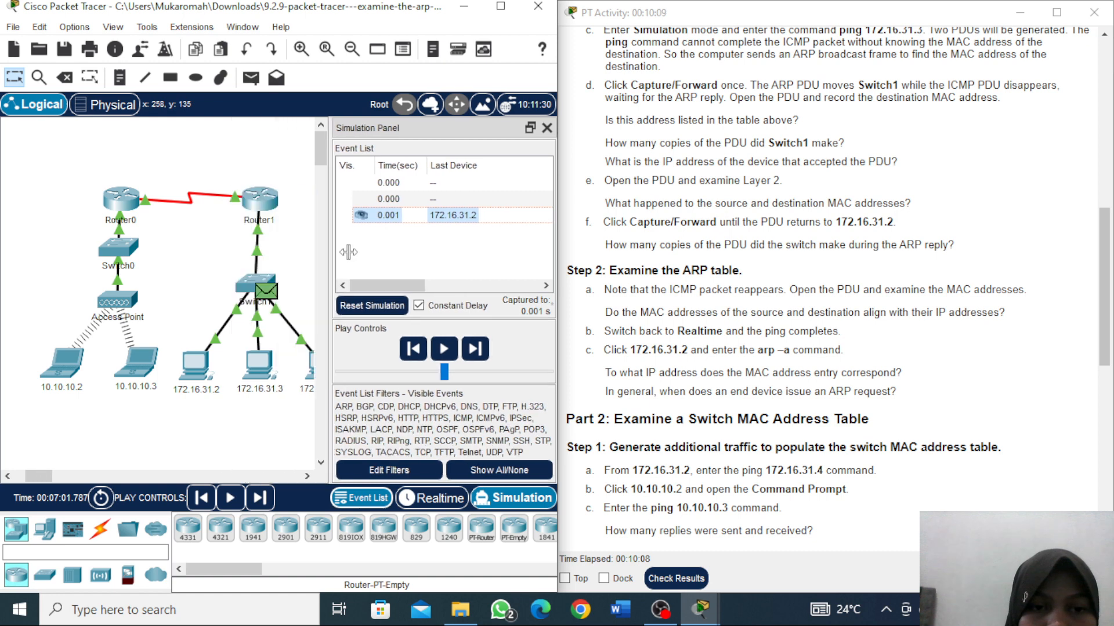
pyautogui.click(470, 349)
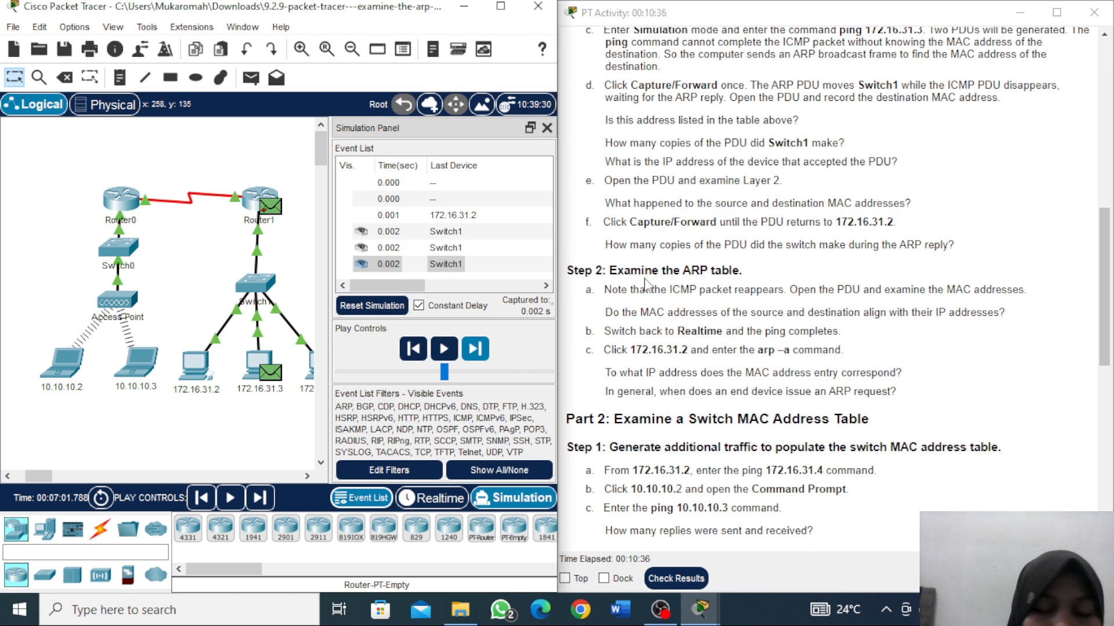
pyautogui.click(582, 257)
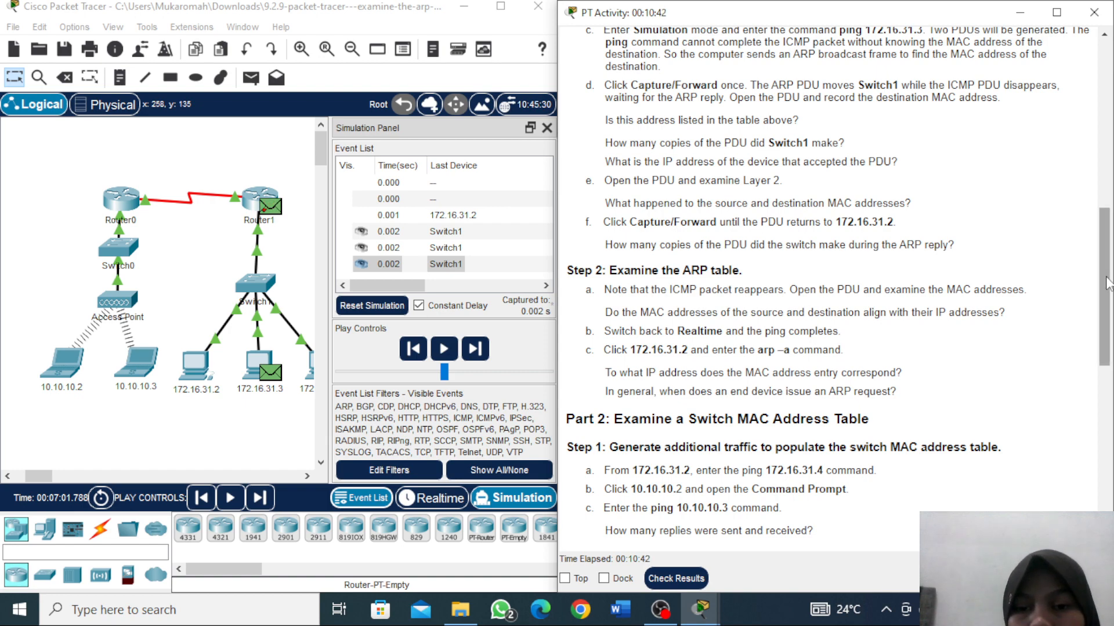
pyautogui.moveTo(1108, 285); pyautogui.dragTo(1107, 325)
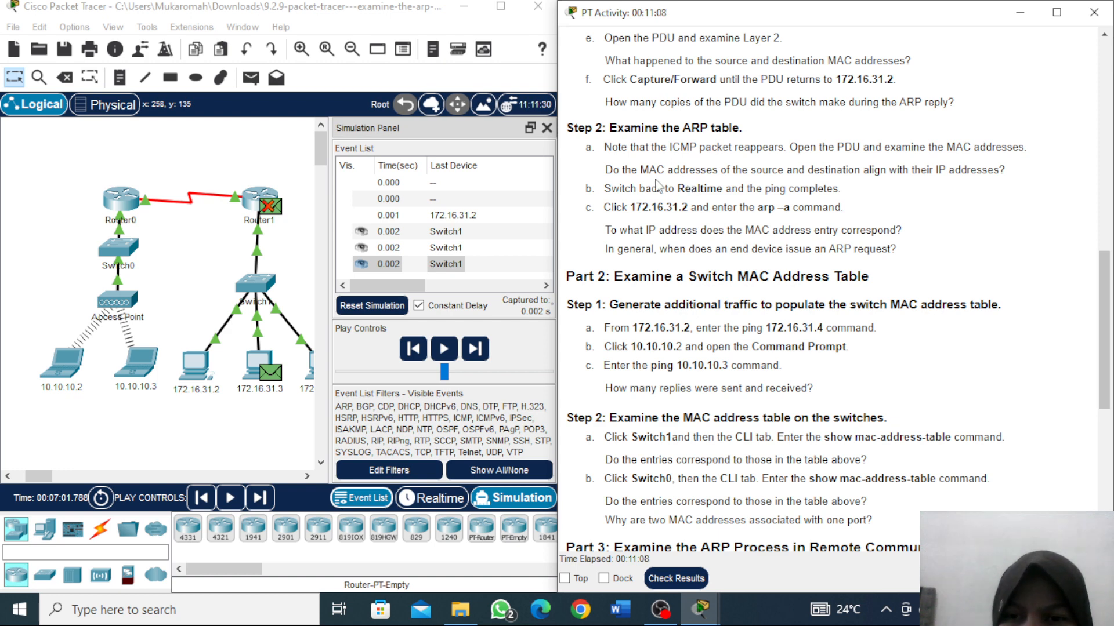
# Step: Open the 0.001 s ARP event sent by 172.16.31.2, examine its PDU layers at Switch1, and close the PDU information
pyautogui.click(451, 220)
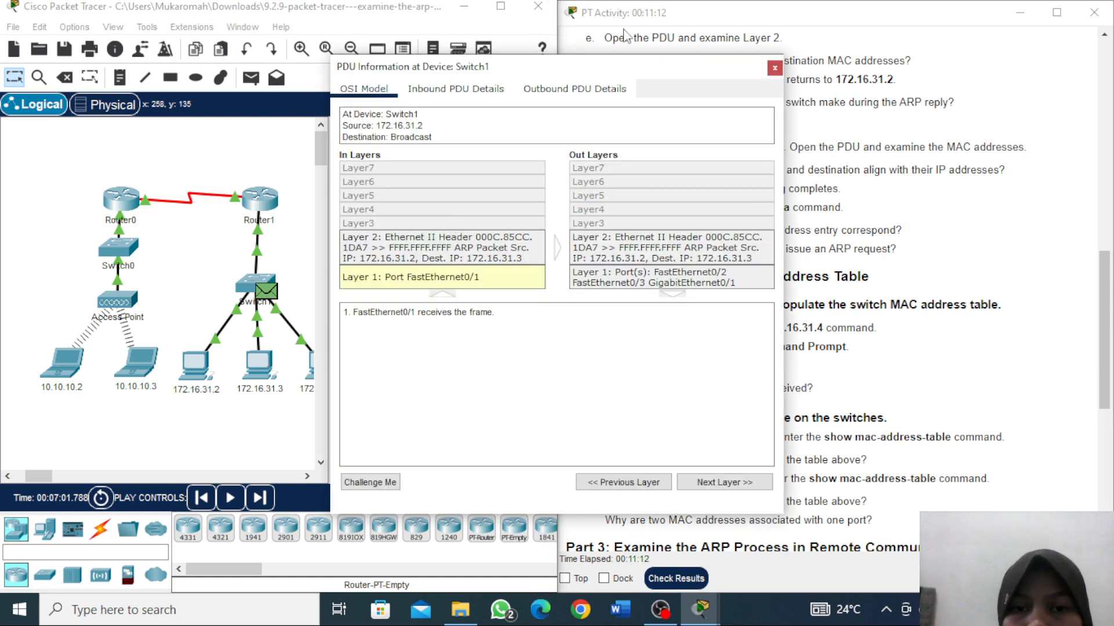
pyautogui.moveTo(638, 65); pyautogui.dragTo(323, 80)
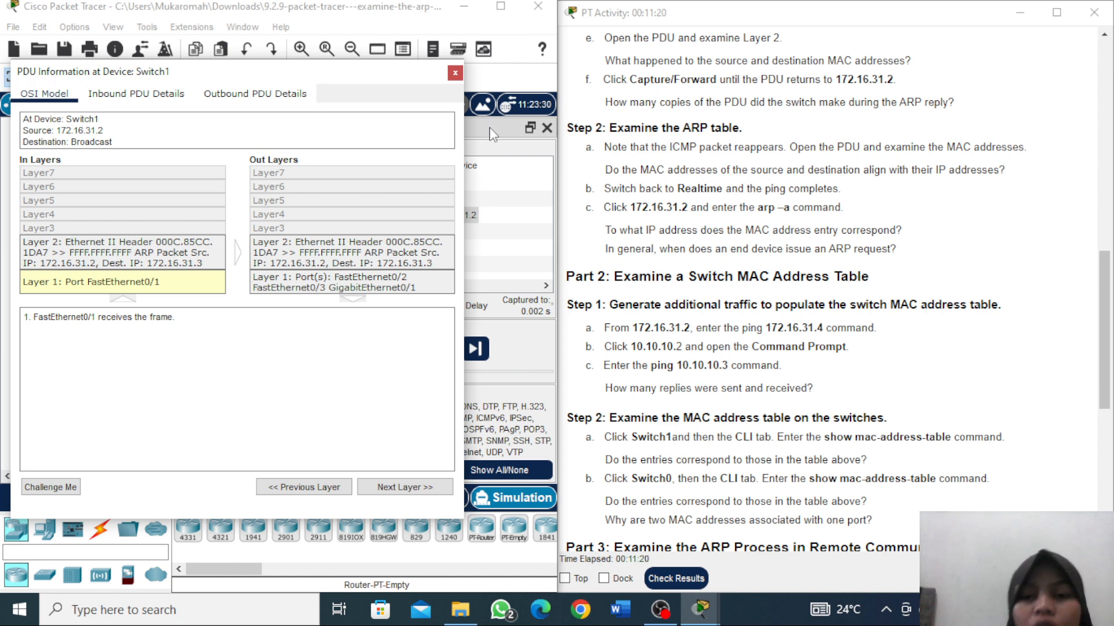
pyautogui.click(454, 74)
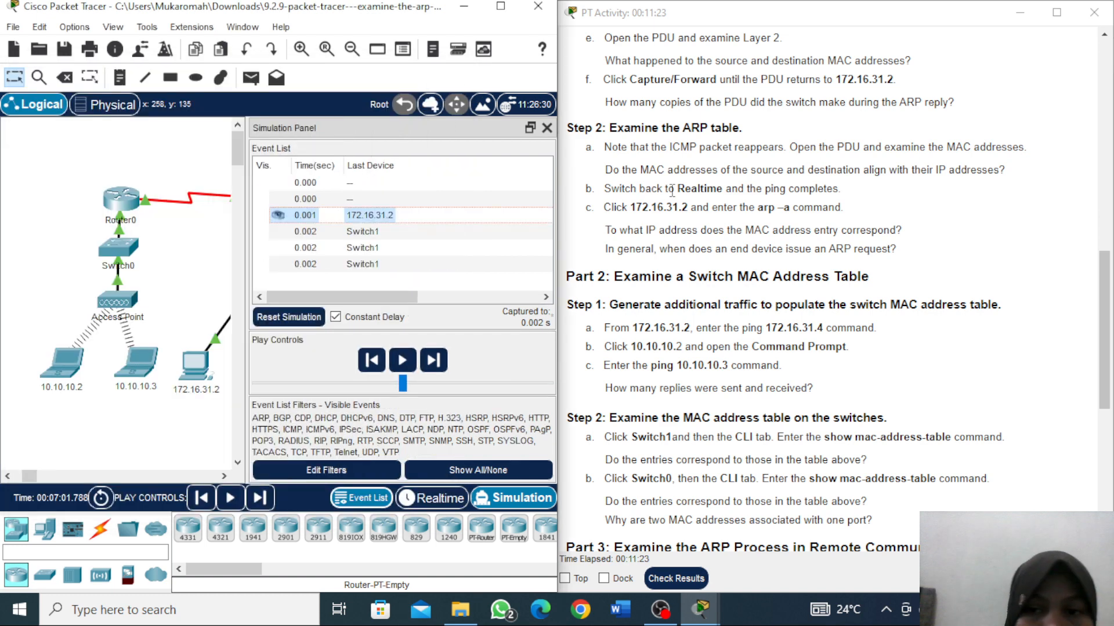
# Step: Narrow the Simulation Panel to reveal Switch1's branch and switch from Simulation to Realtime mode so the ping completes
pyautogui.click(246, 234)
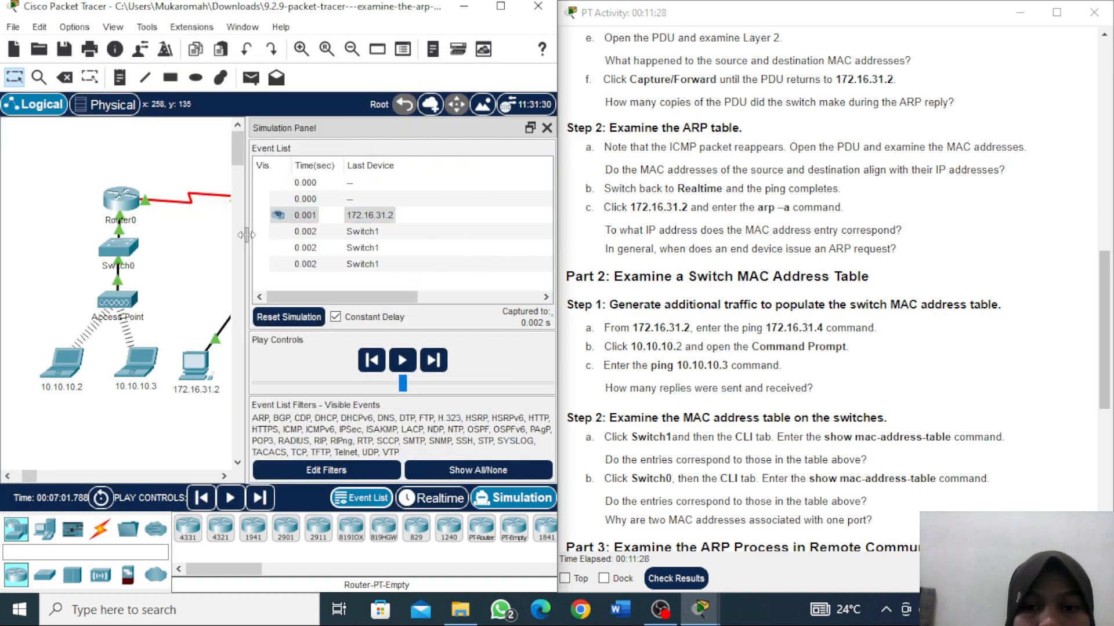
pyautogui.moveTo(246, 234); pyautogui.dragTo(329, 232)
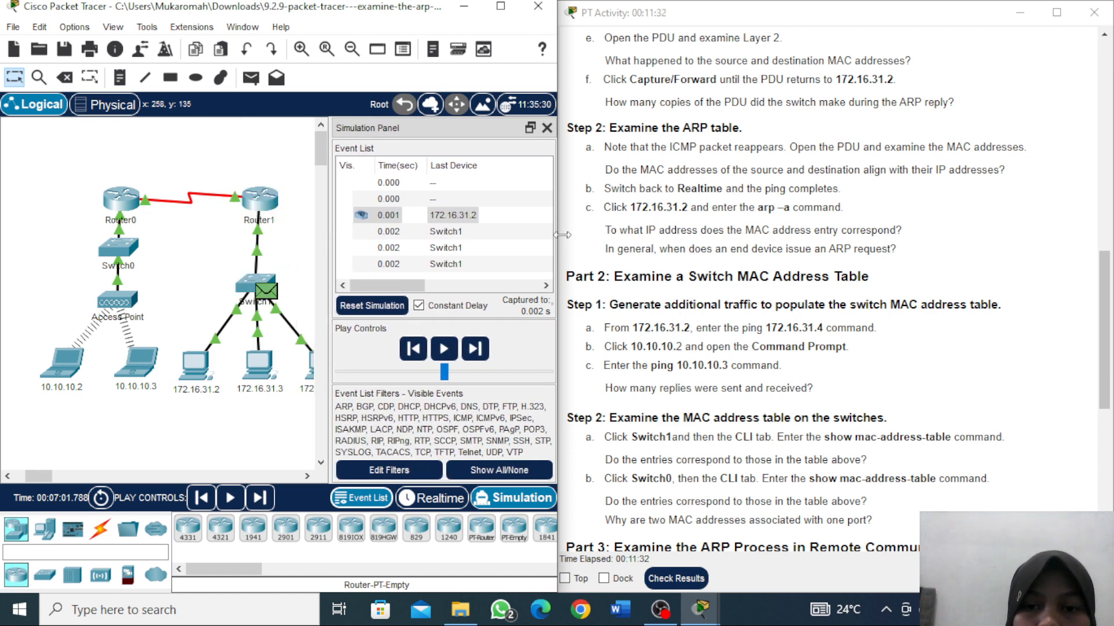
pyautogui.click(443, 503)
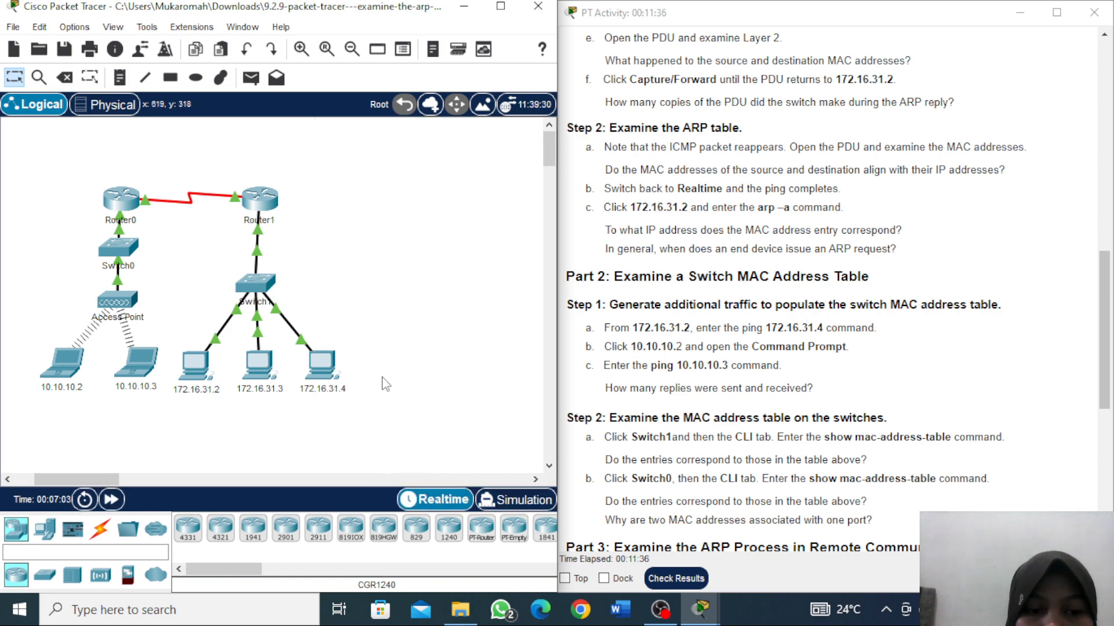
# Step: Open the Command Prompt of PC 172.16.31.2 and run arp -a to display its ARP table
pyautogui.click(197, 387)
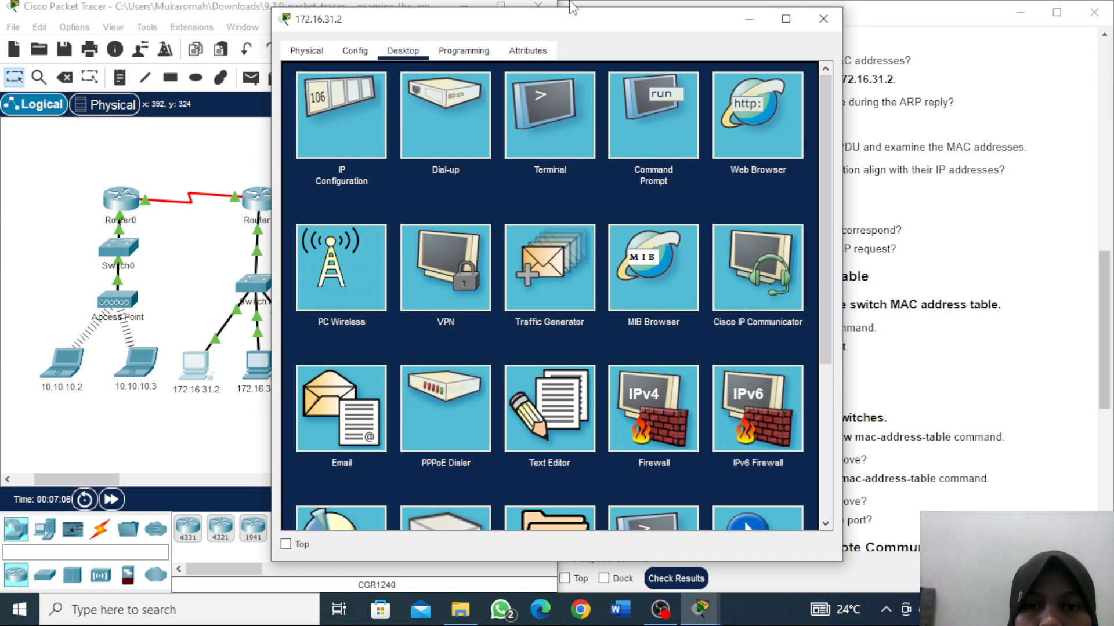
pyautogui.moveTo(593, 24); pyautogui.dragTo(340, 41)
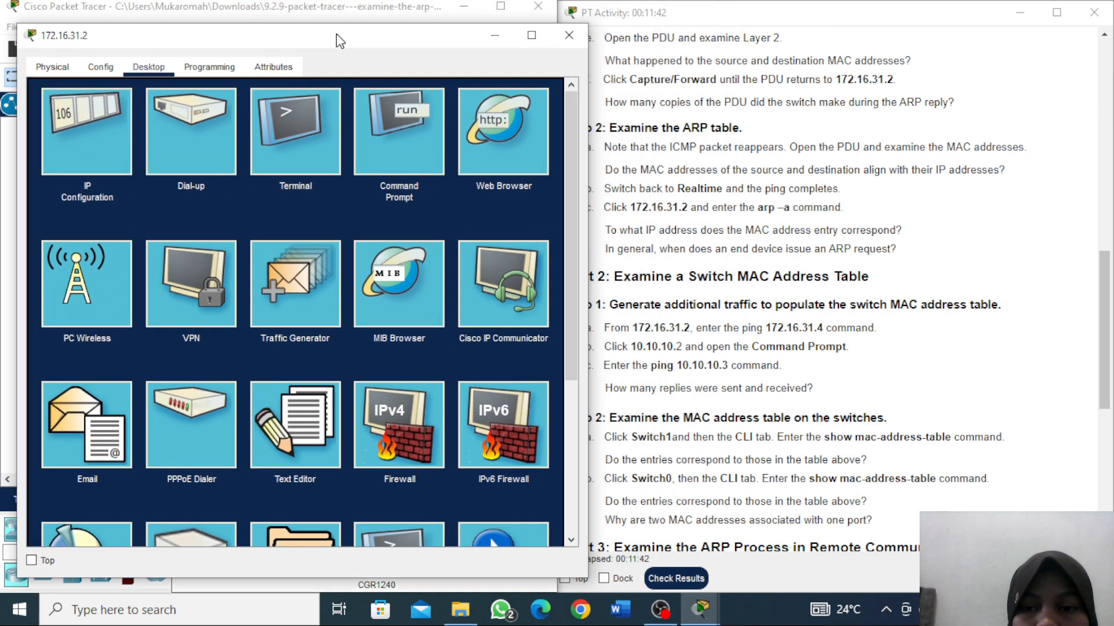
pyautogui.click(423, 133)
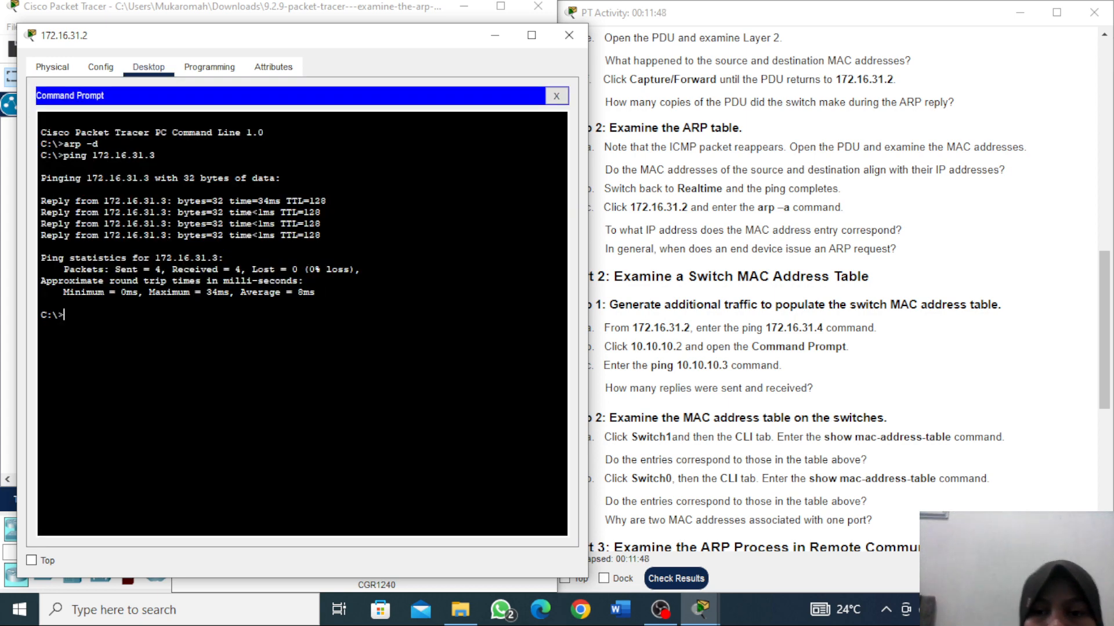
pyautogui.write('arp-')
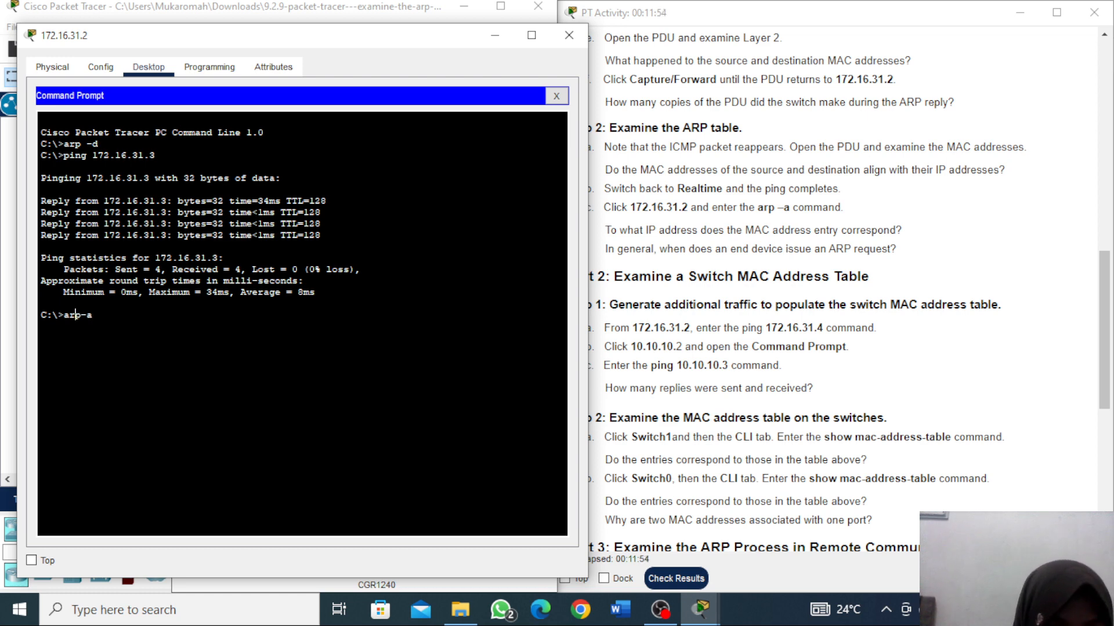
pyautogui.write('a')
pyautogui.press('Left')
pyautogui.press('Left')
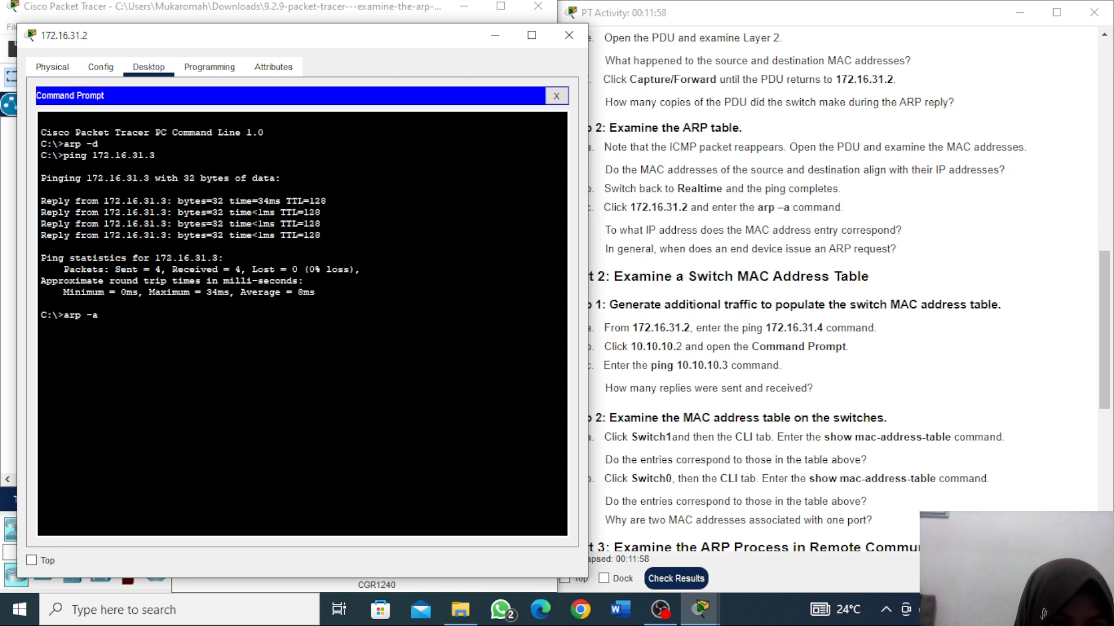
pyautogui.press('Return')
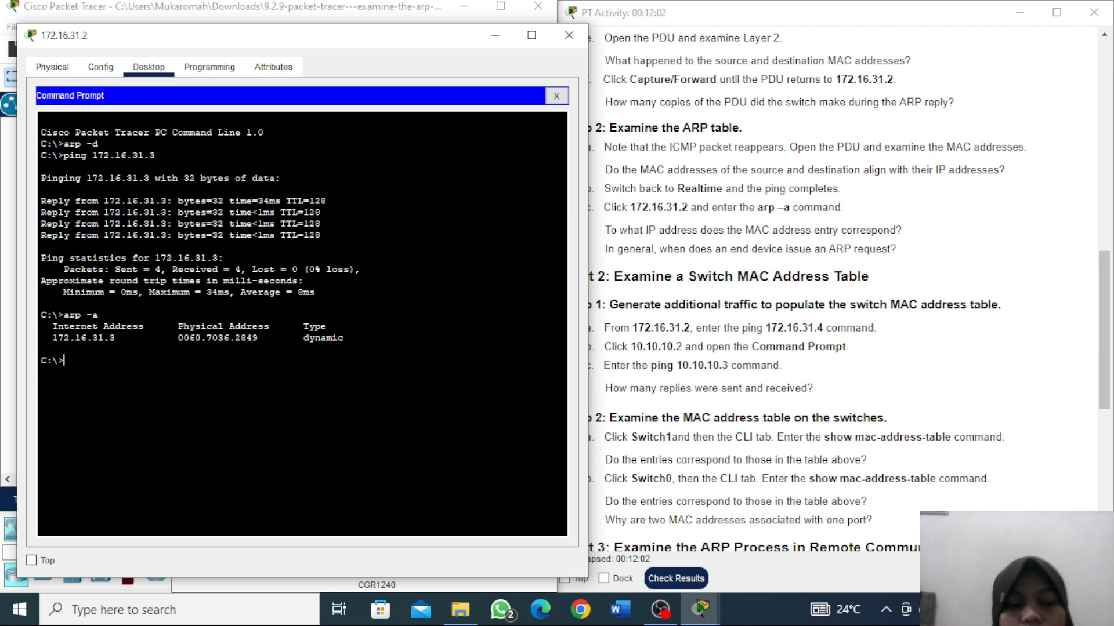
# Step: Read the Part 2 instructions on populating the switch MAC address table and close PC 172.16.31.2's window
pyautogui.click(900, 310)
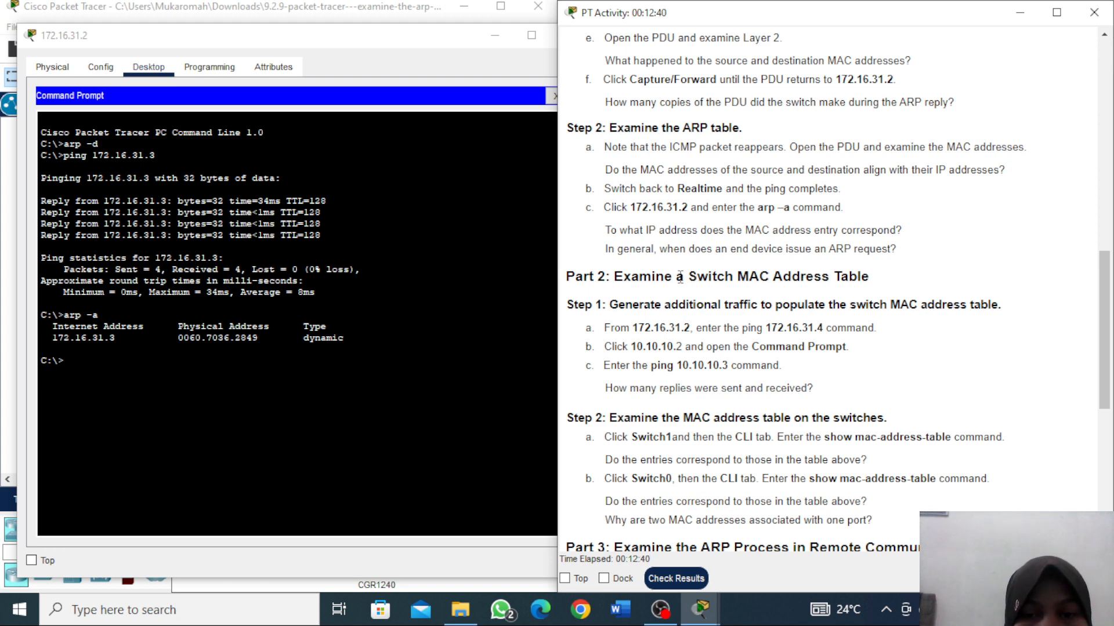
pyautogui.click(464, 348)
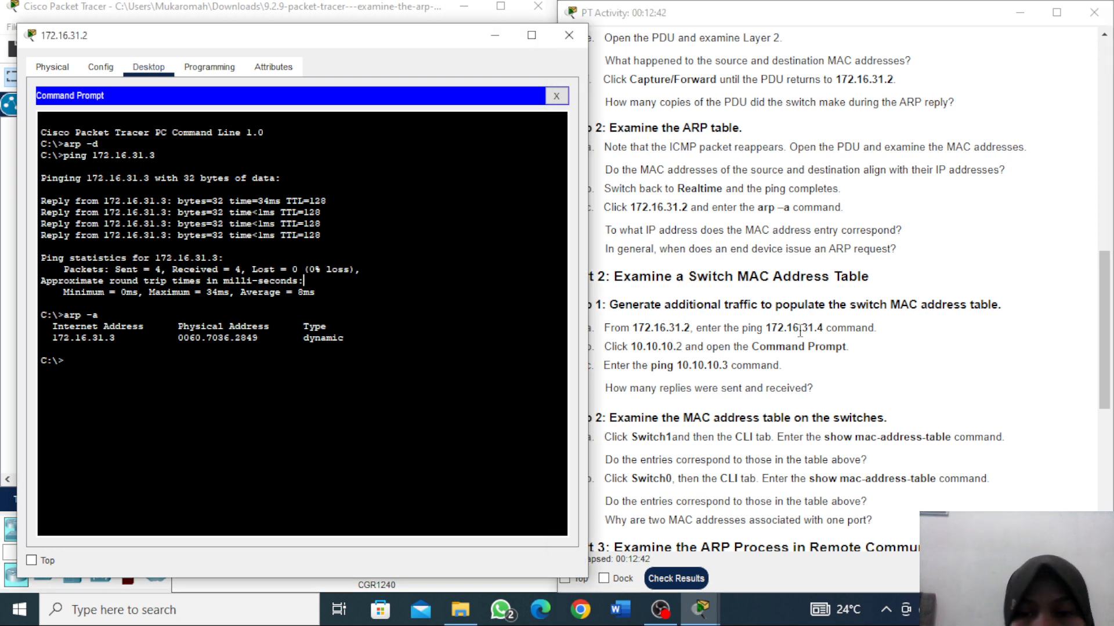
pyautogui.click(948, 328)
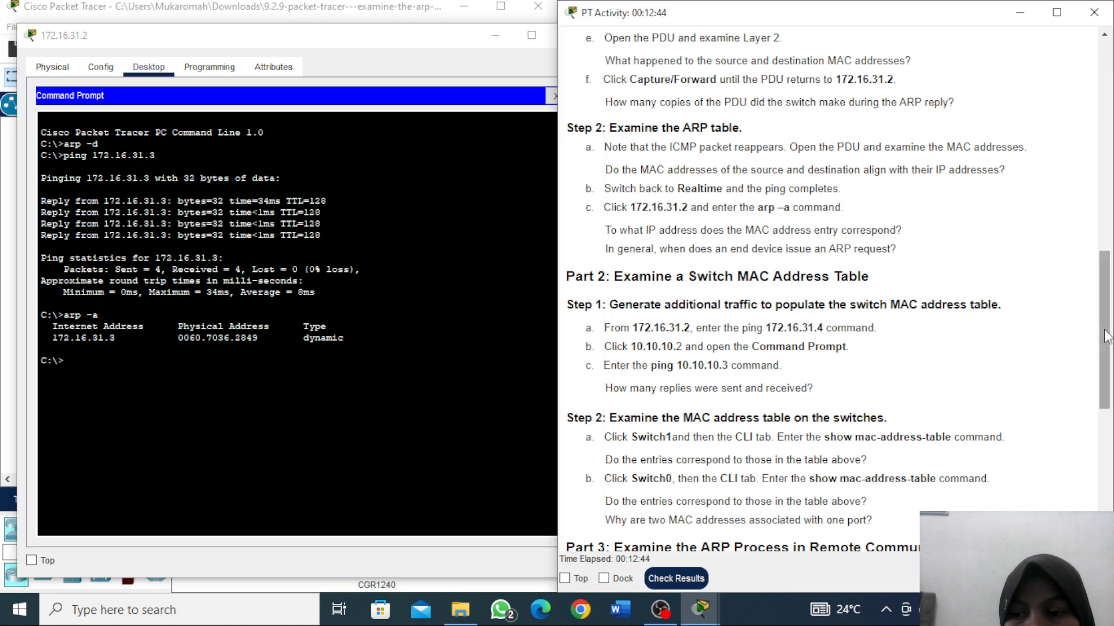
pyautogui.moveTo(1104, 337); pyautogui.dragTo(1107, 407)
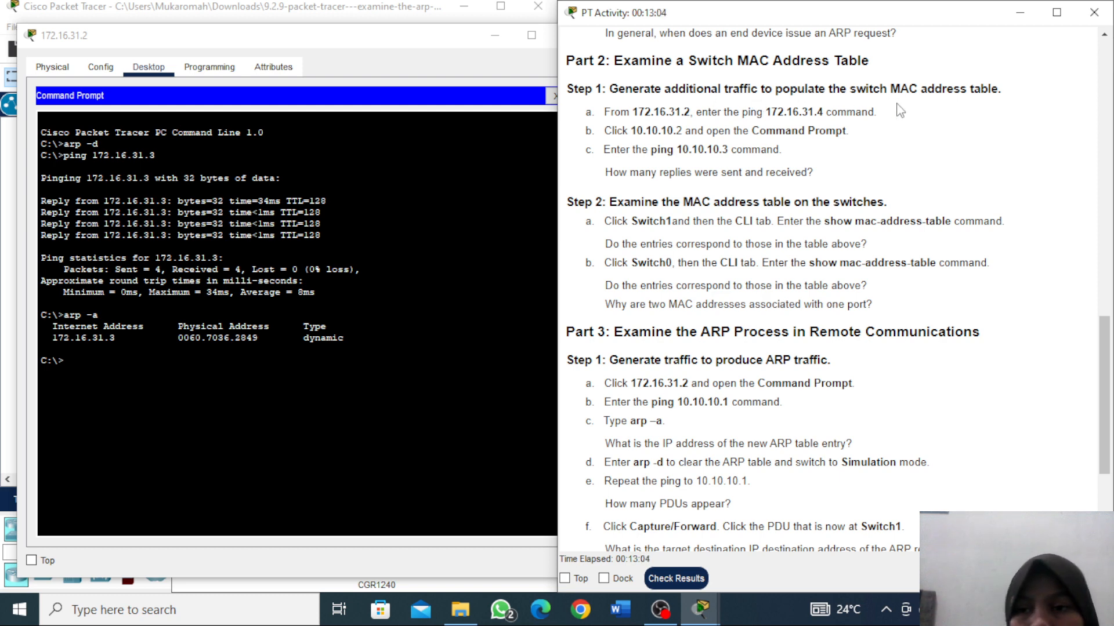
pyautogui.click(325, 371)
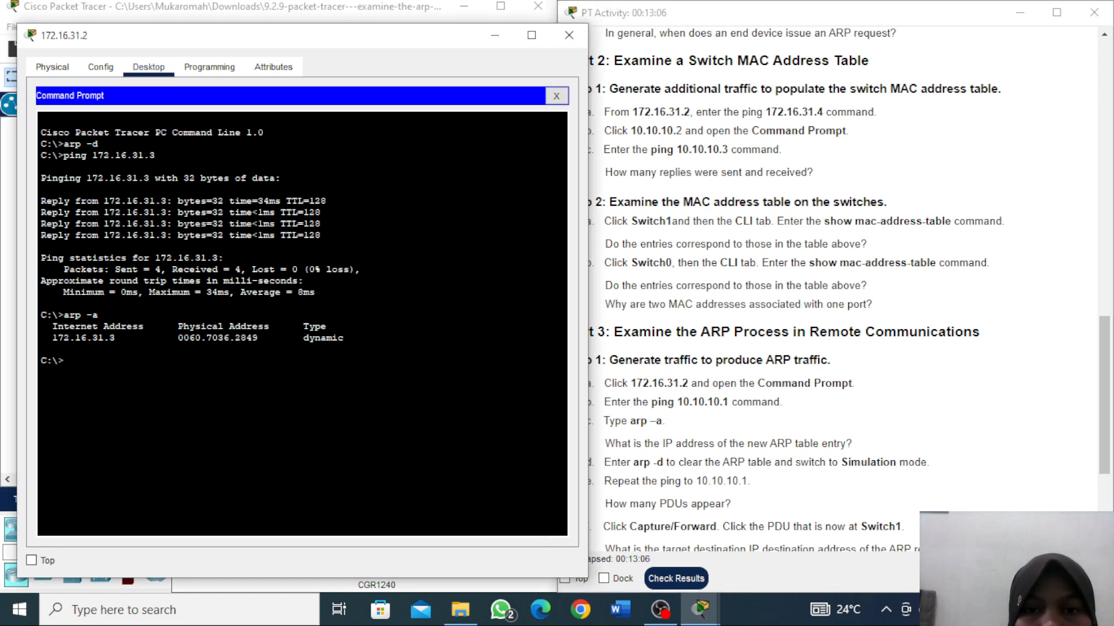
pyautogui.click(569, 35)
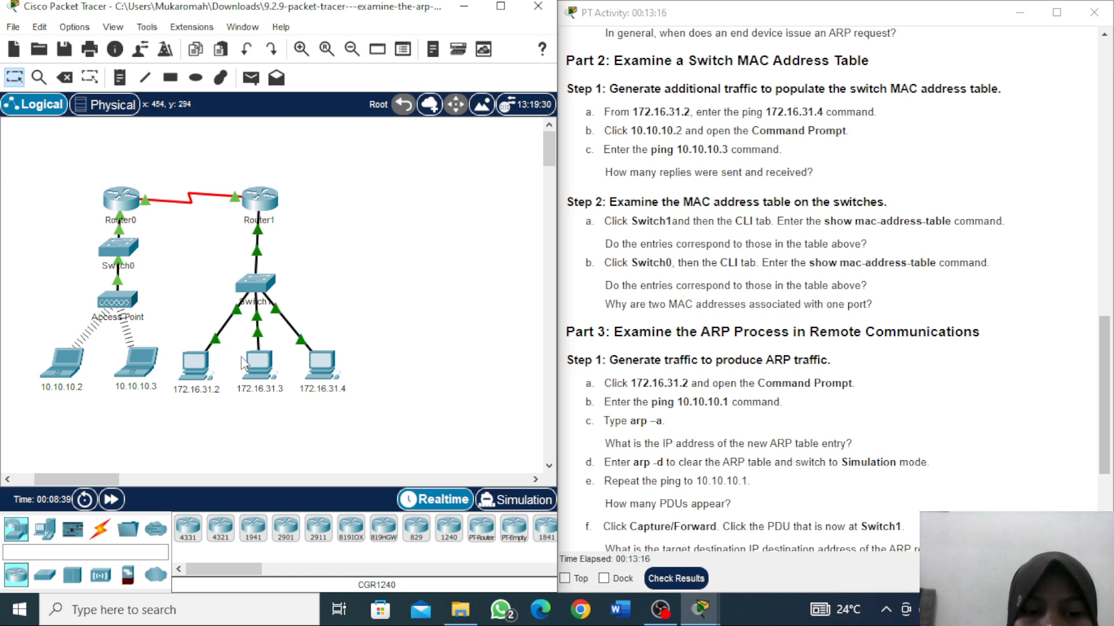
# Step: Run ping 172.16.31.4 from the Command Prompt of PC 172.16.31.2 and close the PC's window
pyautogui.moveTo(198, 378)
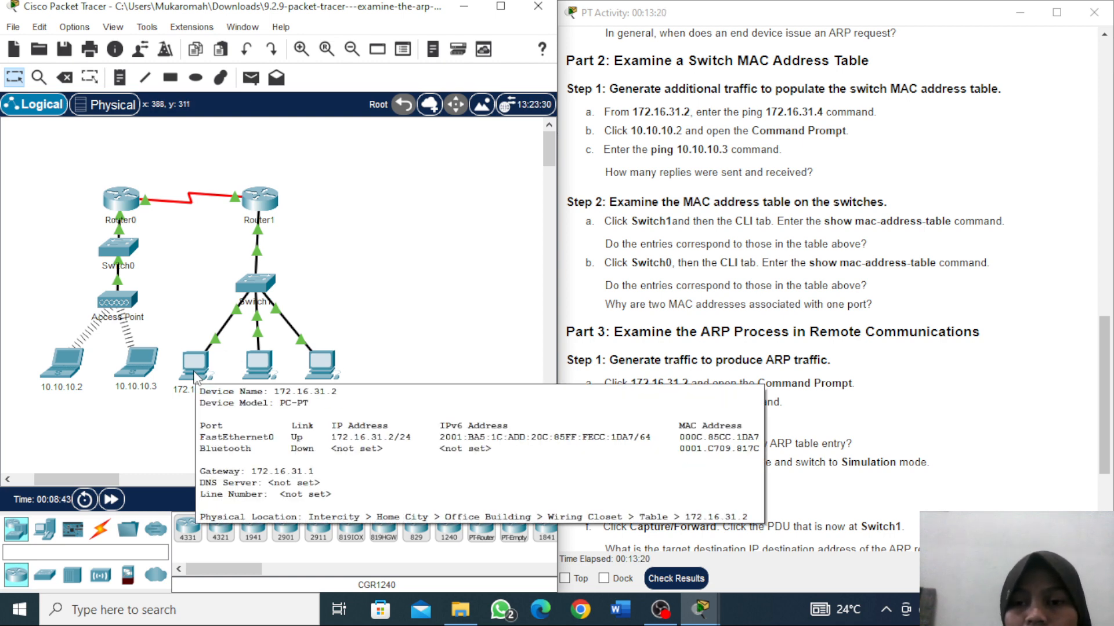
pyautogui.click(196, 376)
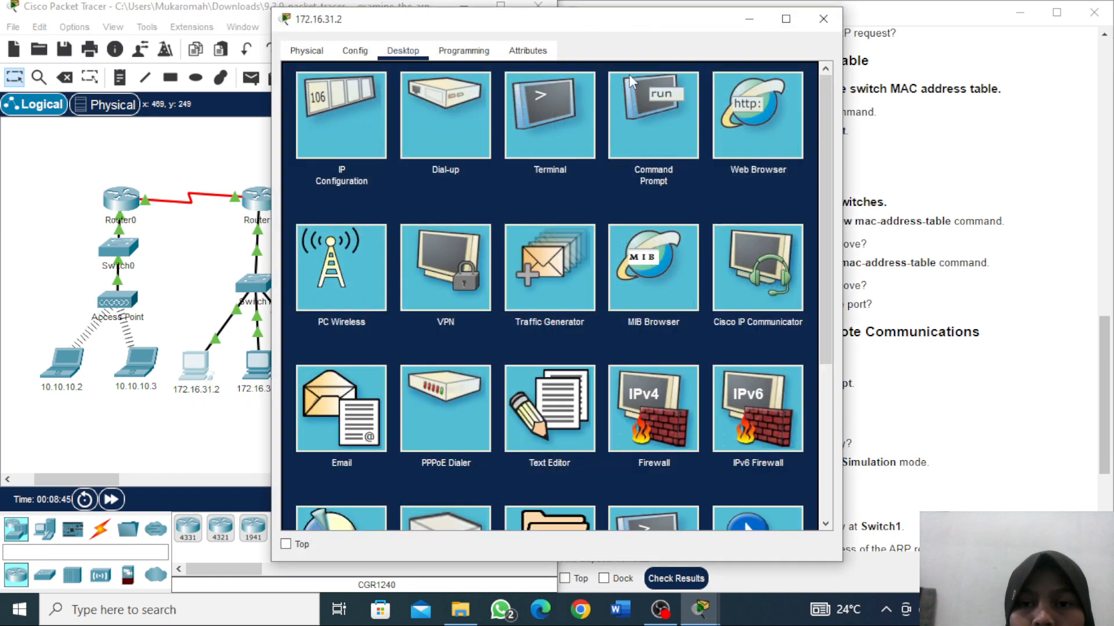
pyautogui.moveTo(672, 26); pyautogui.dragTo(537, 36)
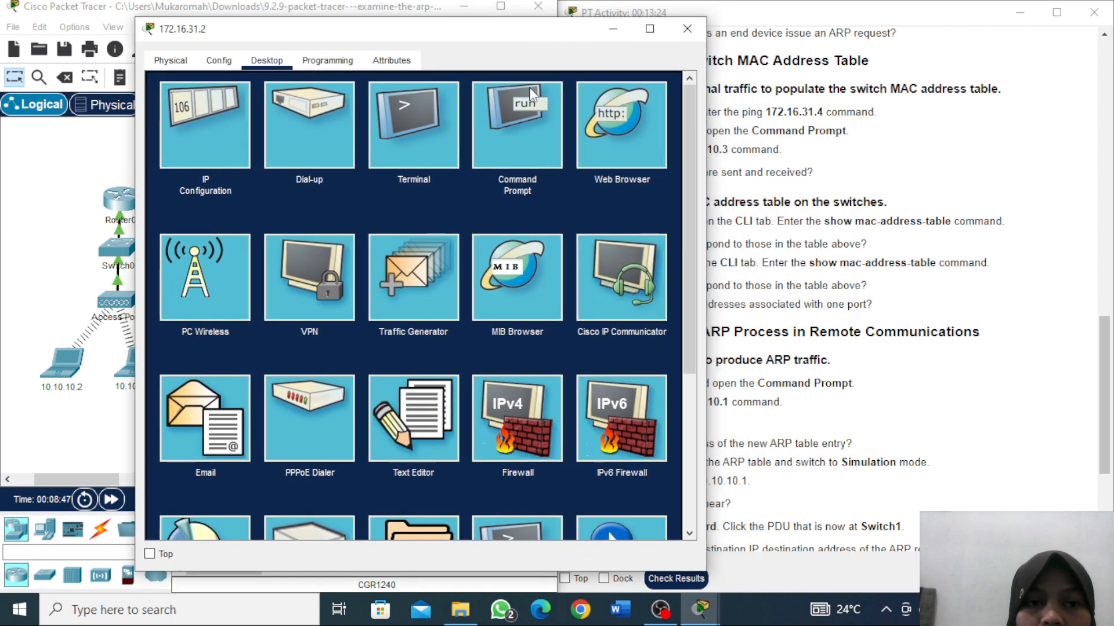
pyautogui.click(529, 118)
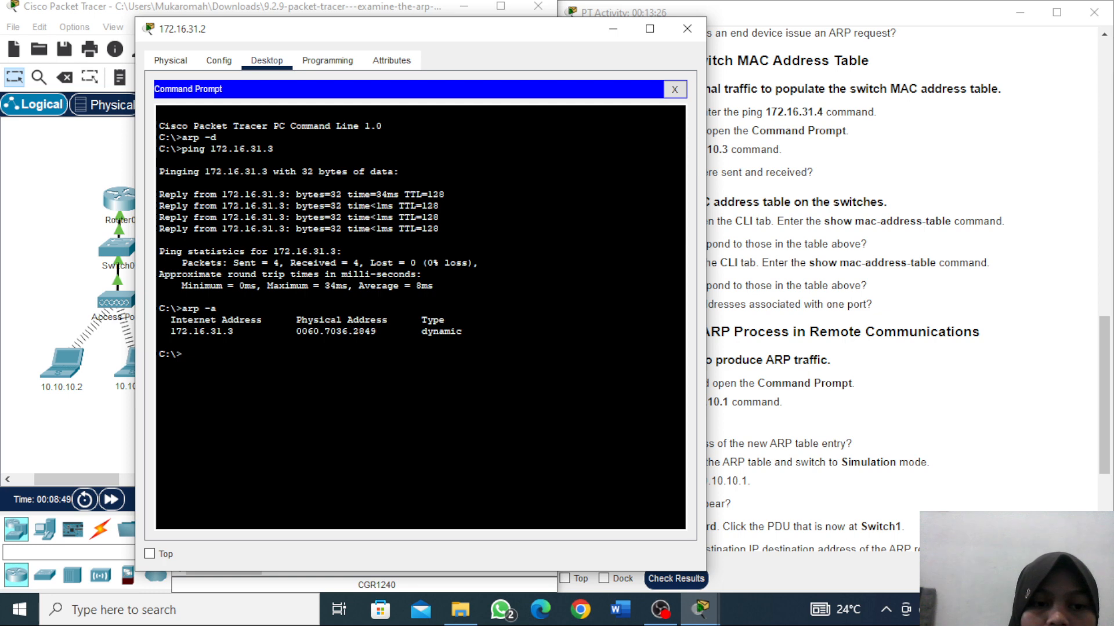
pyautogui.press('Up')
pyautogui.press('Up')
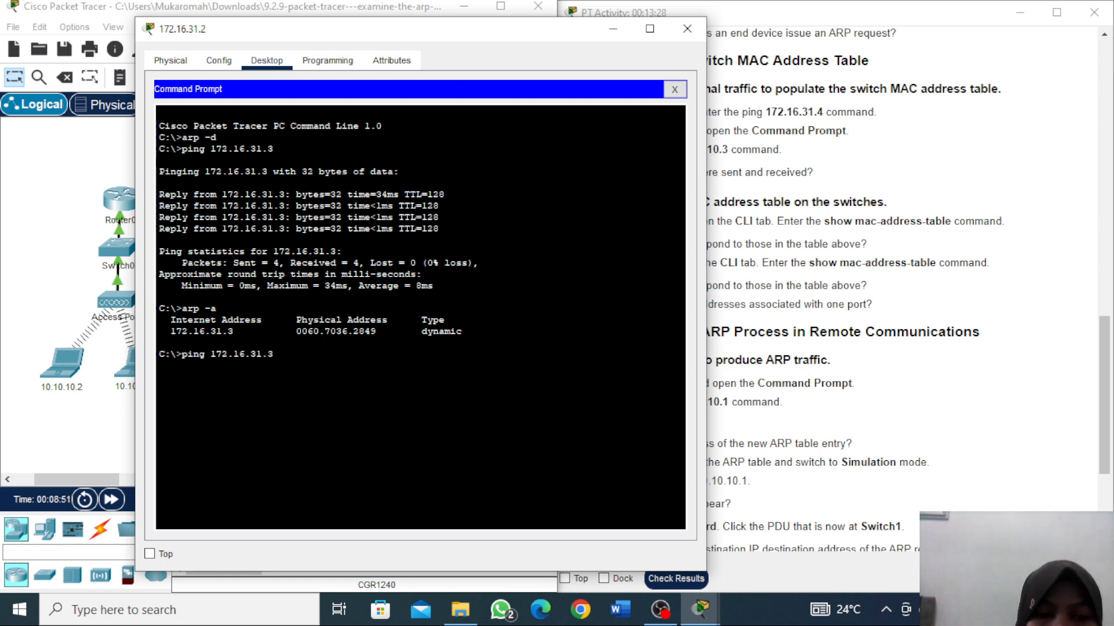
pyautogui.press('BackSpace')
pyautogui.write('4')
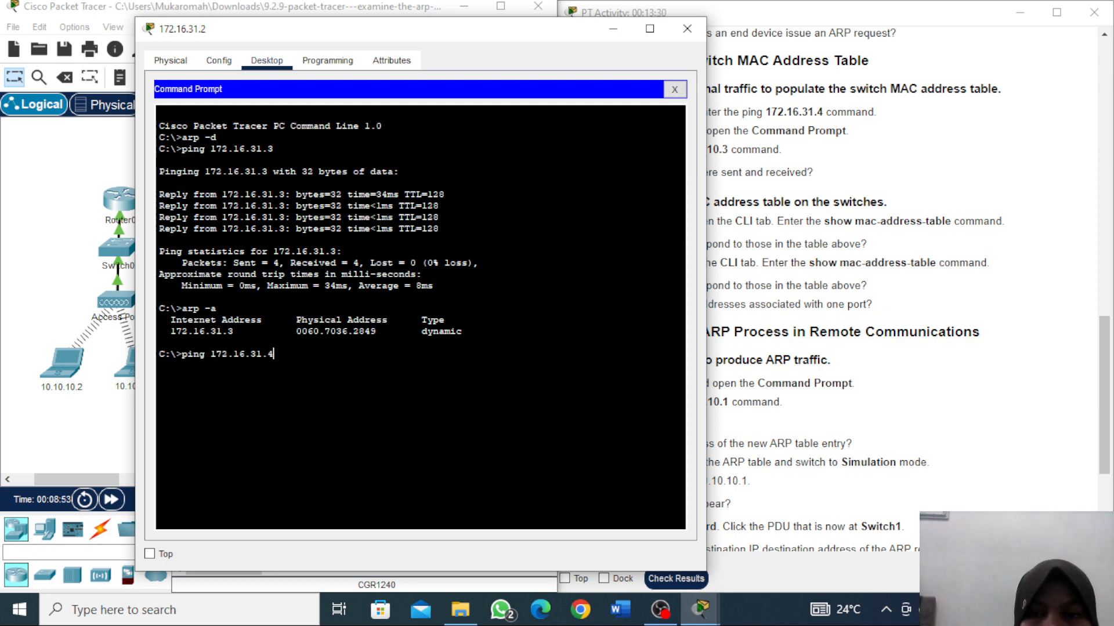
pyautogui.press('Return')
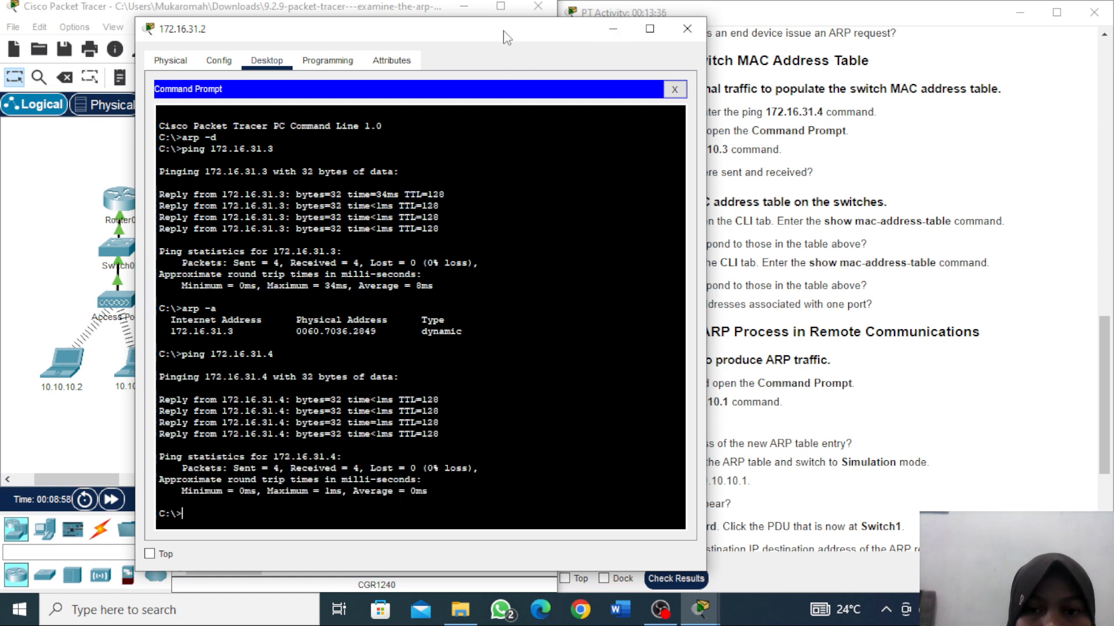
pyautogui.moveTo(502, 37); pyautogui.dragTo(364, 33)
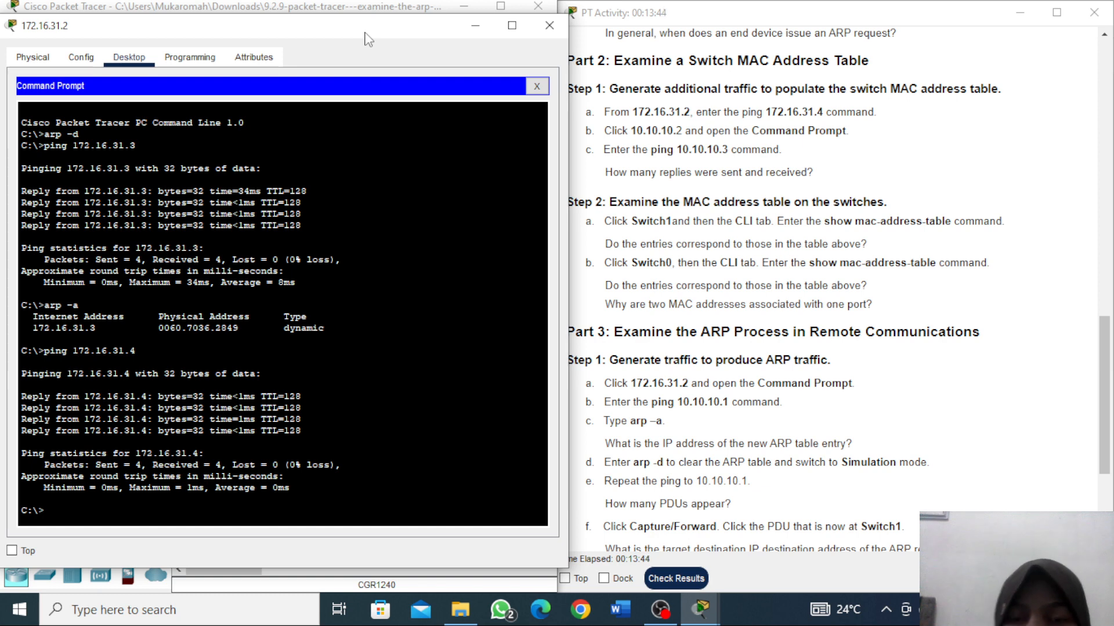
pyautogui.click(550, 25)
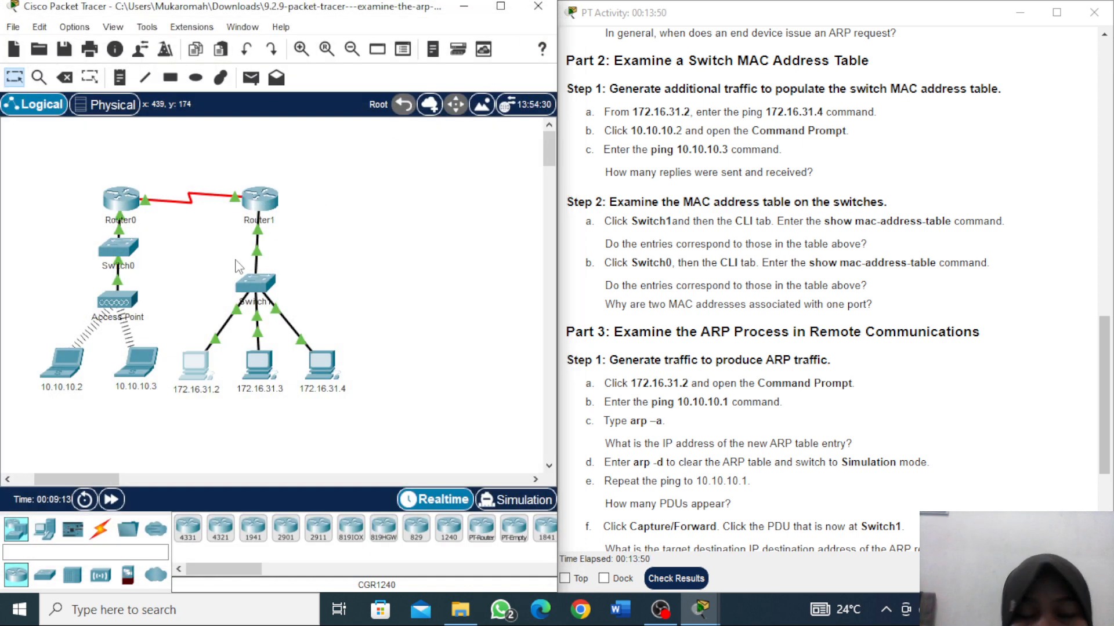
# Step: Open the Command Prompt of laptop 10.10.10.2 and run ping 10.10.10.3
pyautogui.click(60, 377)
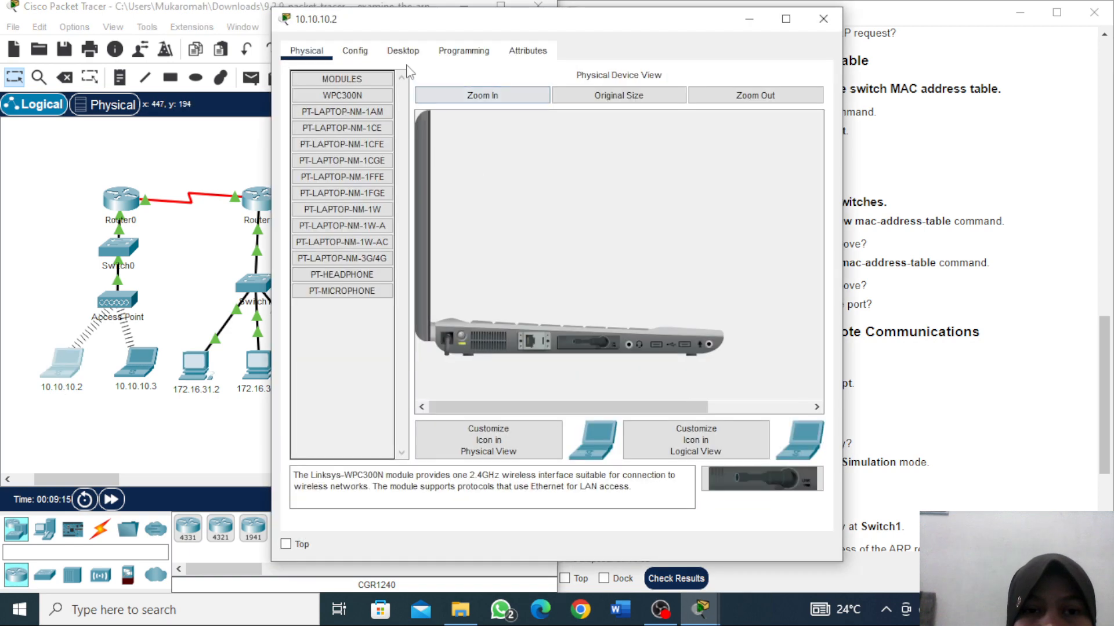
pyautogui.click(402, 52)
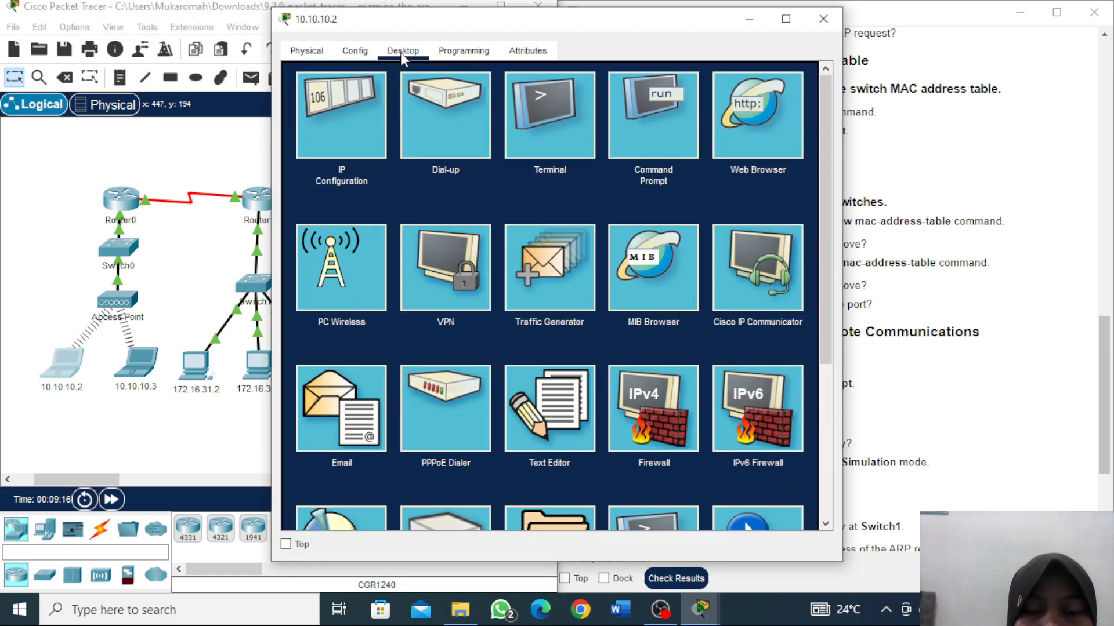
pyautogui.click(696, 132)
pyautogui.moveTo(677, 28); pyautogui.dragTo(402, 44)
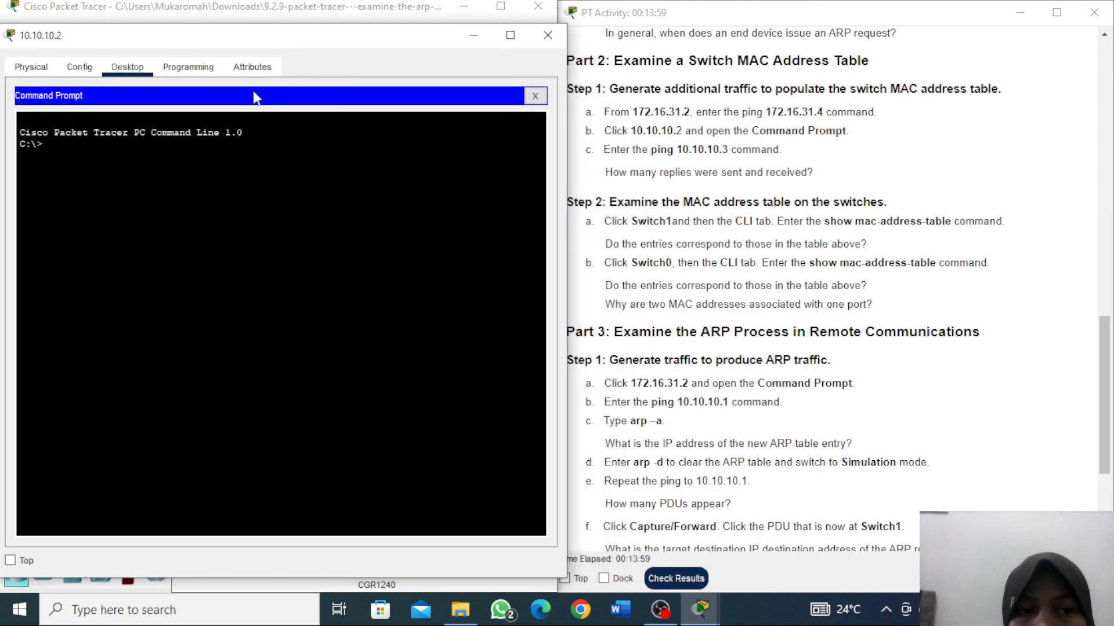
pyautogui.write('pi')
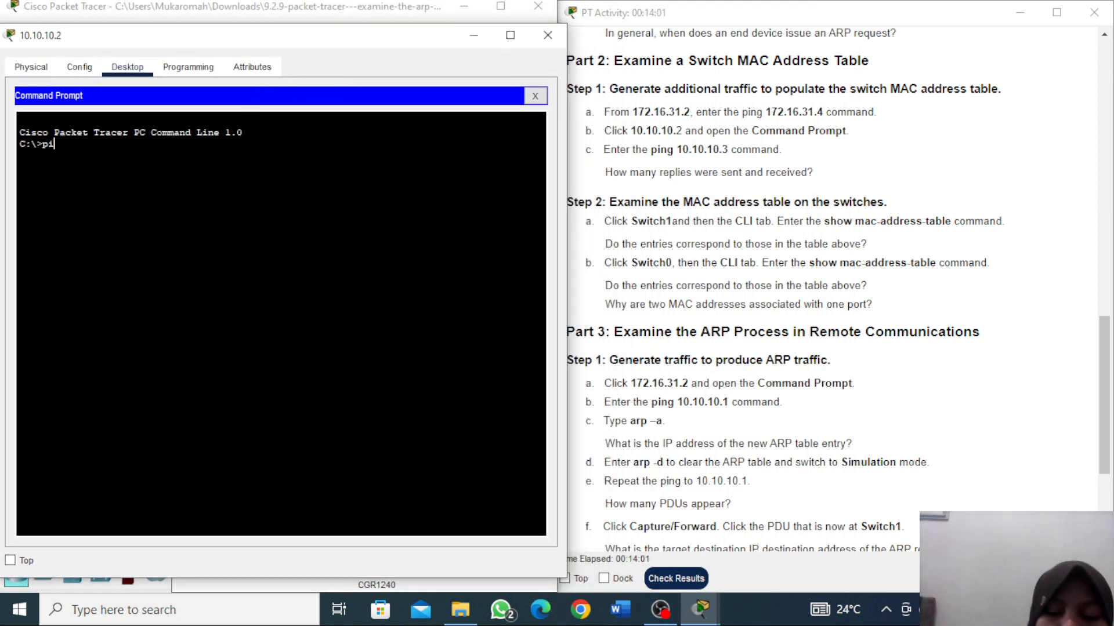
pyautogui.write('ng 1')
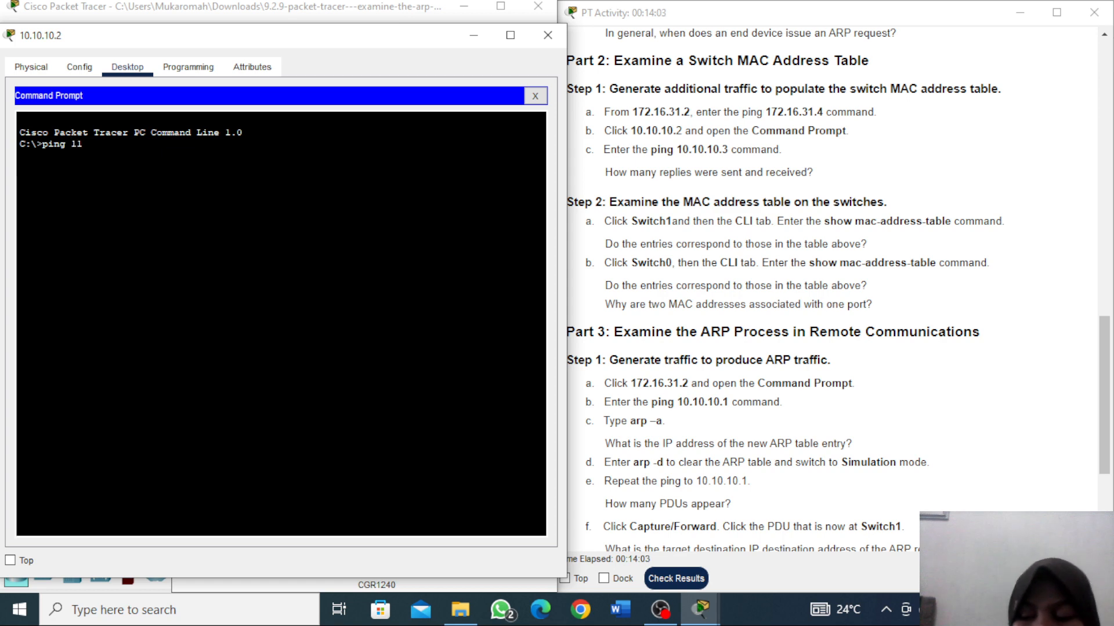
pyautogui.write('1')
pyautogui.press('BackSpace')
pyautogui.write('0.')
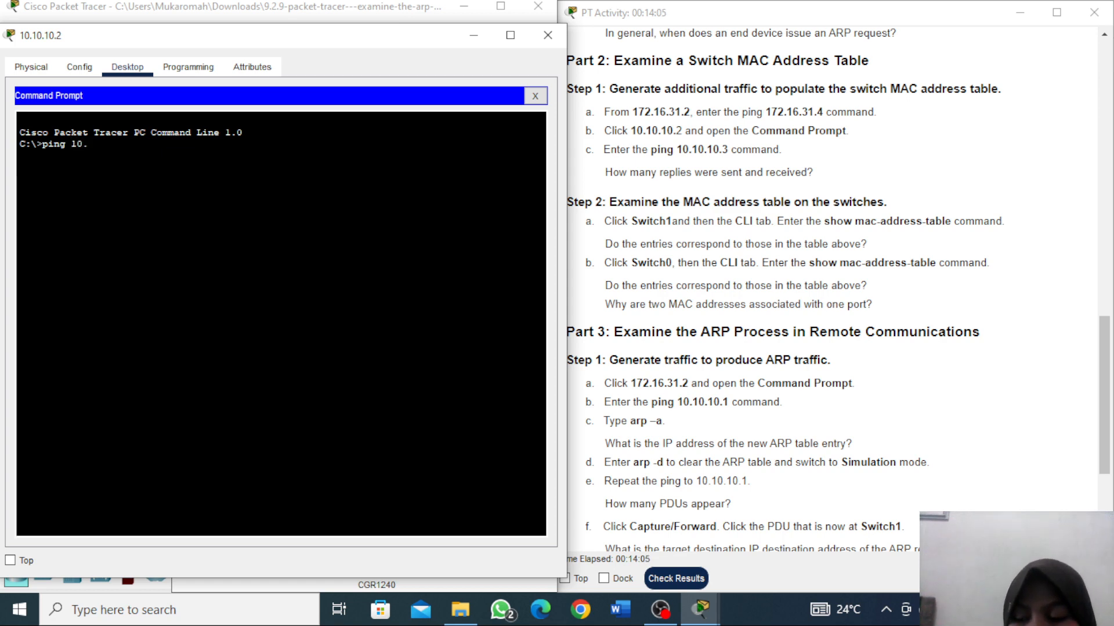
pyautogui.write('10.10.')
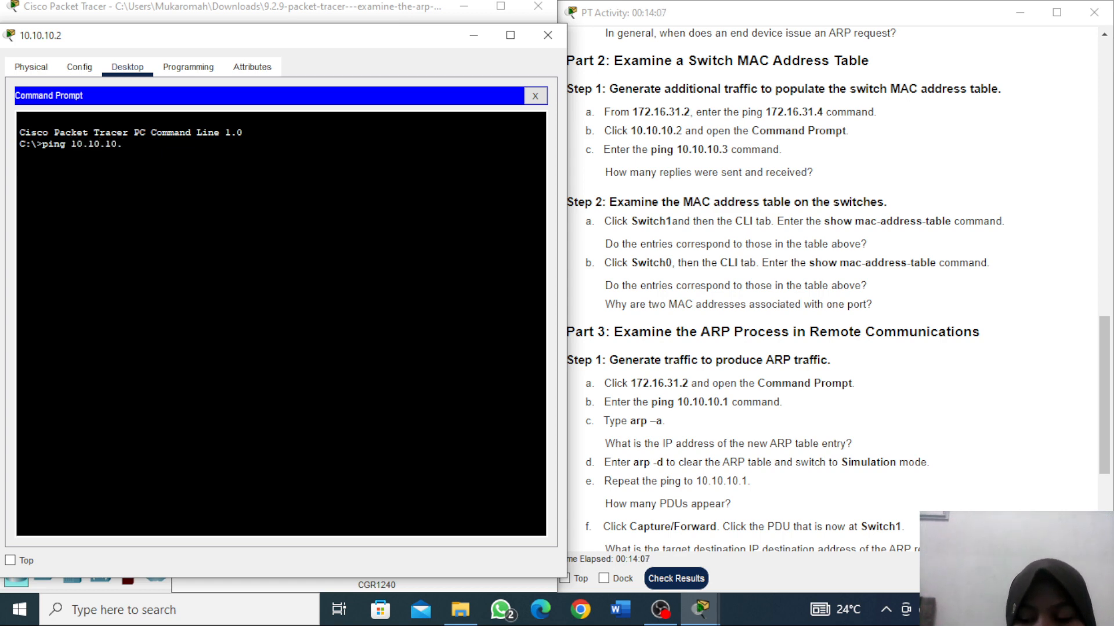
pyautogui.write('3')
pyautogui.press('Return')
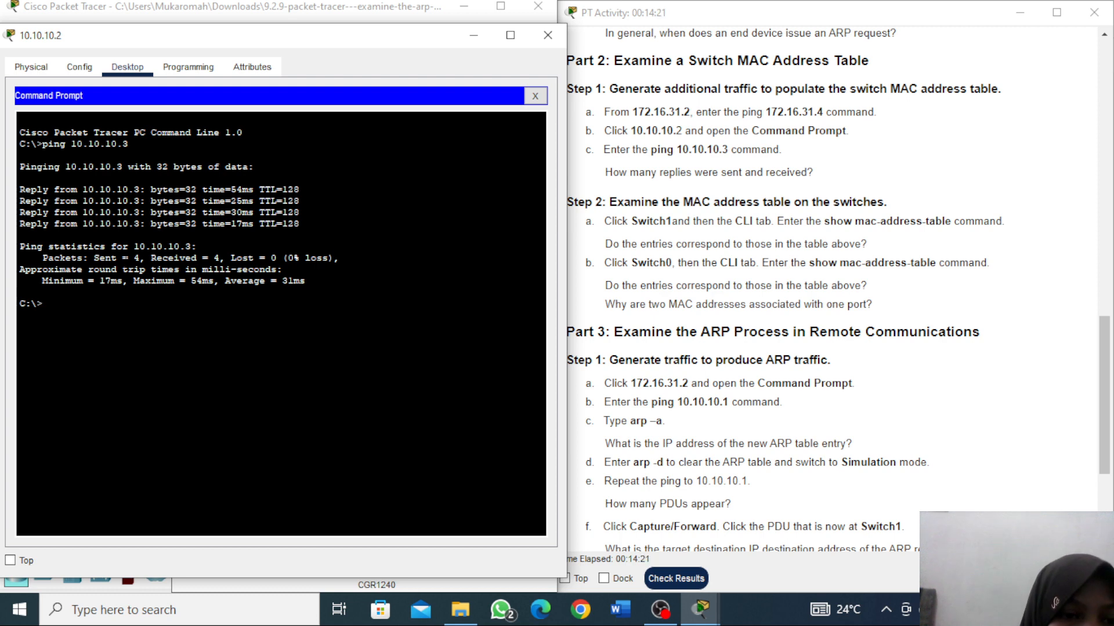
# Step: Check the received packet count in the ping statistics for 10.10.10.3 and close laptop 10.10.10.2's window
pyautogui.moveTo(105, 258); pyautogui.dragTo(221, 258)
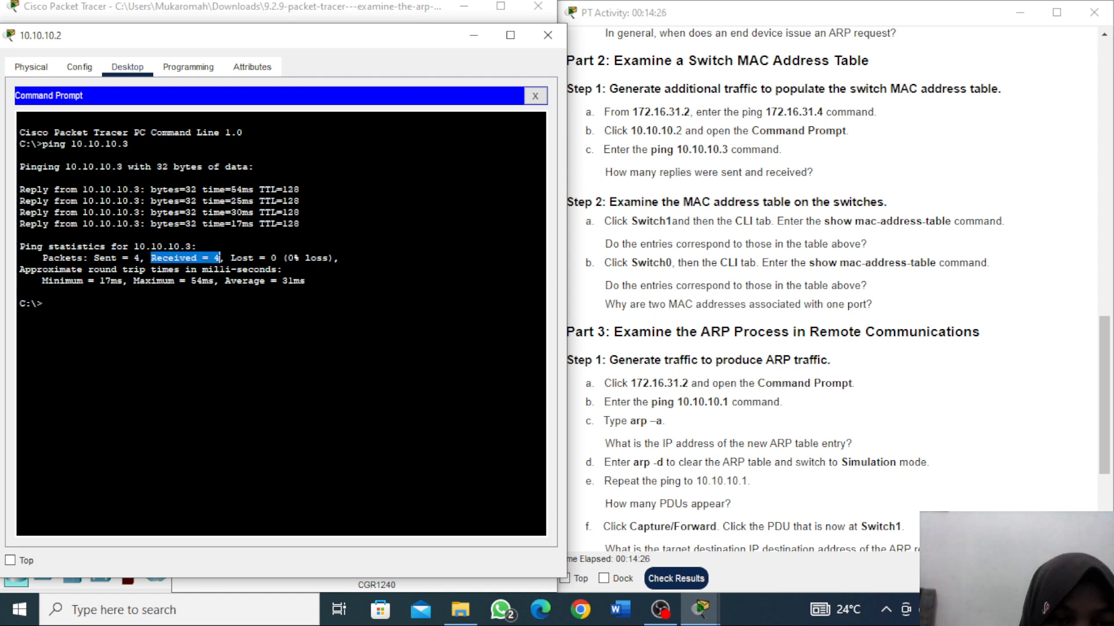
pyautogui.click(547, 36)
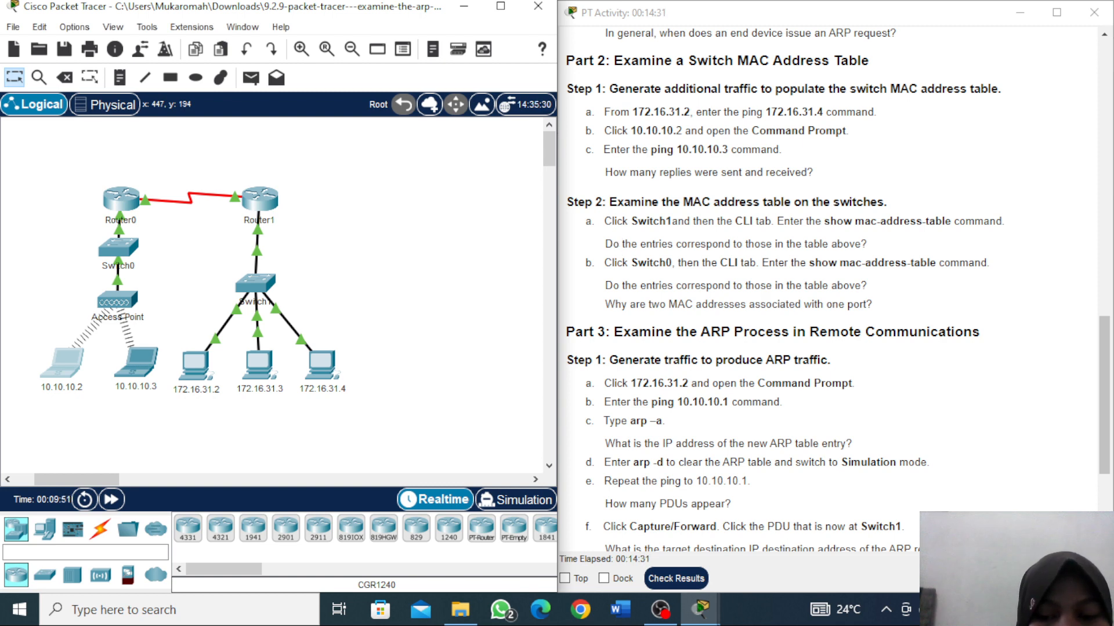
pyautogui.moveTo(712, 621)
pyautogui.click(692, 341)
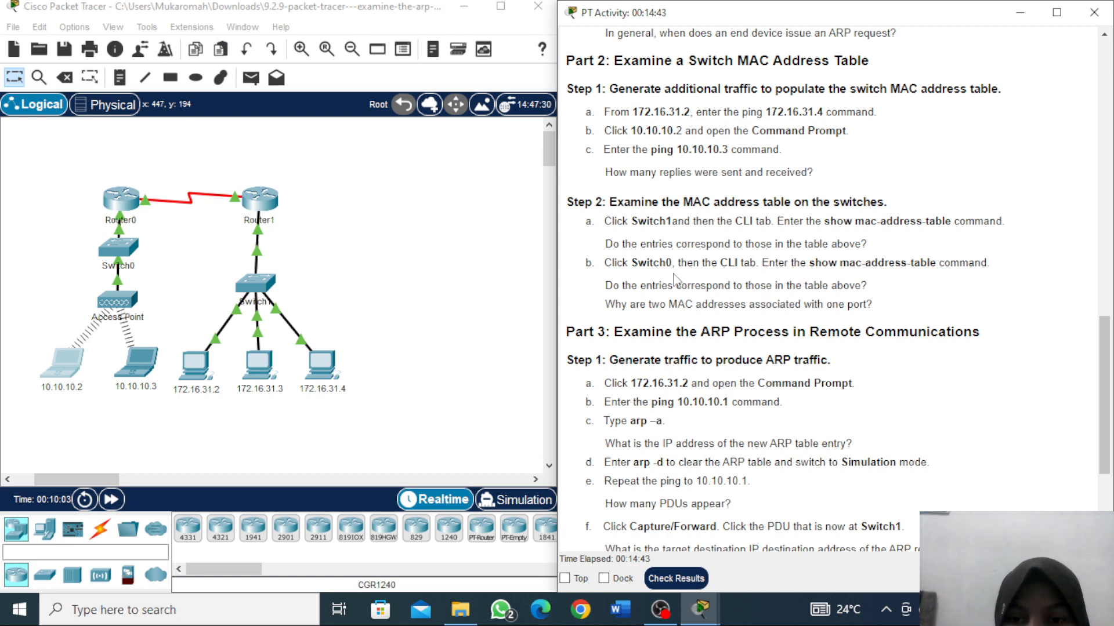
# Step: Open the CLI of Switch1 and run show mac-address-table
pyautogui.click(257, 290)
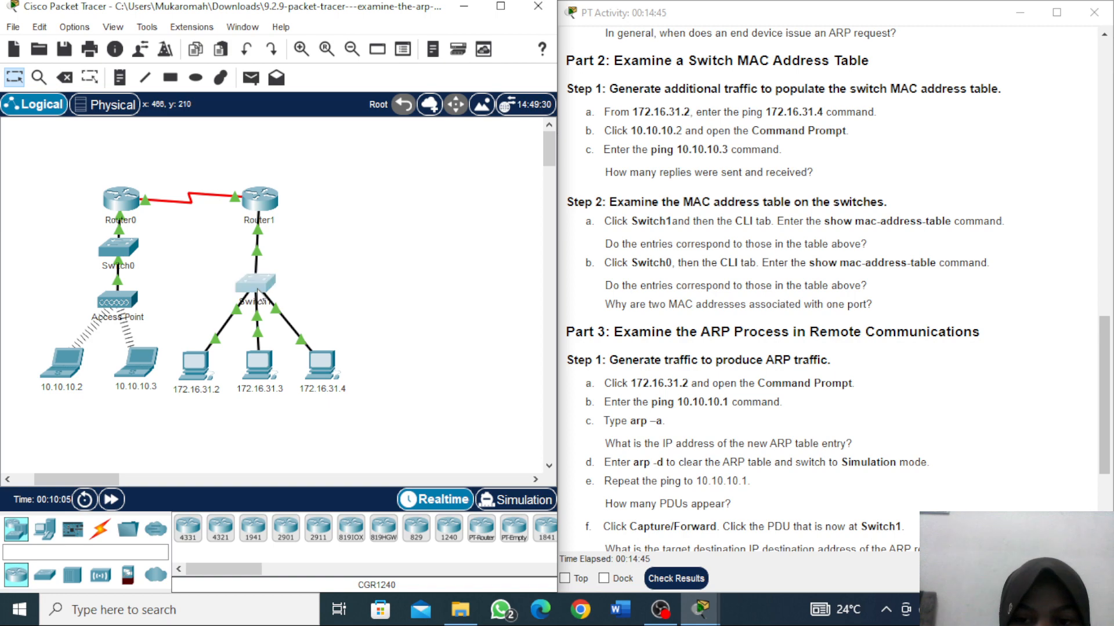
pyautogui.click(394, 51)
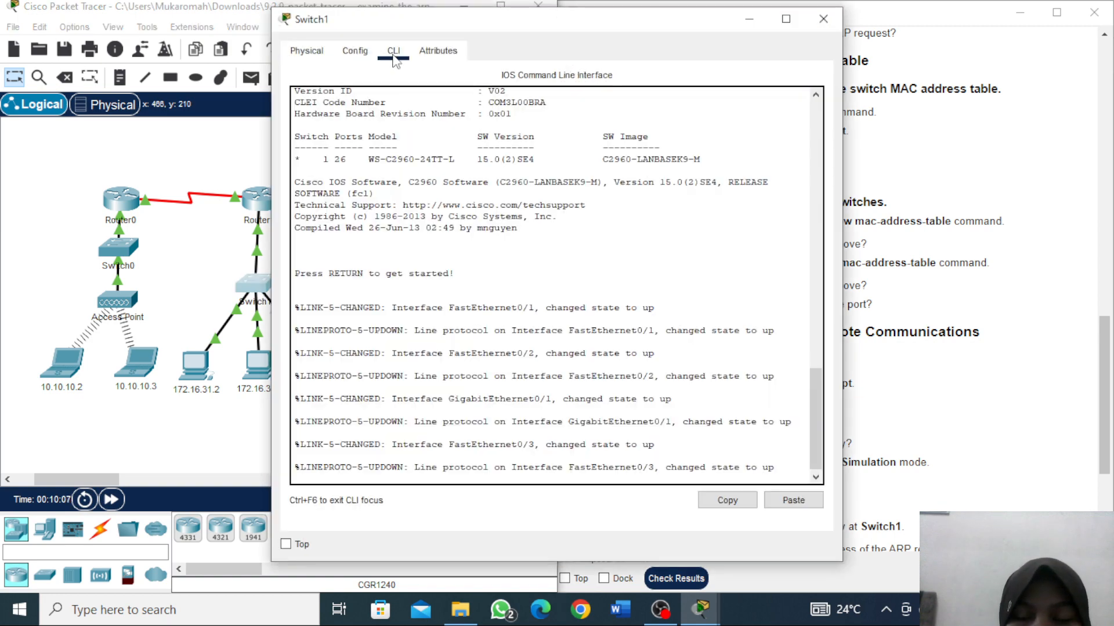
pyautogui.moveTo(585, 29); pyautogui.dragTo(330, 23)
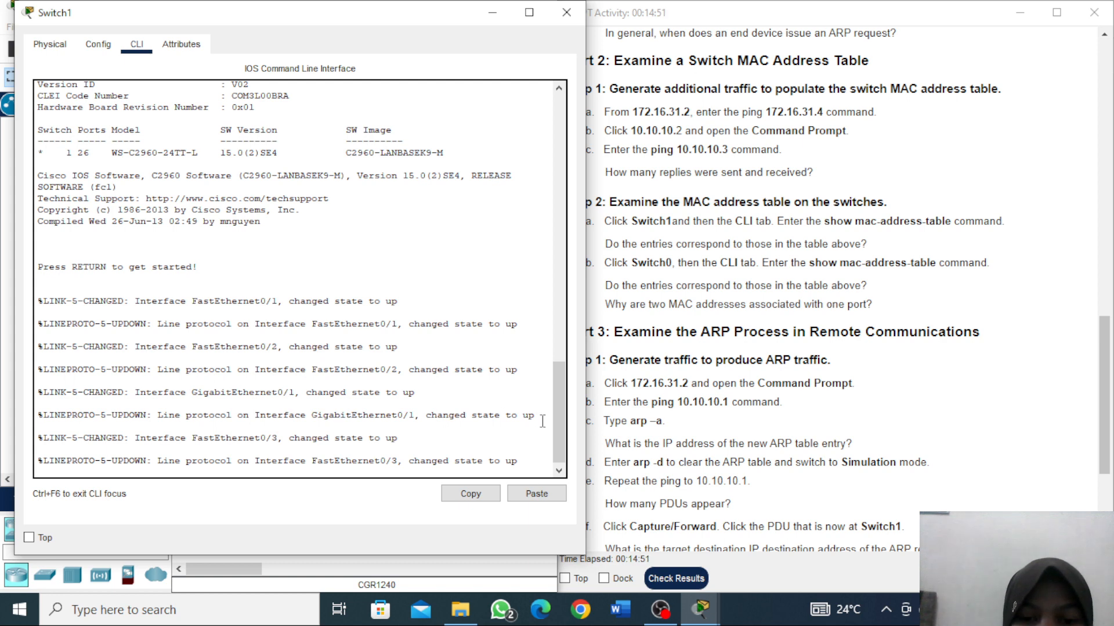
pyautogui.moveTo(561, 430); pyautogui.dragTo(562, 446)
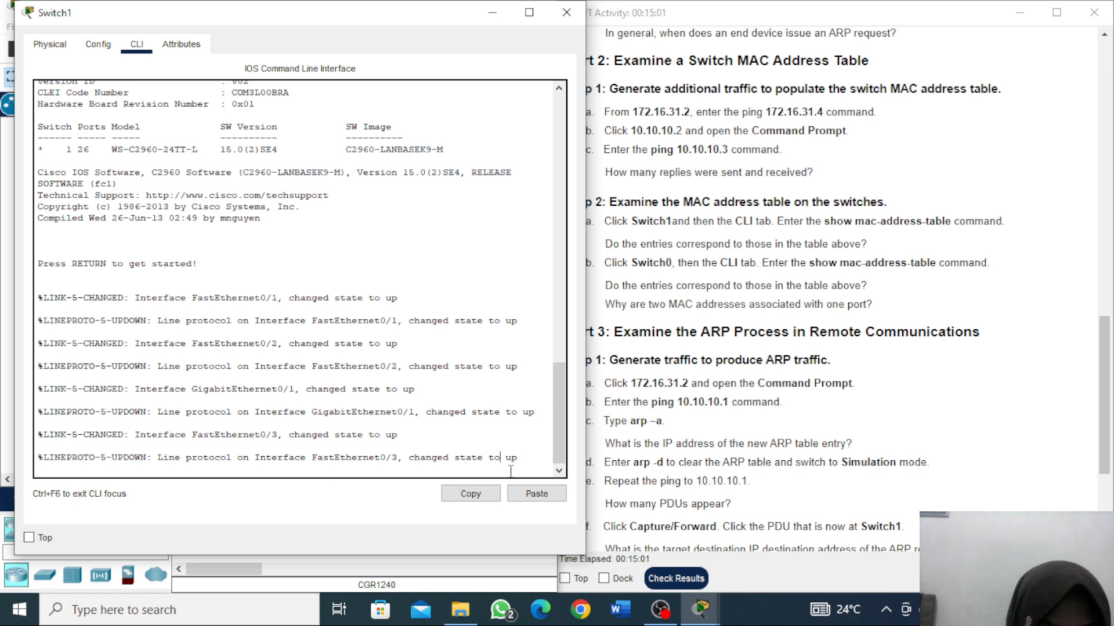
pyautogui.press('Return')
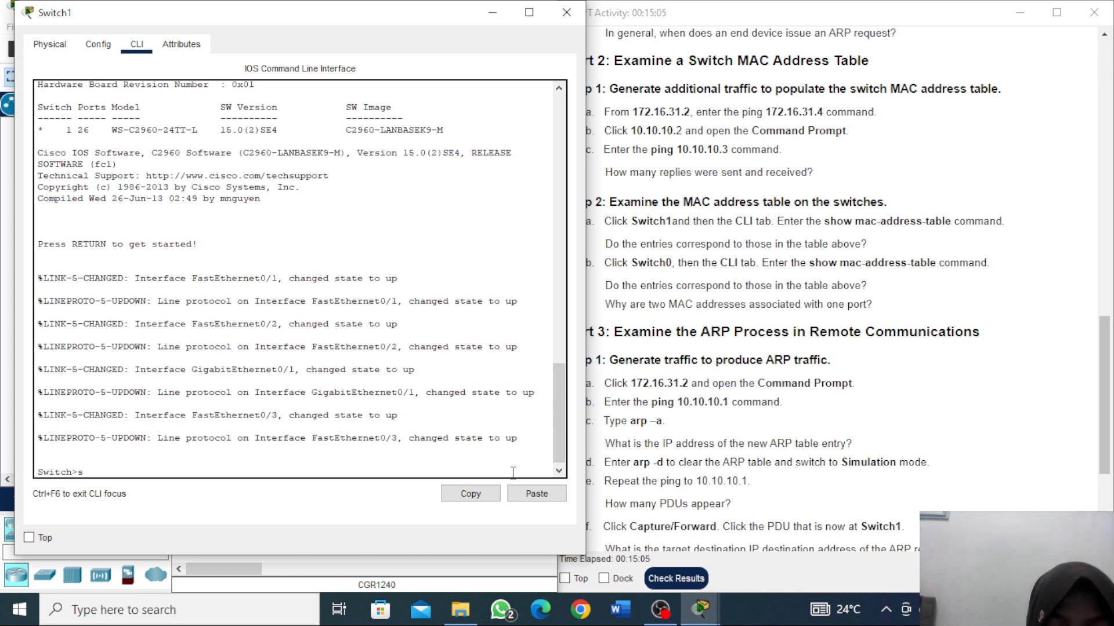
pyautogui.write('show')
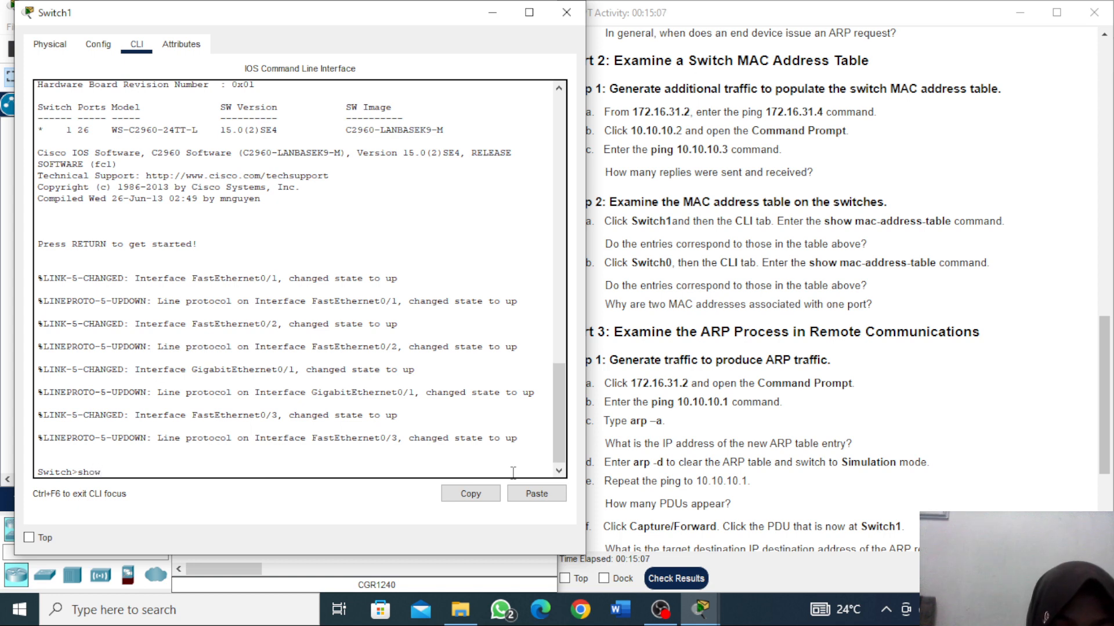
pyautogui.write(' mac-')
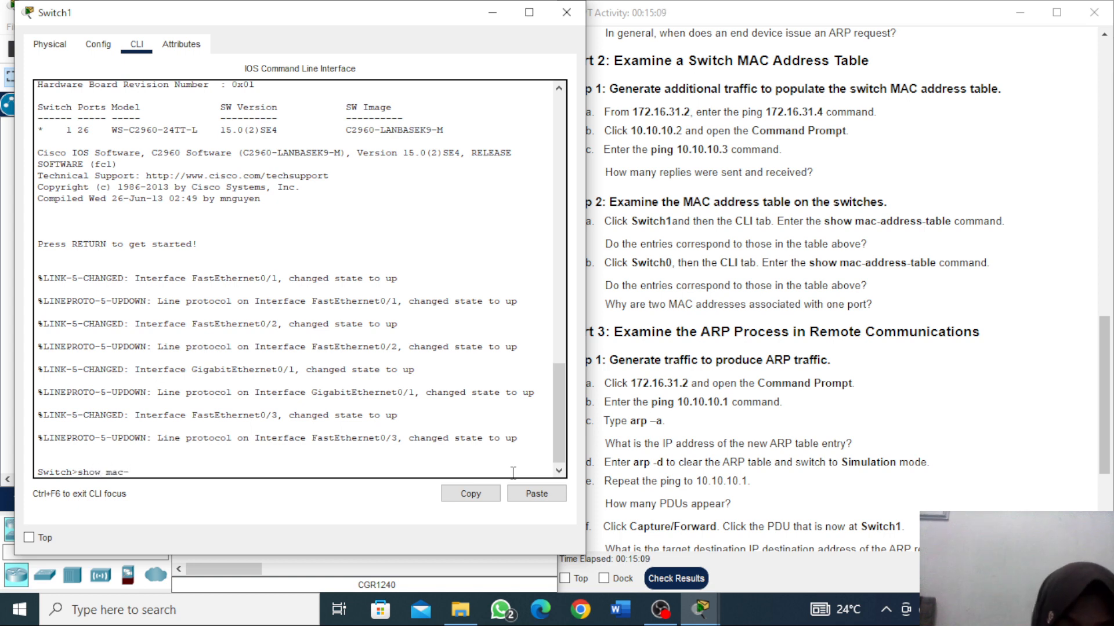
pyautogui.write('address-')
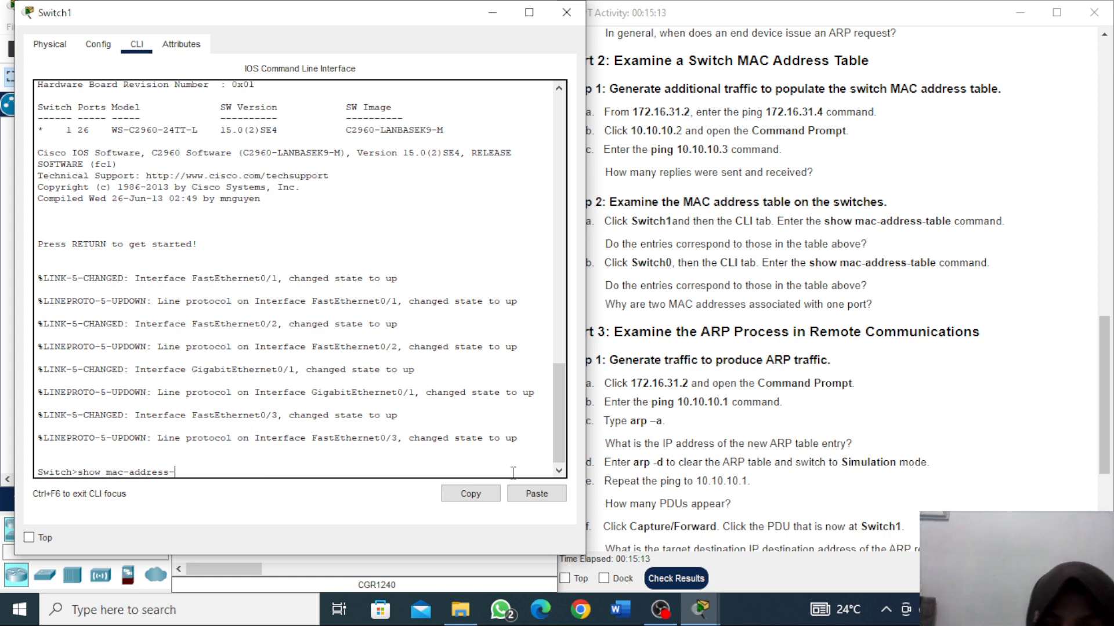
pyautogui.write('tabl')
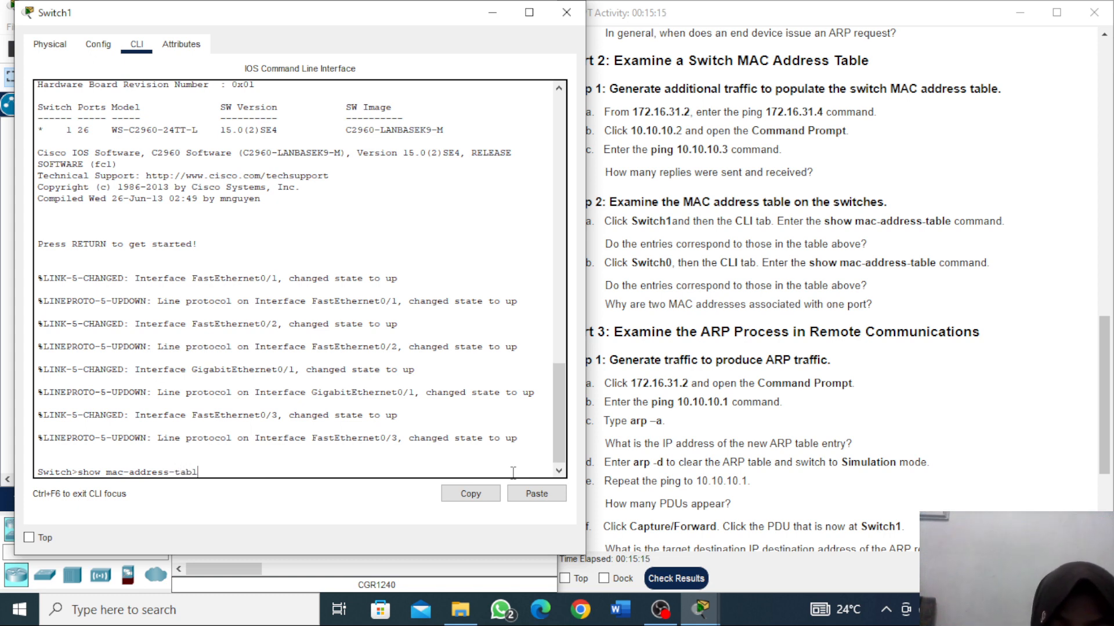
pyautogui.write('e')
pyautogui.press('Return')
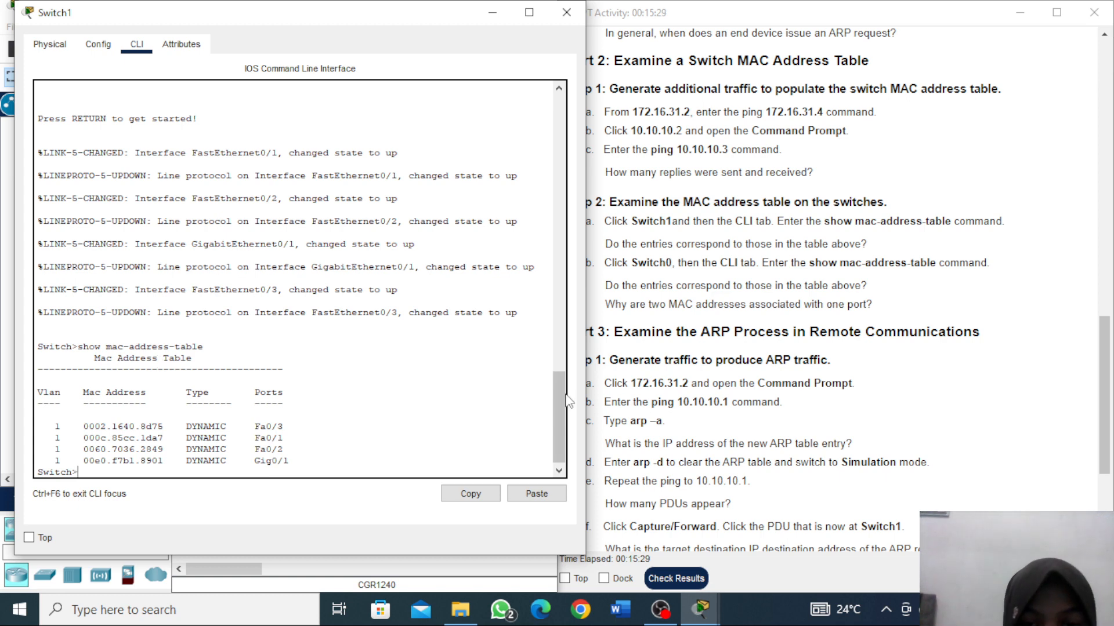
# Step: Compare Switch1's MAC address entries and ports with the activity's Addressing Table, and close Switch1's window
pyautogui.scroll(-1, 560, 406)
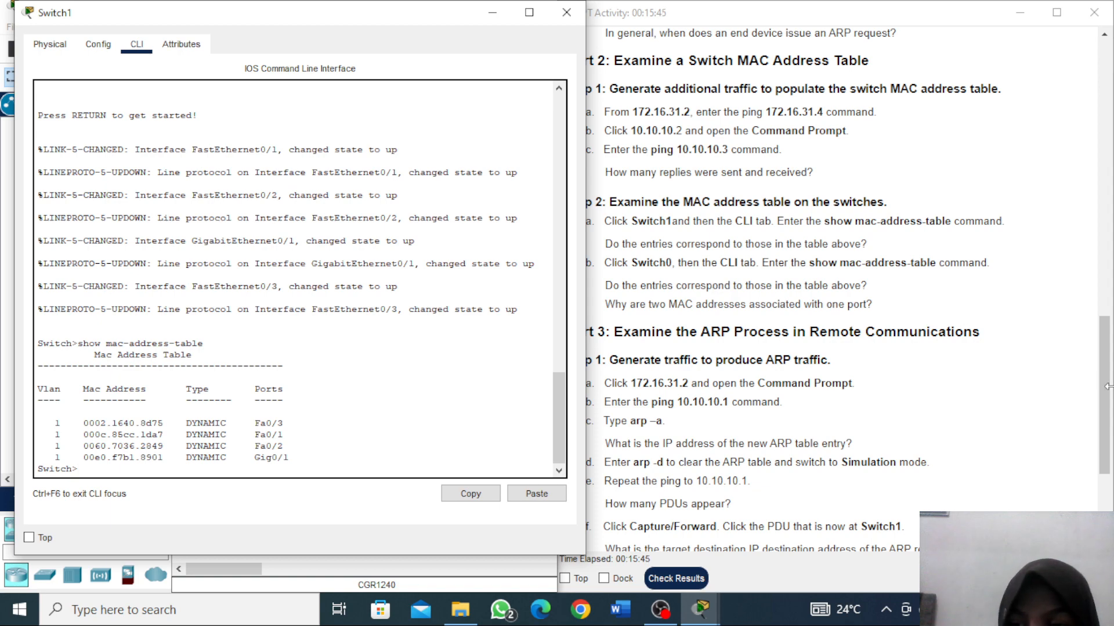
pyautogui.moveTo(1108, 400); pyautogui.dragTo(1087, 258)
pyautogui.scroll(10, 1087, 258)
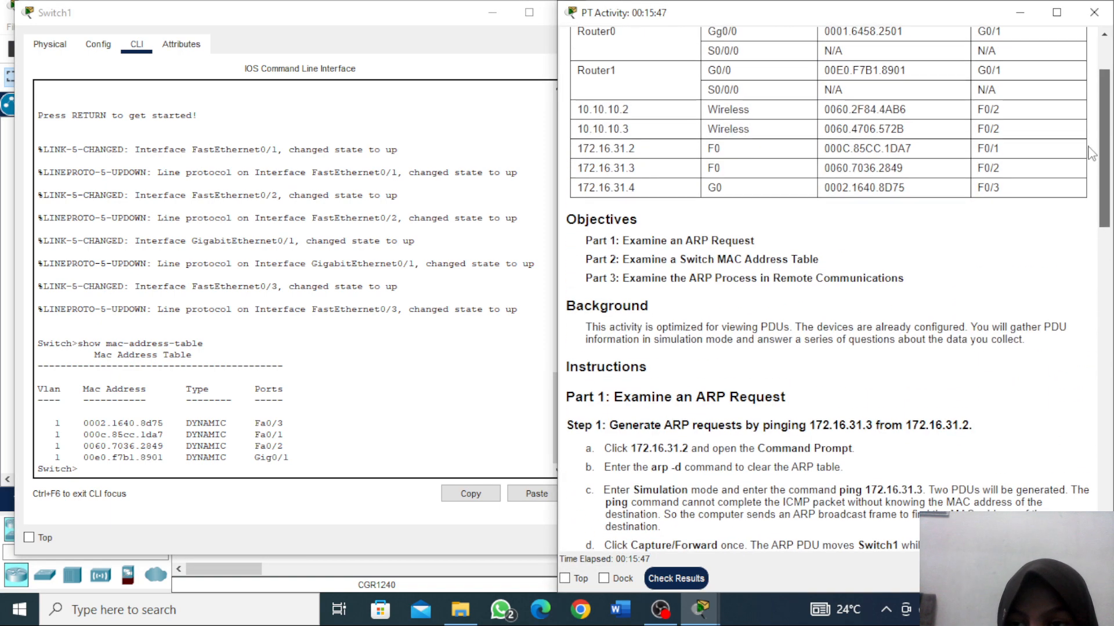
pyautogui.scroll(2, 1091, 153)
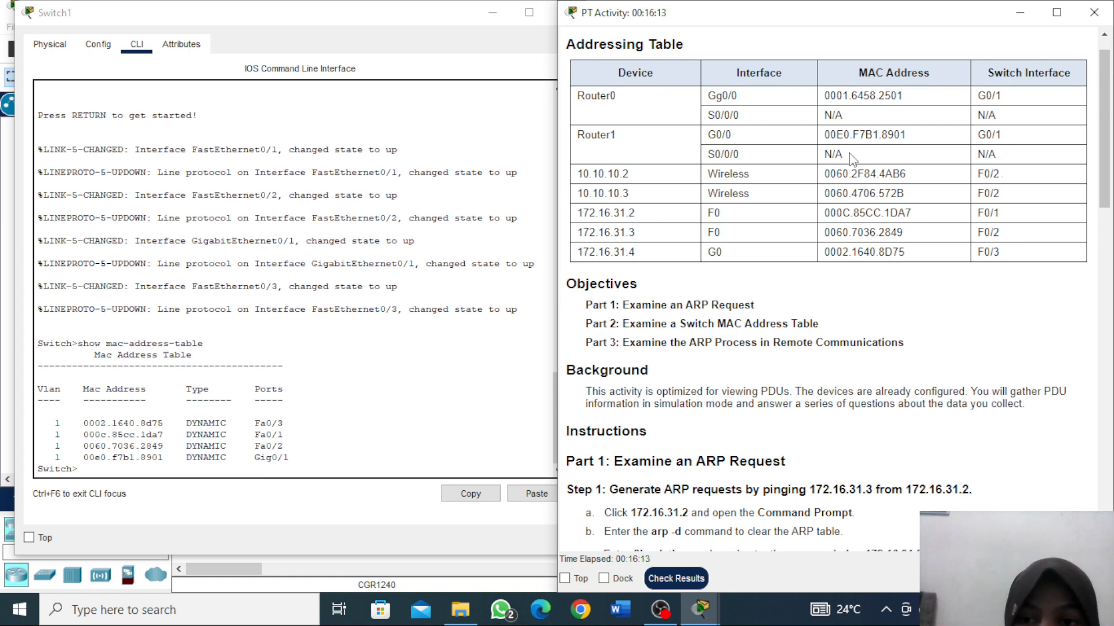
pyautogui.click(473, 316)
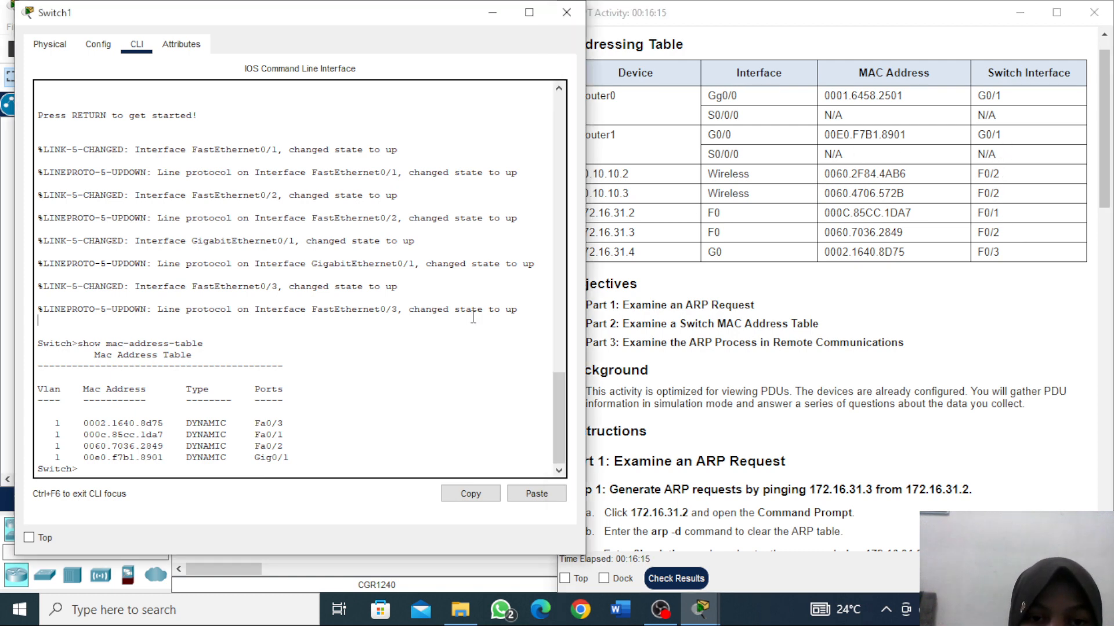
pyautogui.click(735, 409)
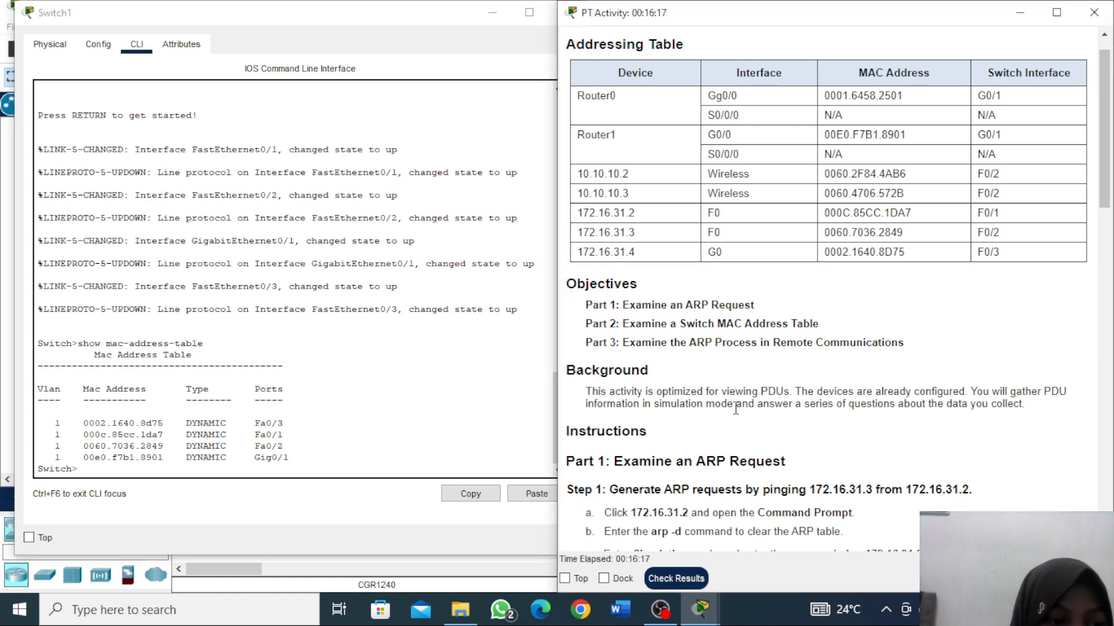
pyautogui.click(456, 148)
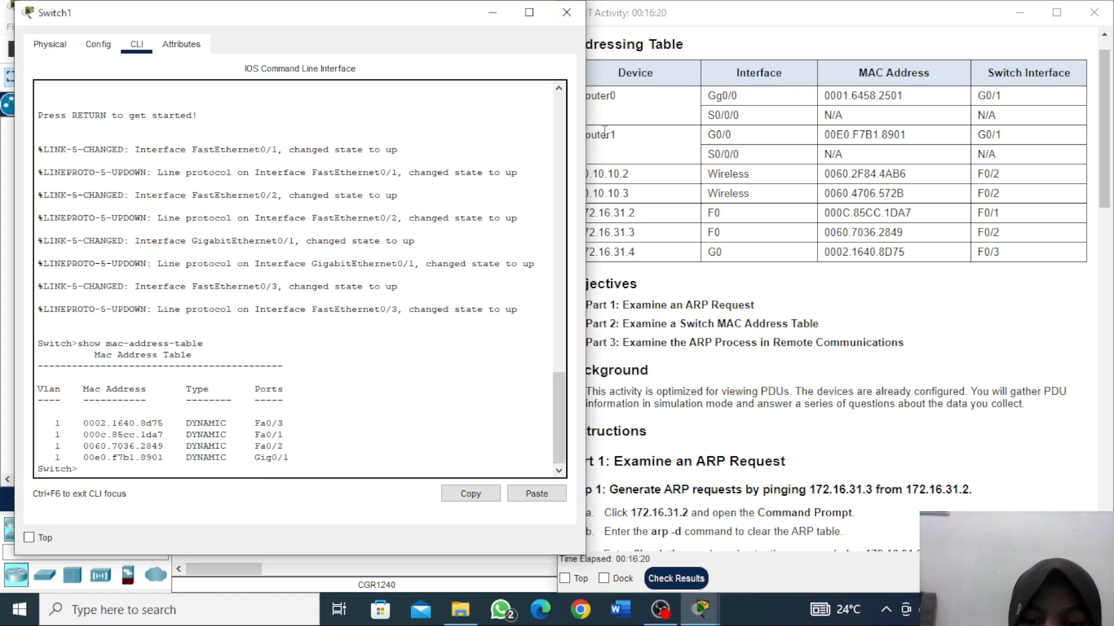
pyautogui.click(566, 12)
# Step: Return to Part 2 Step 2 of the instructions, open the CLI of Switch0 and run show mac-address-table
pyautogui.moveTo(1103, 173); pyautogui.dragTo(1101, 437)
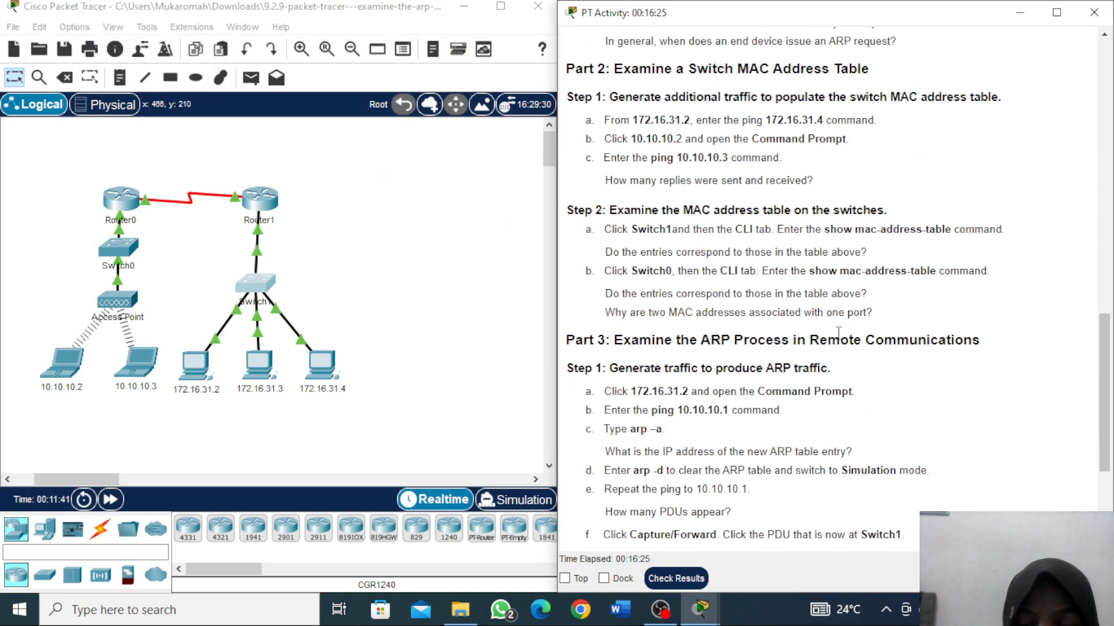
pyautogui.click(366, 257)
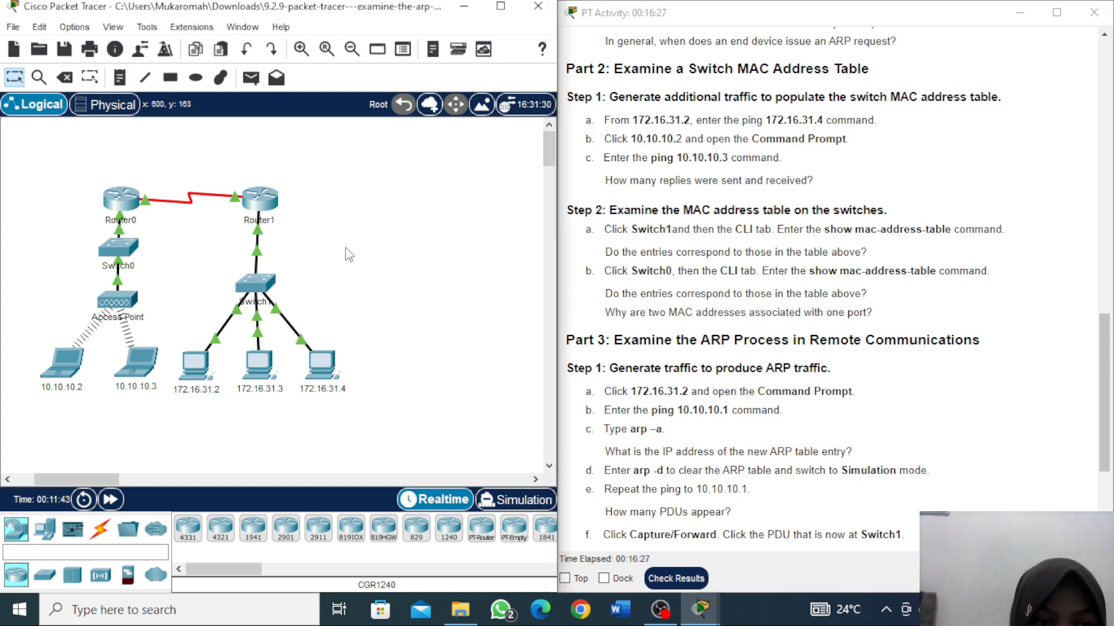
pyautogui.click(120, 251)
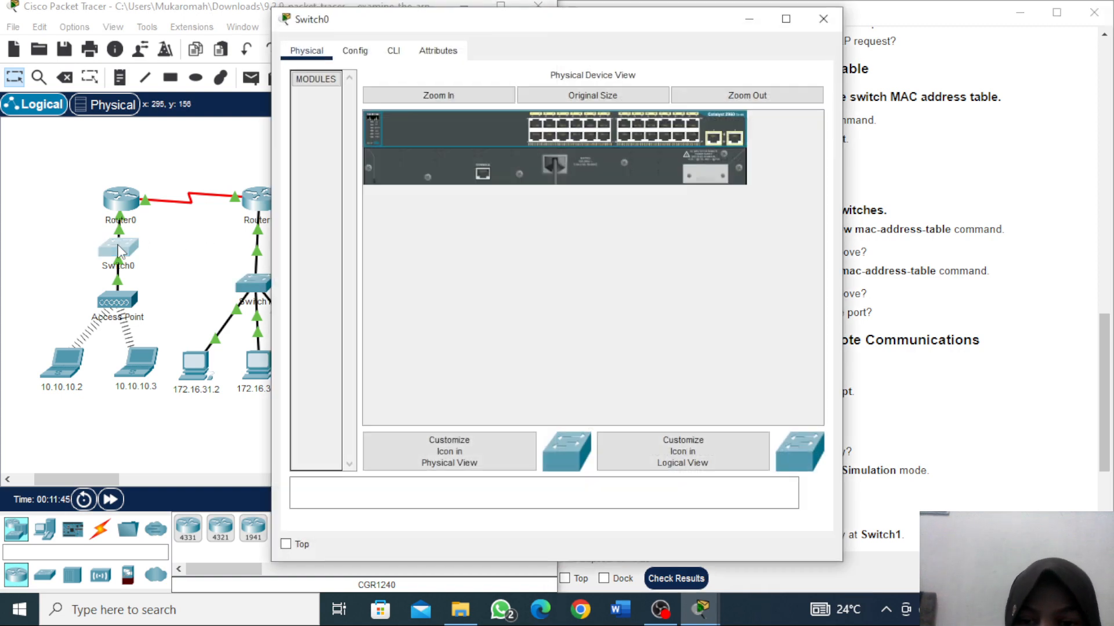
pyautogui.click(392, 51)
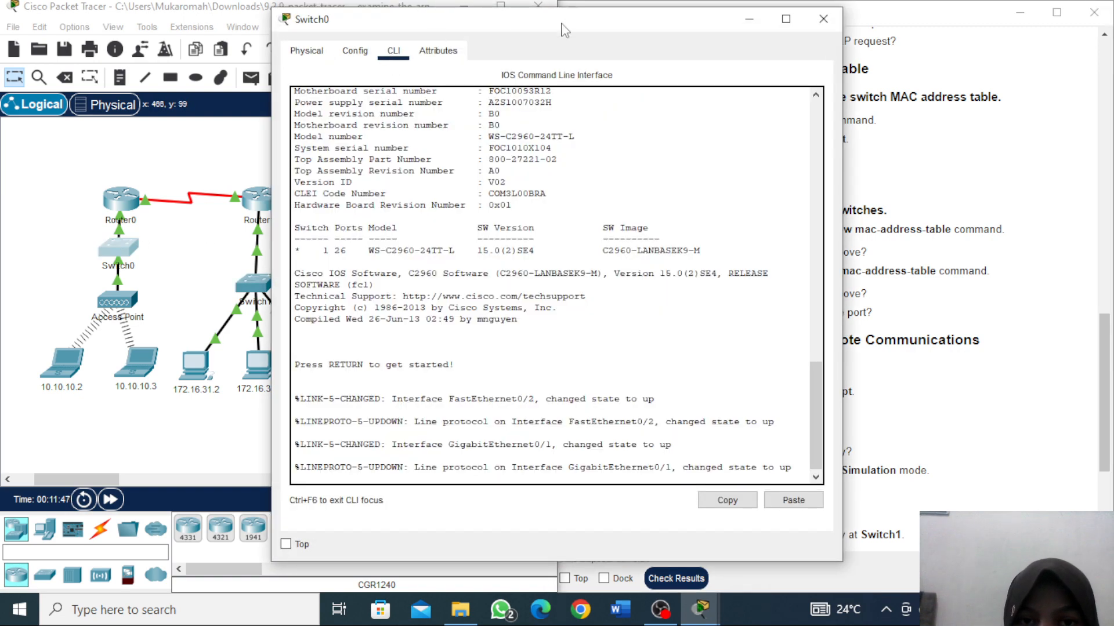
pyautogui.moveTo(561, 23); pyautogui.dragTo(291, 16)
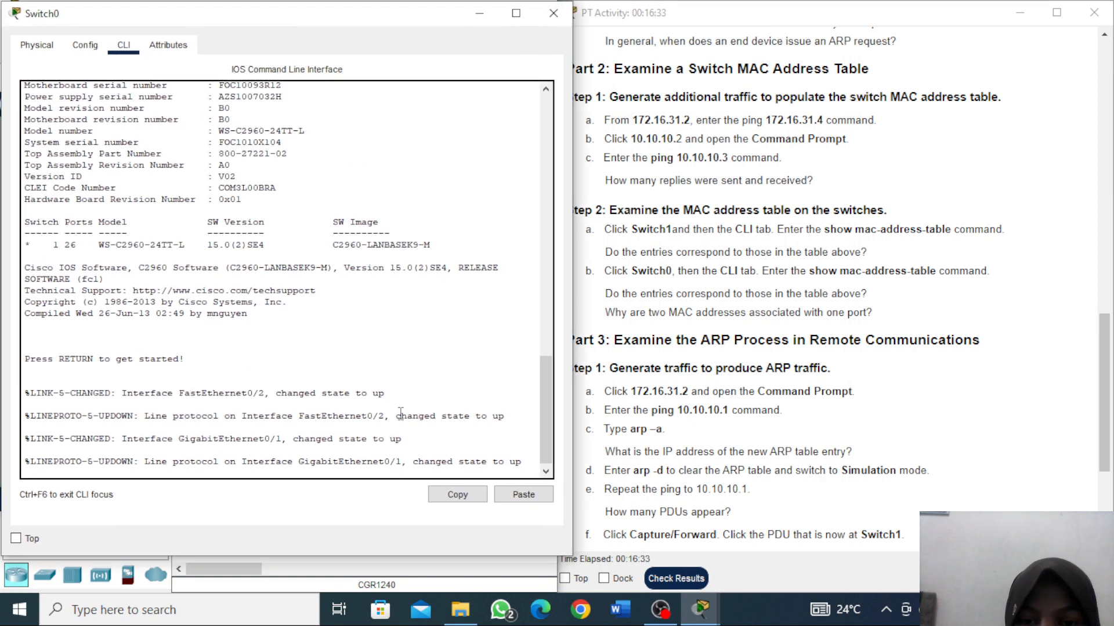
pyautogui.press('Return')
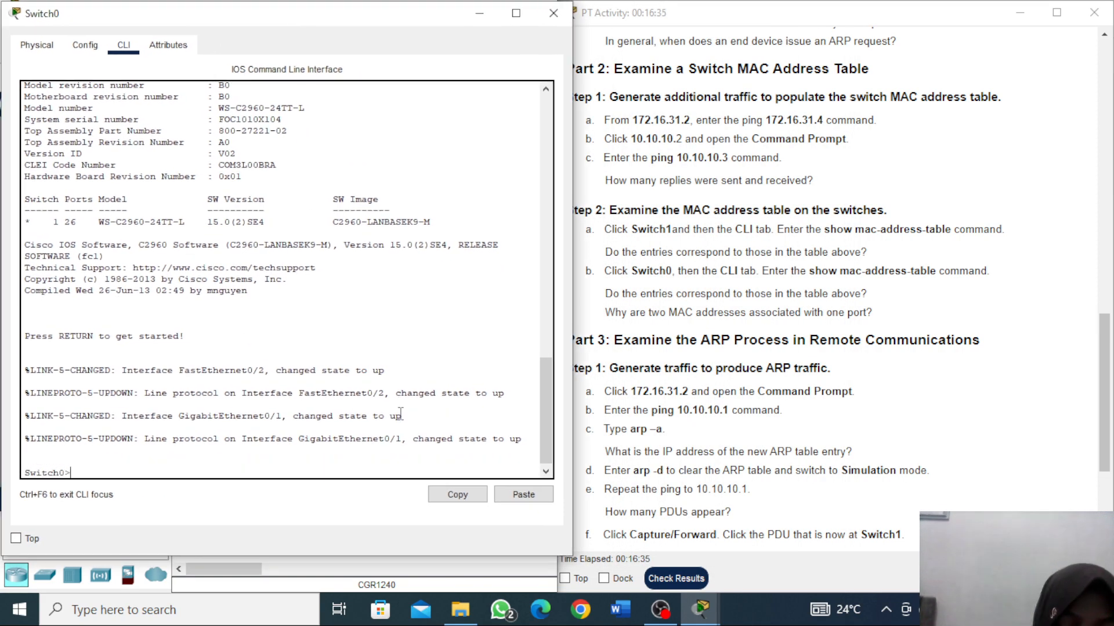
pyautogui.write('show')
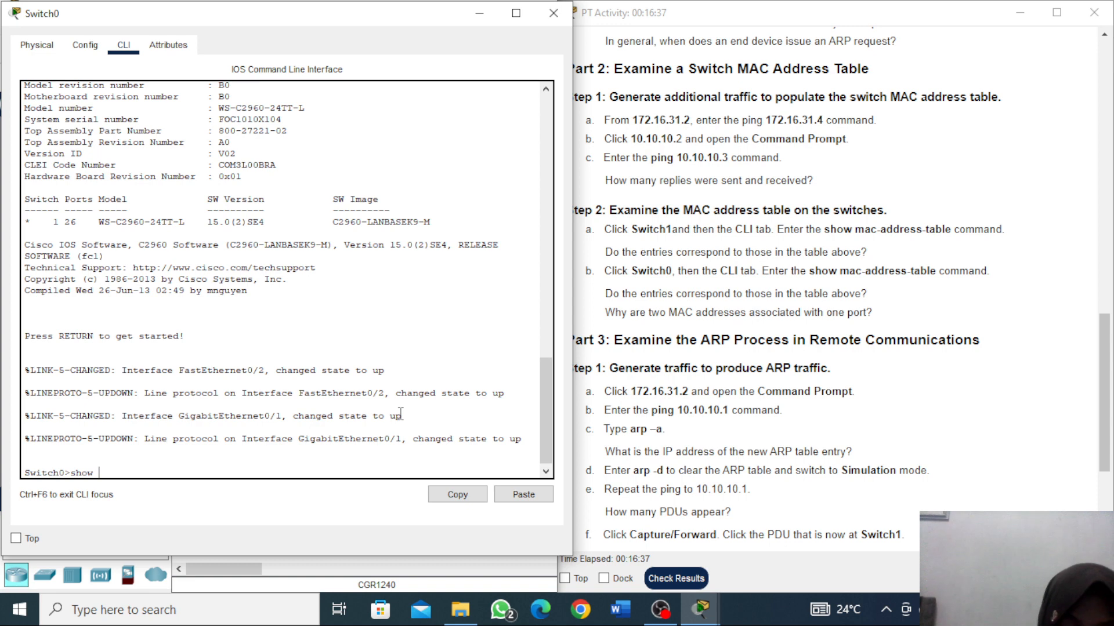
pyautogui.write(' mac-')
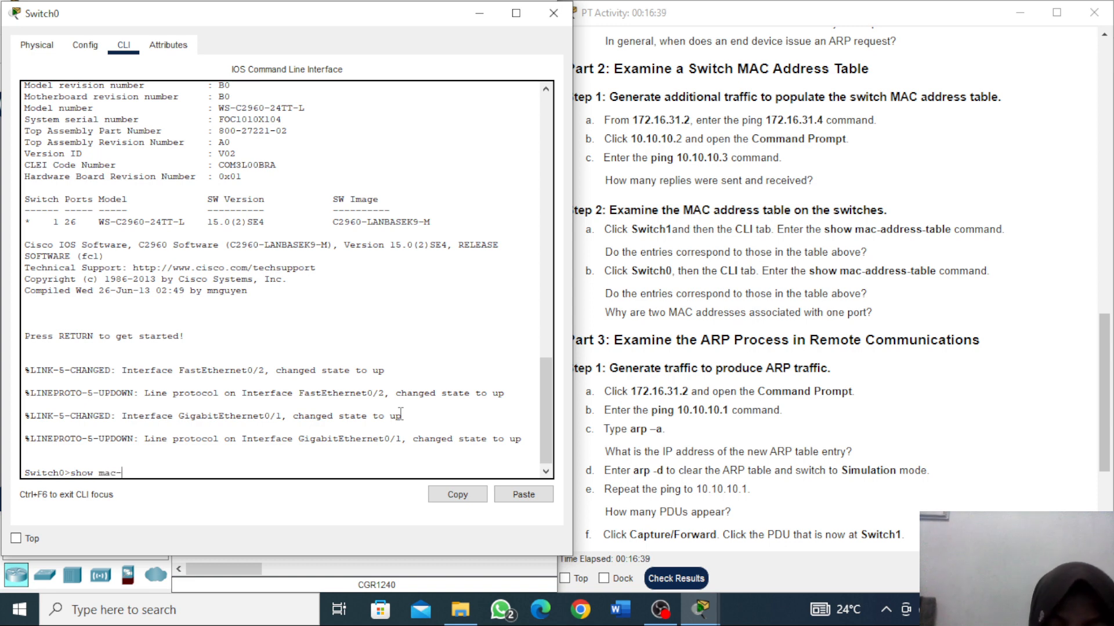
pyautogui.write('address-')
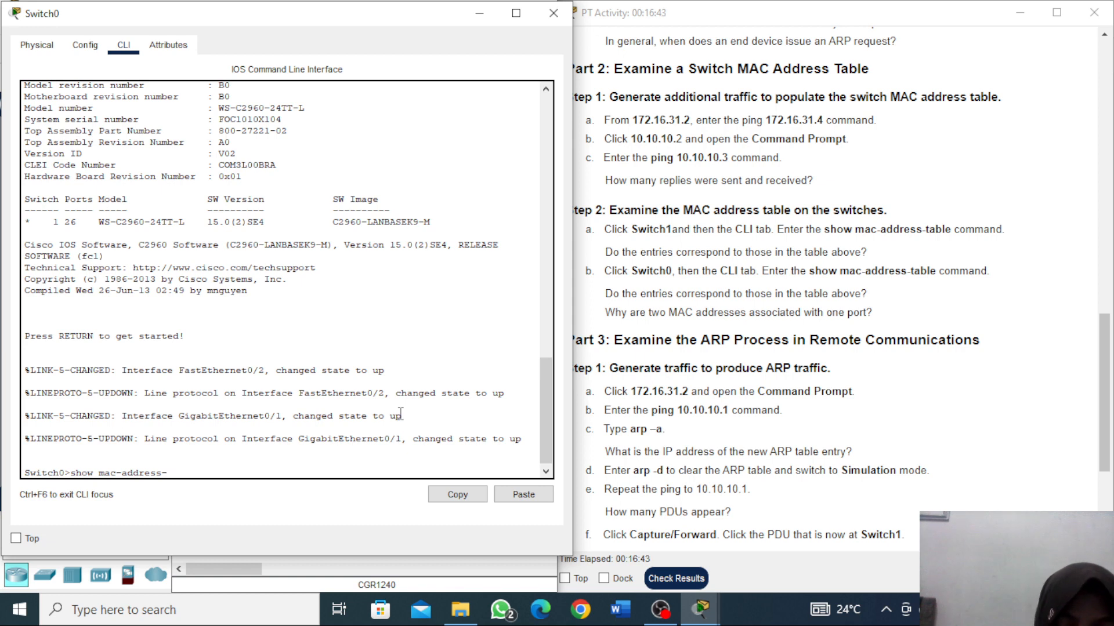
pyautogui.write('tabl')
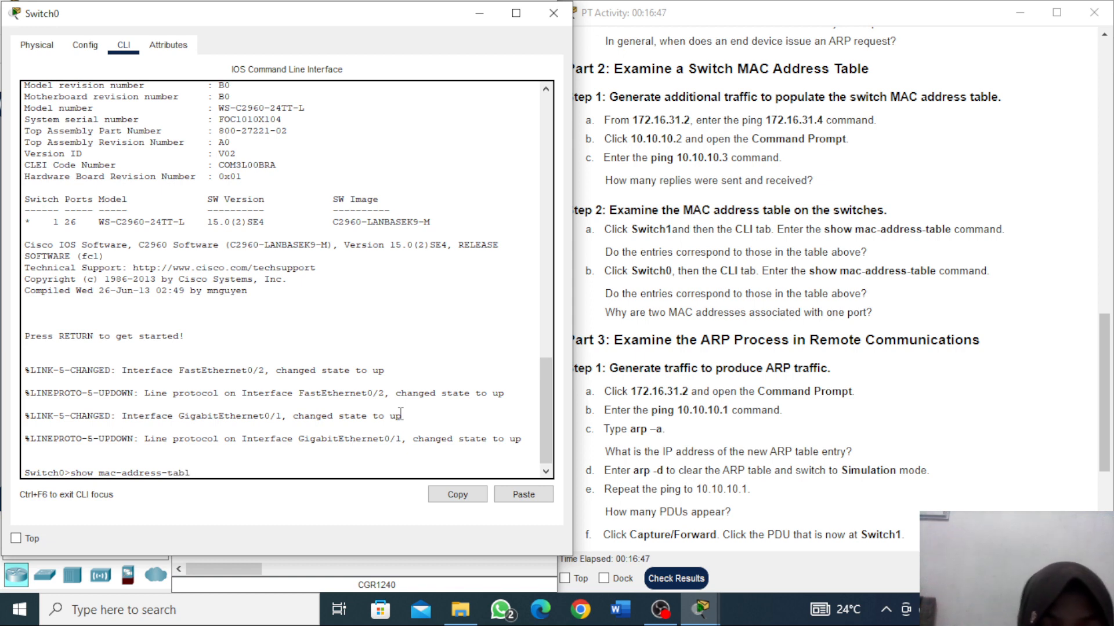
pyautogui.write('e')
pyautogui.press('Return')
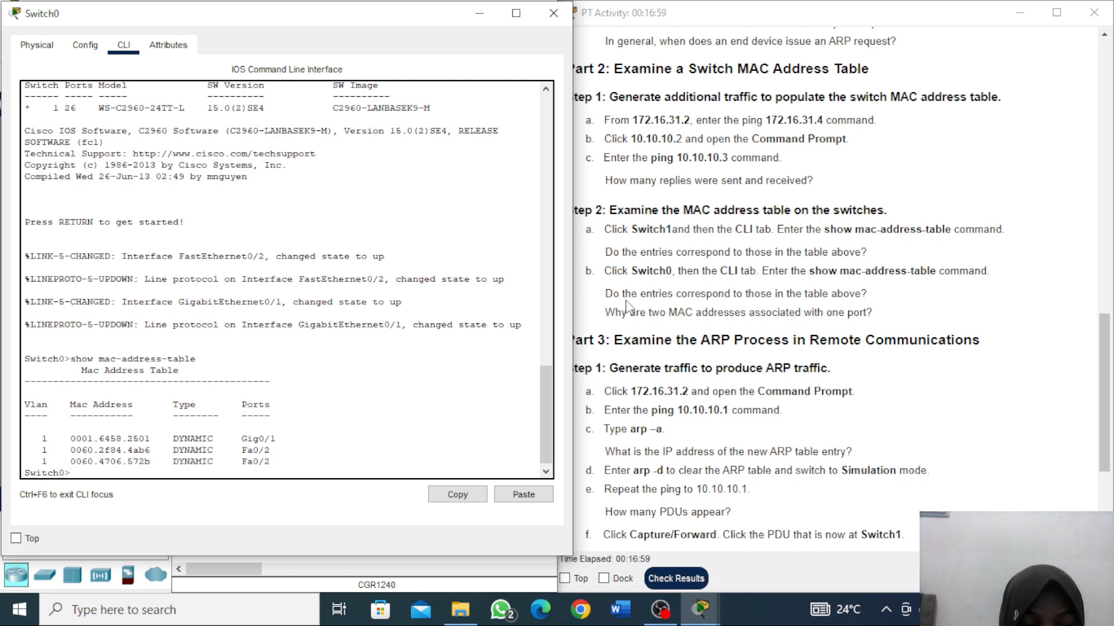
# Step: Compare Switch0's MAC address entries and ports with the Addressing Table, and review the Part 2 Step 2 questions
pyautogui.moveTo(1107, 364); pyautogui.dragTo(1100, 61)
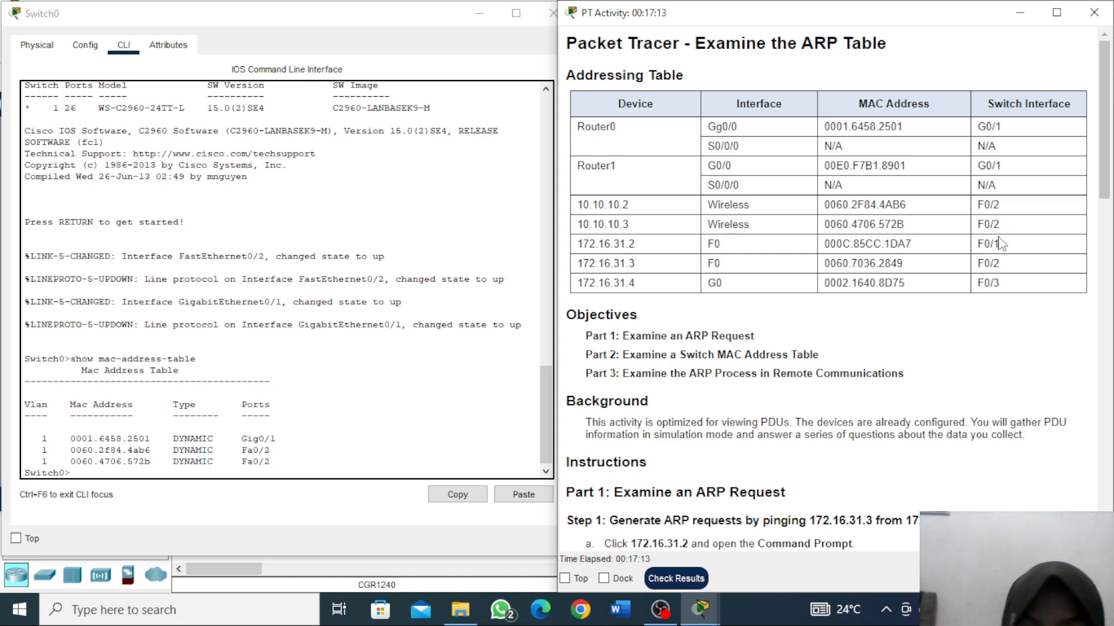
pyautogui.scroll(-5, 1108, 382)
pyautogui.scroll(-10, 1107, 383)
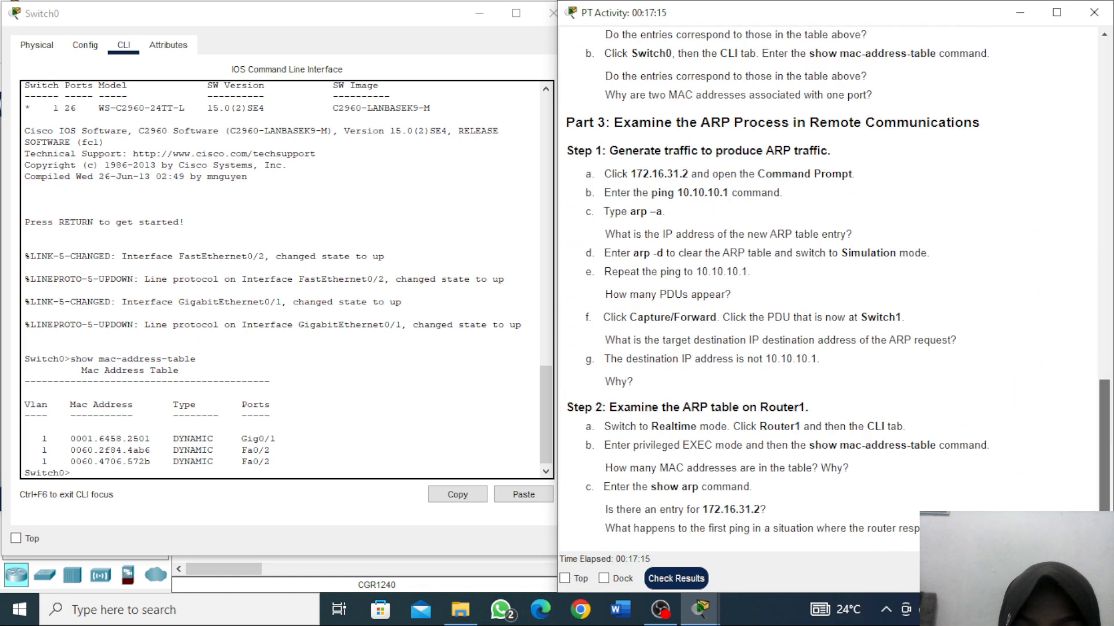
pyautogui.scroll(10, 835, 290)
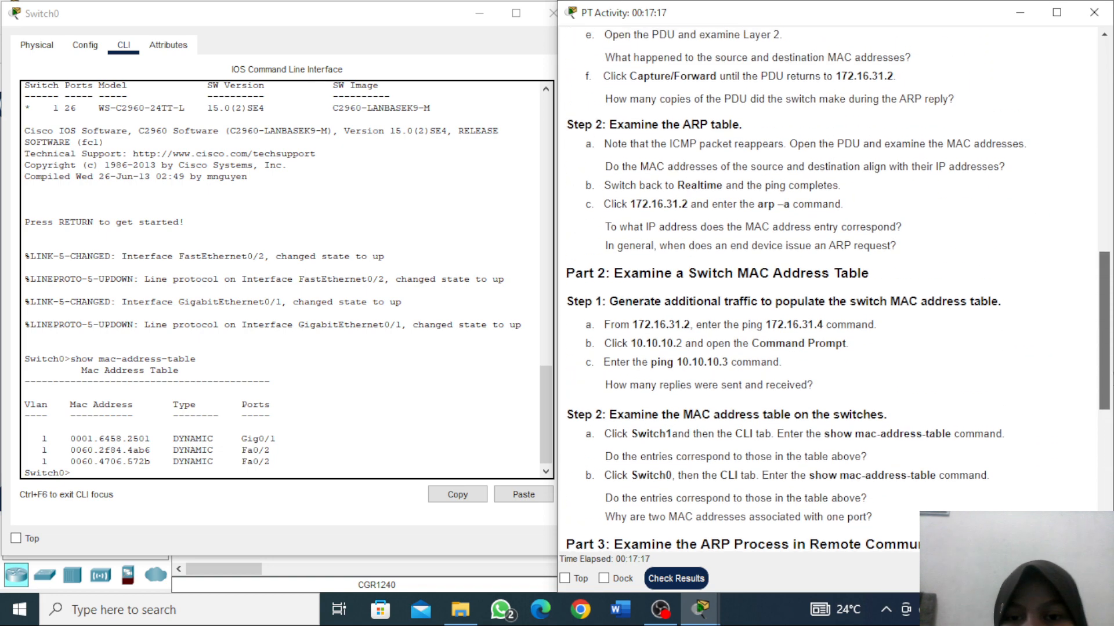
pyautogui.moveTo(1104, 282); pyautogui.dragTo(1104, 278)
pyautogui.moveTo(1104, 332); pyautogui.dragTo(986, 435)
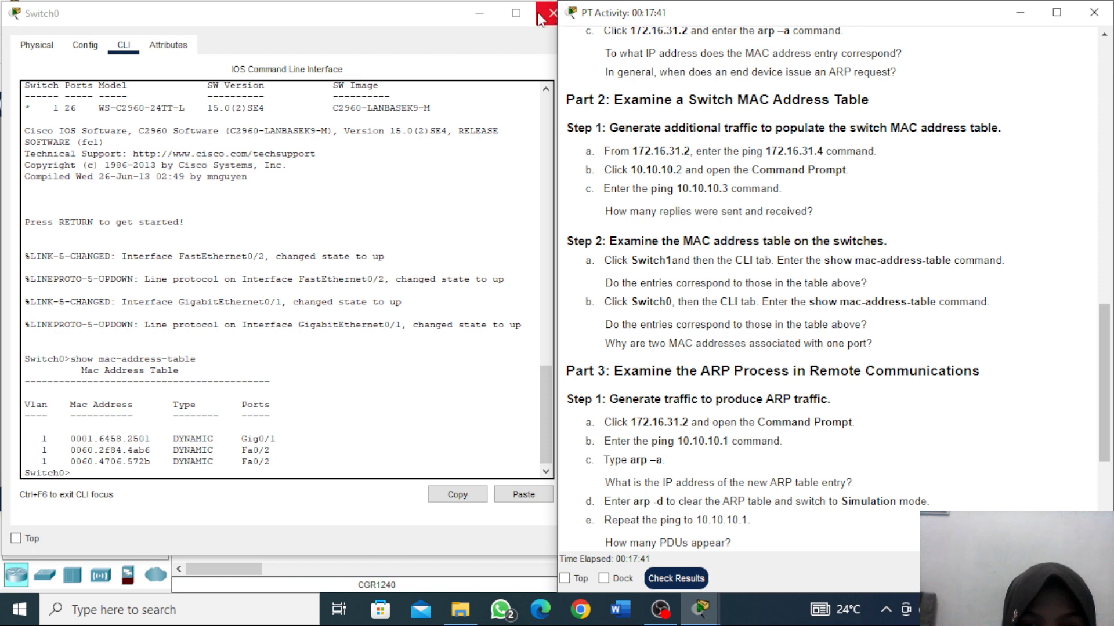
pyautogui.click(396, 303)
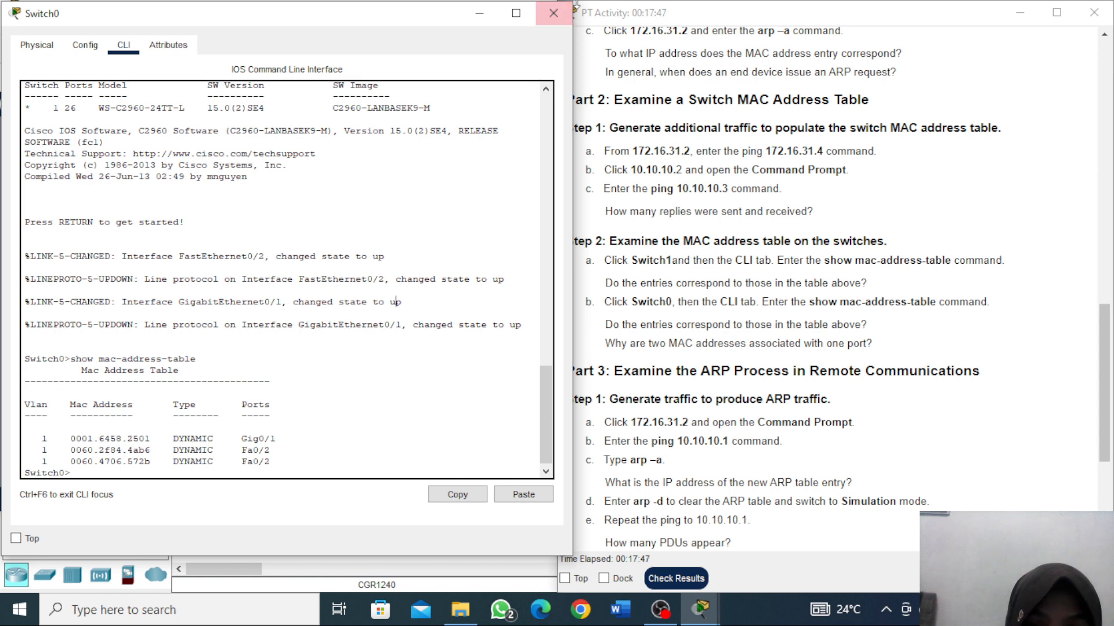
# Step: Close Switch0's window, go to Part 3 Step 1 of the instructions and open the Command Prompt of 172.16.31.2 beside them
pyautogui.click(556, 11)
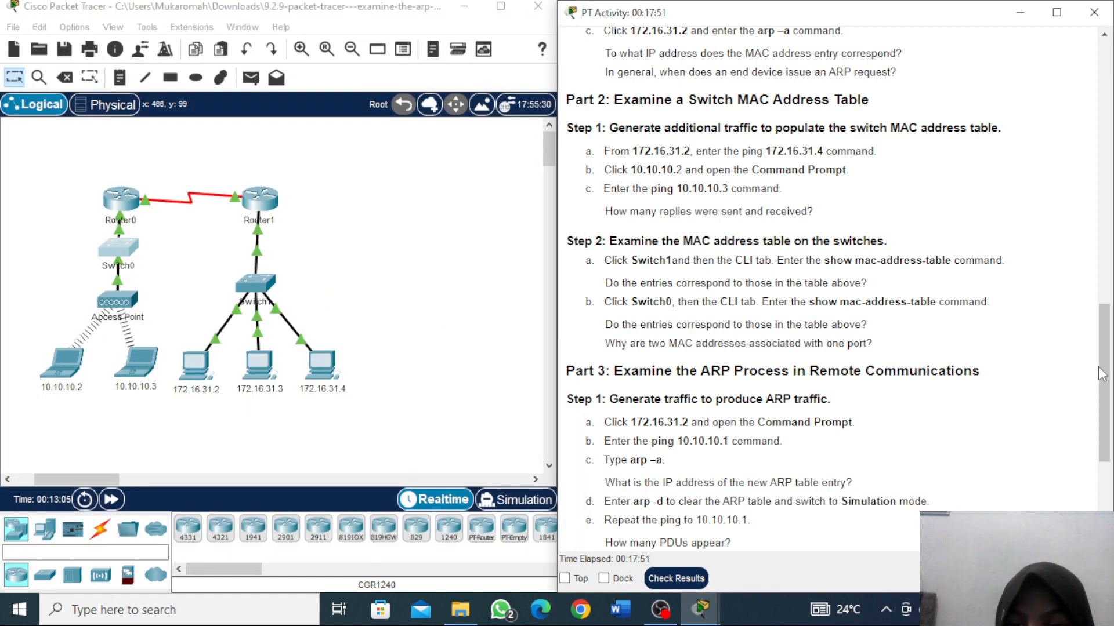
pyautogui.moveTo(1108, 355); pyautogui.dragTo(1111, 435)
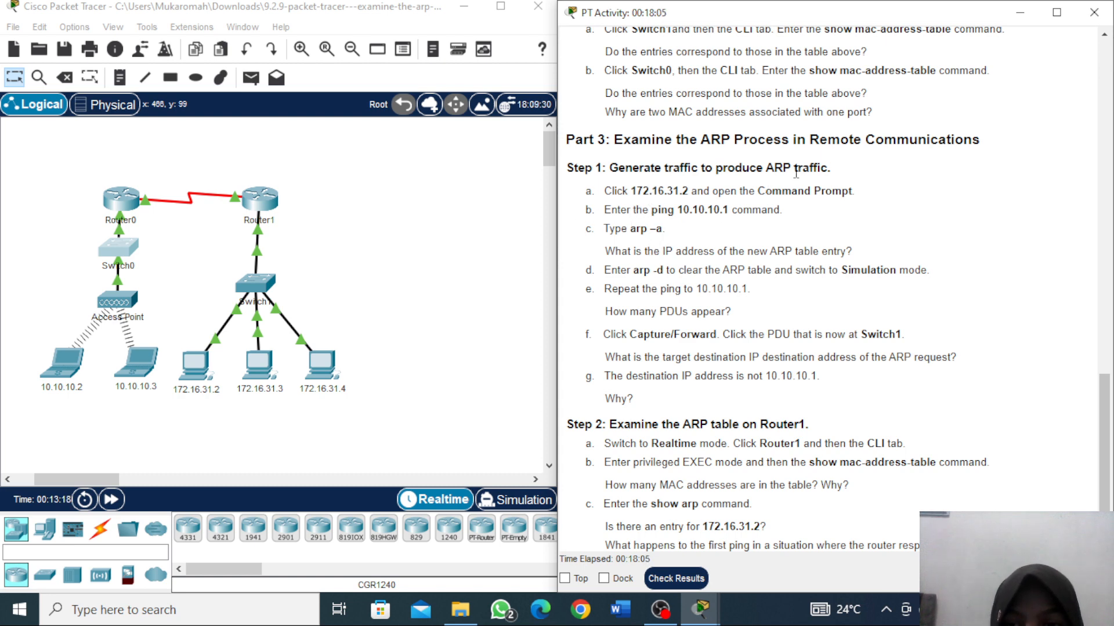
pyautogui.click(395, 286)
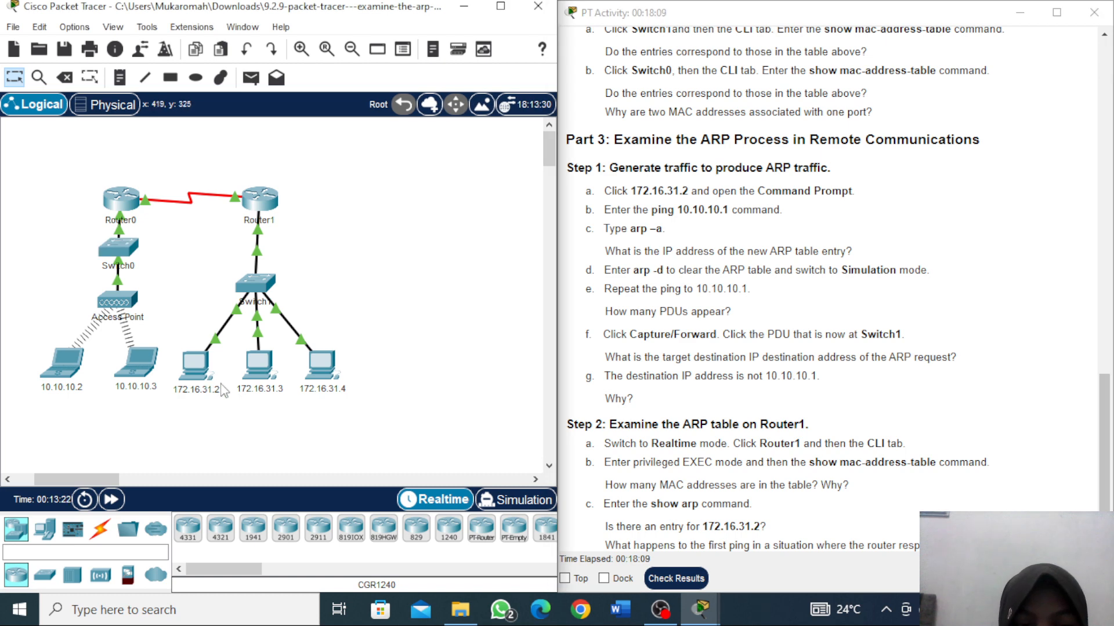
pyautogui.click(200, 370)
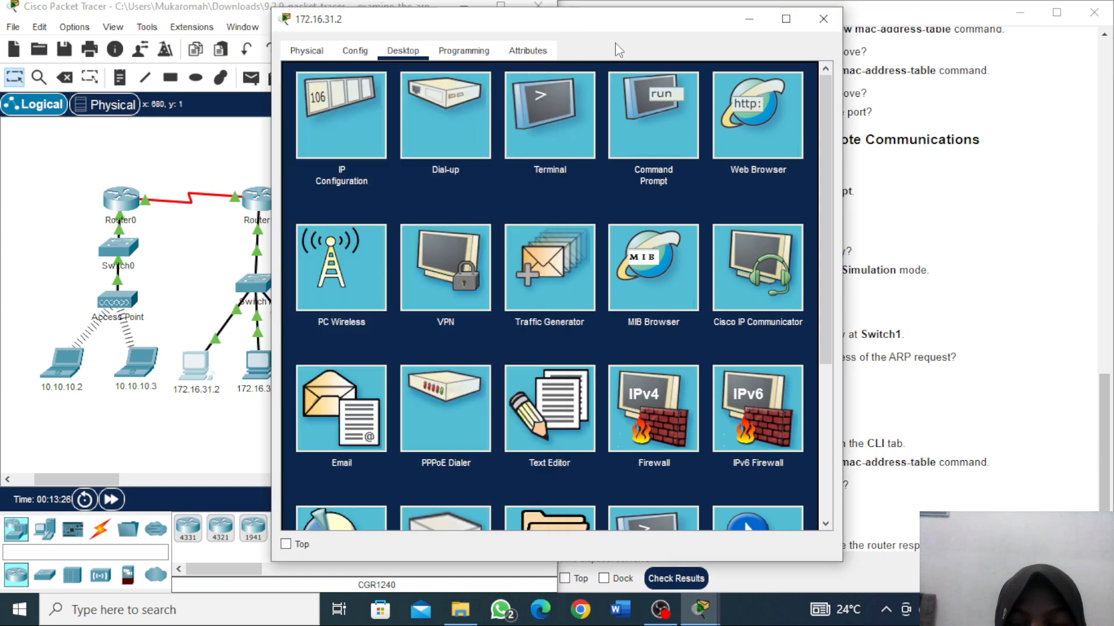
pyautogui.click(631, 96)
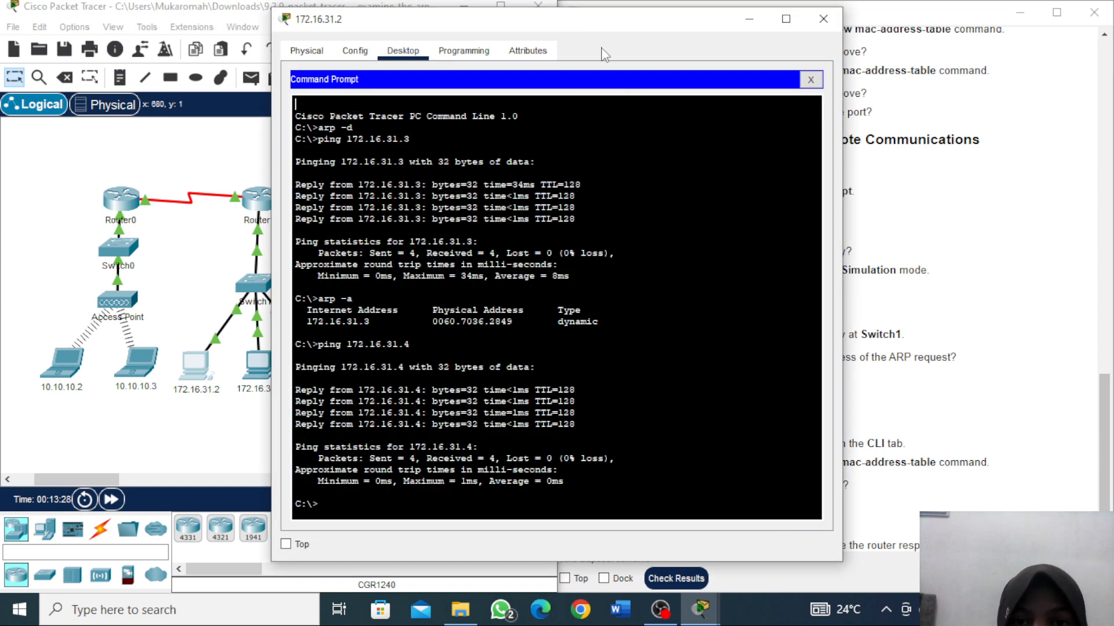
pyautogui.moveTo(620, 24); pyautogui.dragTo(374, 18)
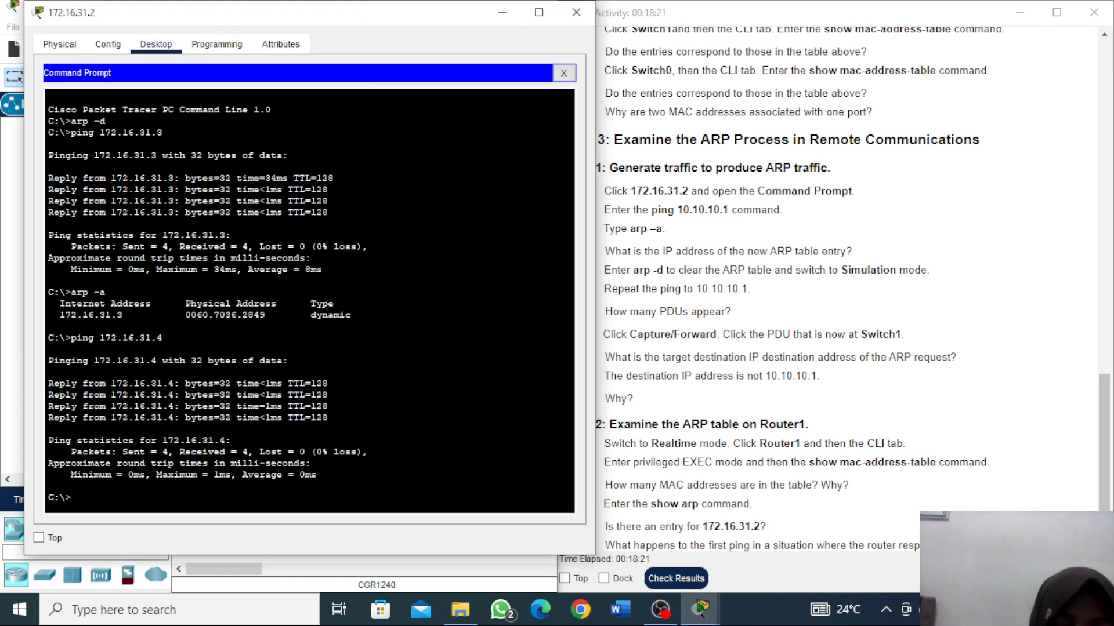
# Step: Ping 10.10.10.1 from the 172.16.31.2 Command Prompt
pyautogui.write('ing 1')
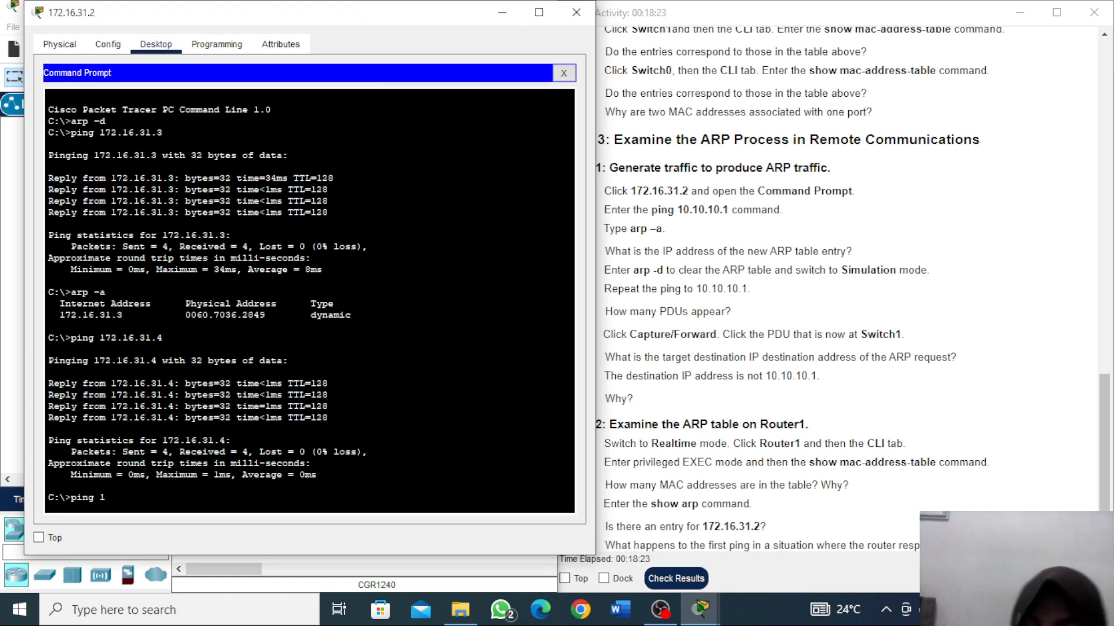
pyautogui.write('010')
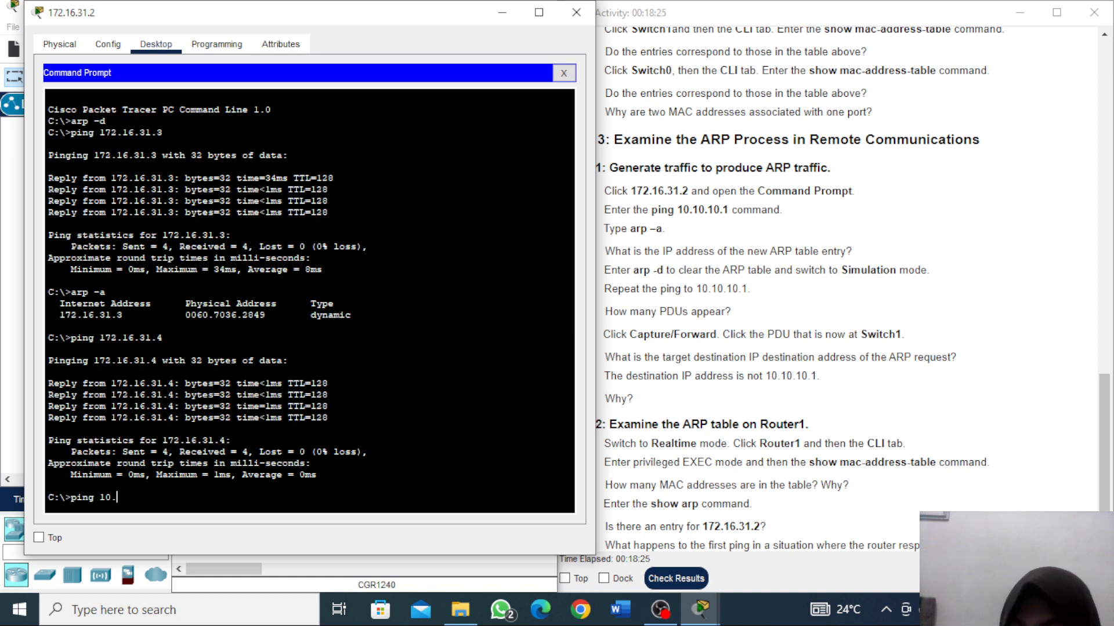
pyautogui.write('10.10.')
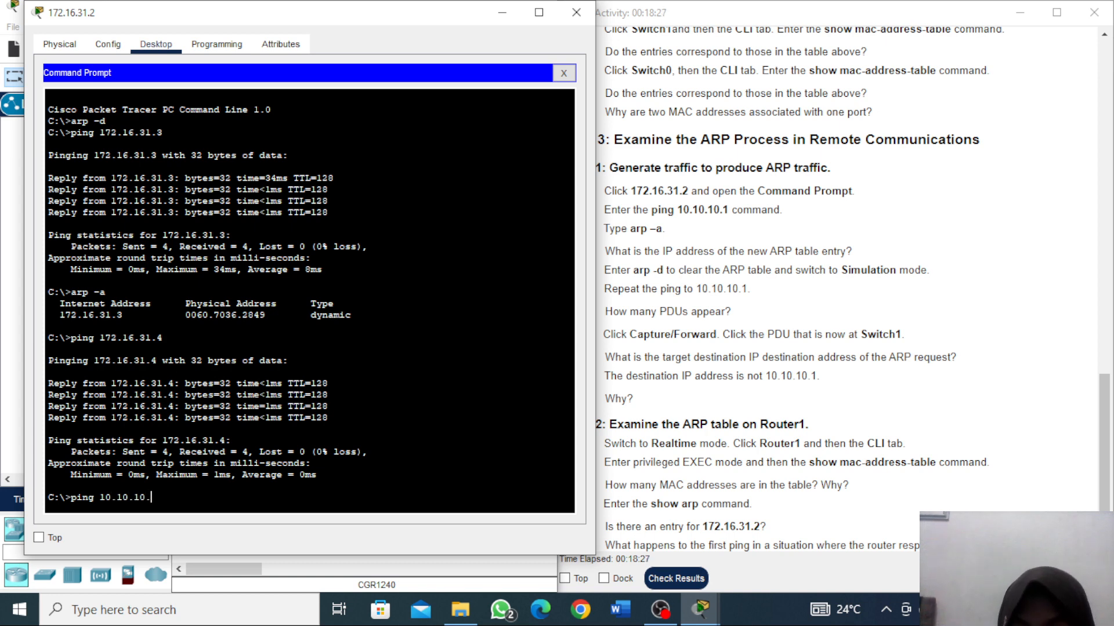
pyautogui.write('1')
pyautogui.press('Return')
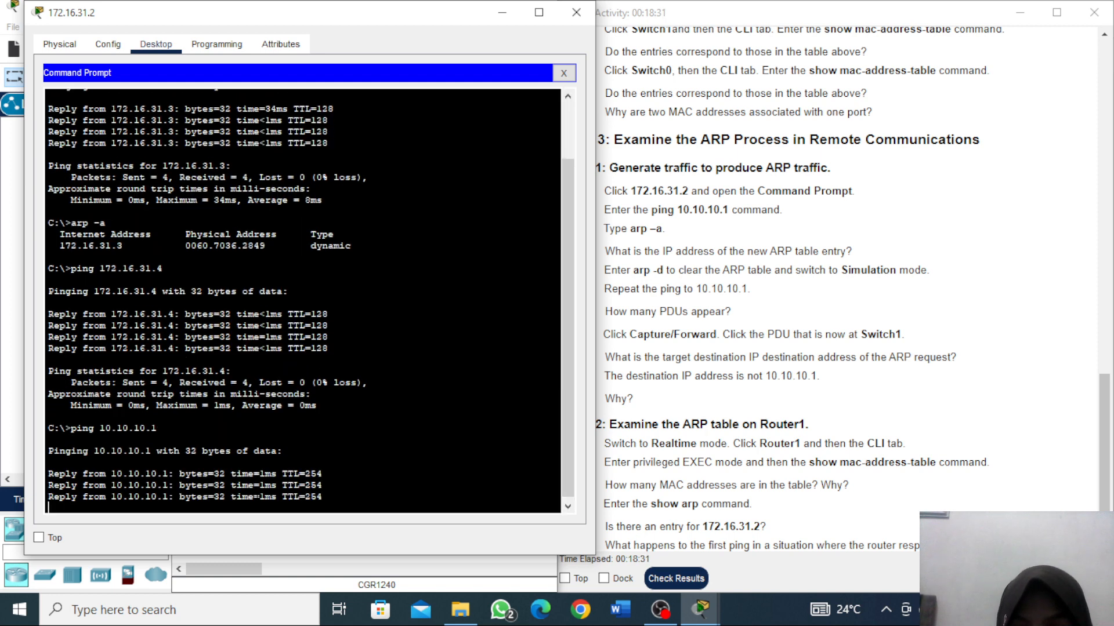
# Step: Check the next Part 3 Step 1 instruction and run arp -a on 172.16.31.2 to list its ARP entries
pyautogui.click(644, 376)
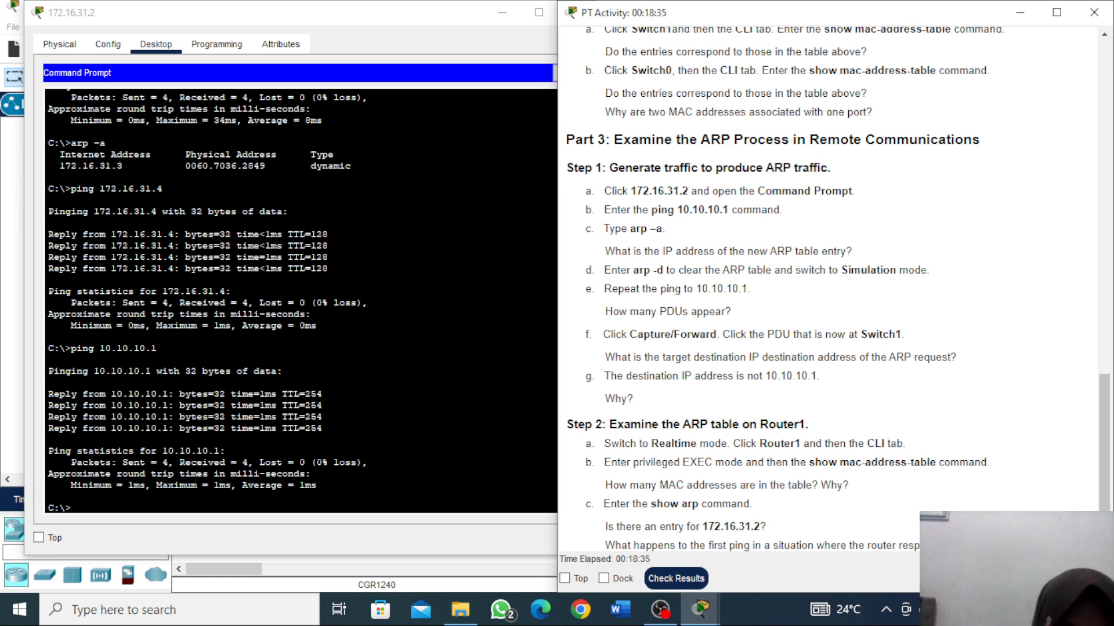
pyautogui.scroll(-1, 837, 290)
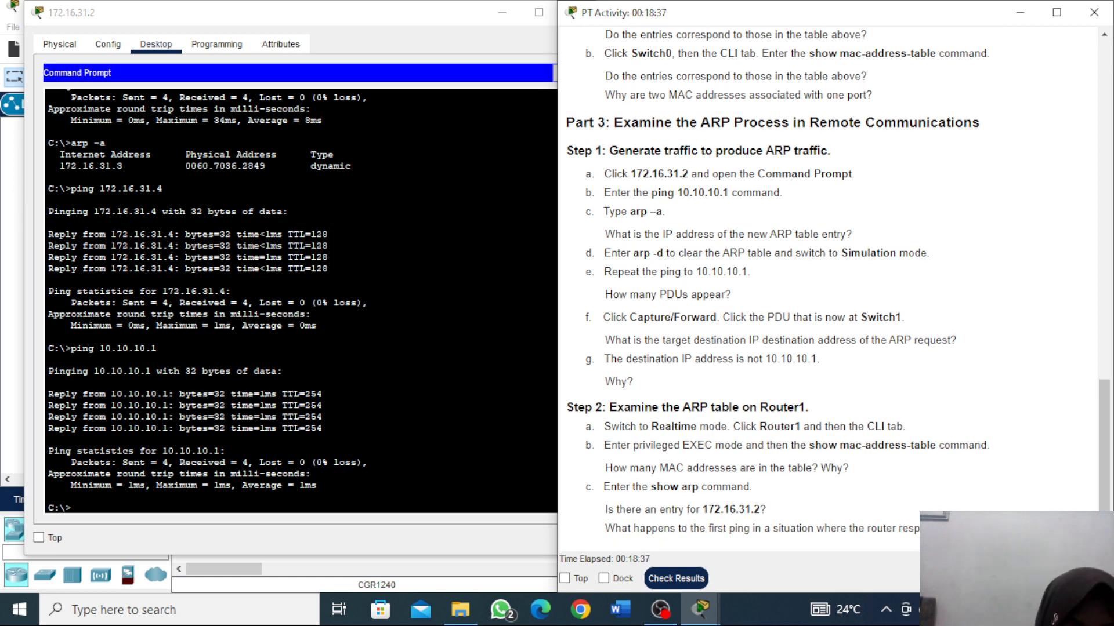
pyautogui.click(49, 496)
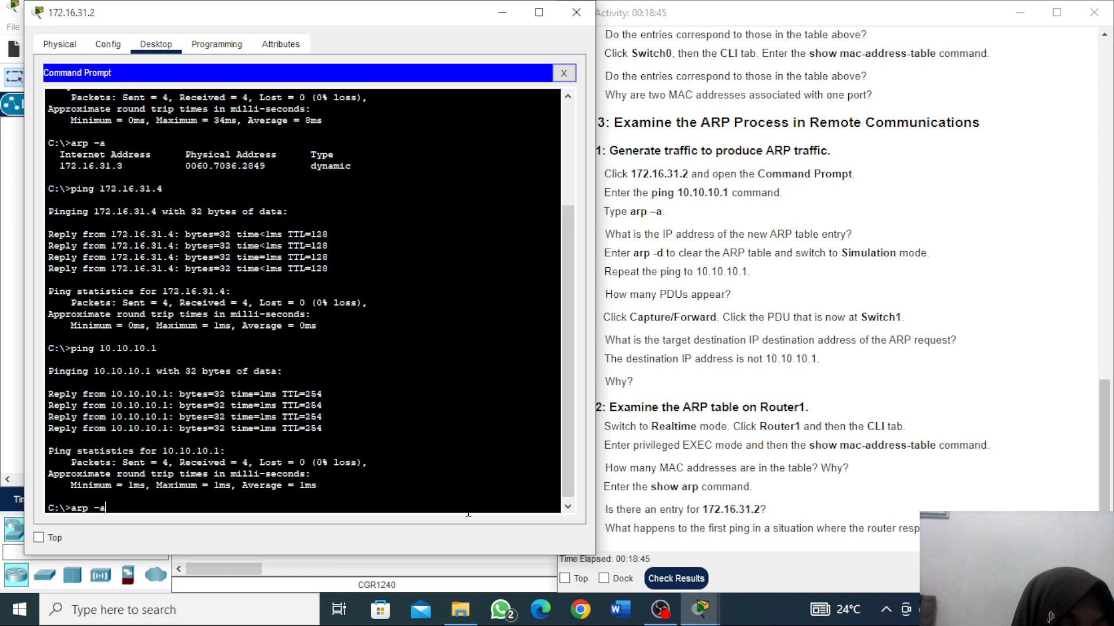
pyautogui.press('Return')
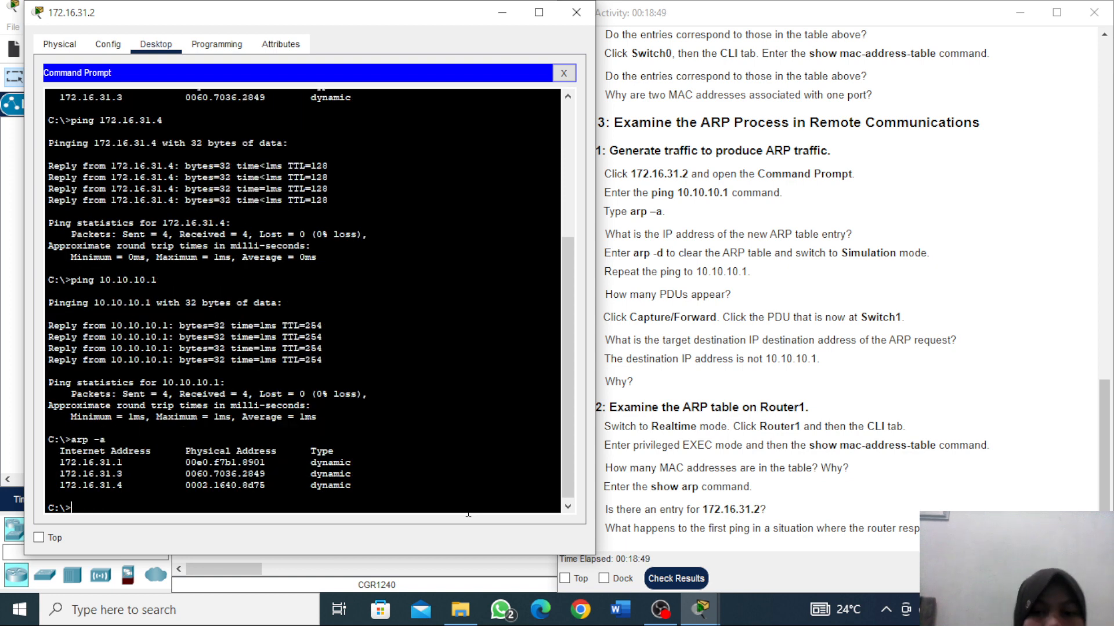
# Step: Clear the ARP table of 172.16.31.2 with arp -d, close its window and switch the network to Simulation mode
pyautogui.click(767, 342)
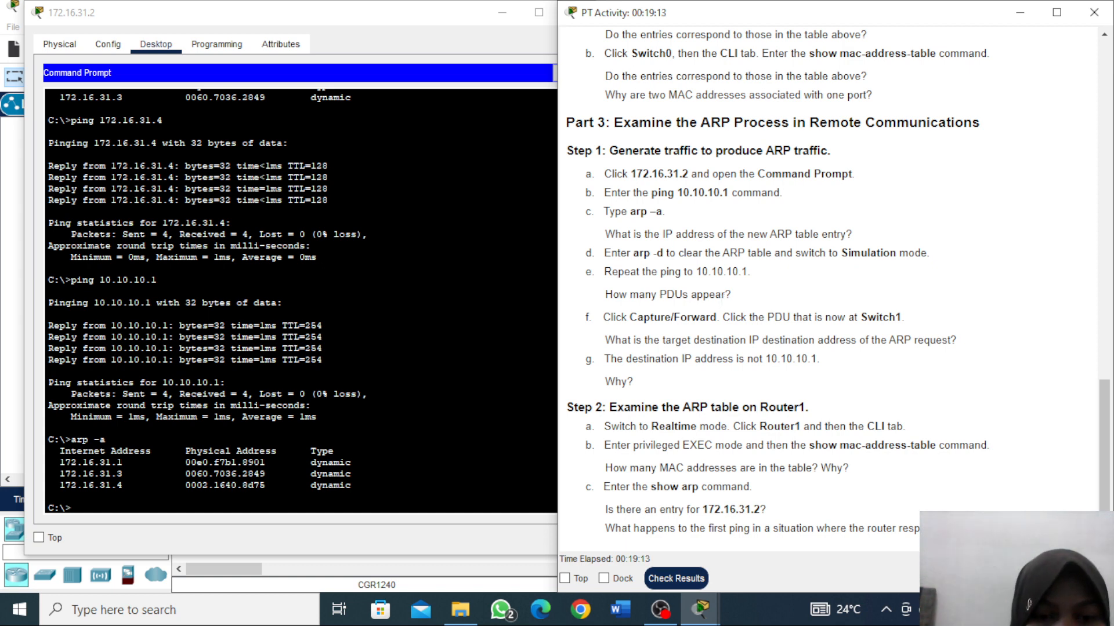
pyautogui.click(49, 496)
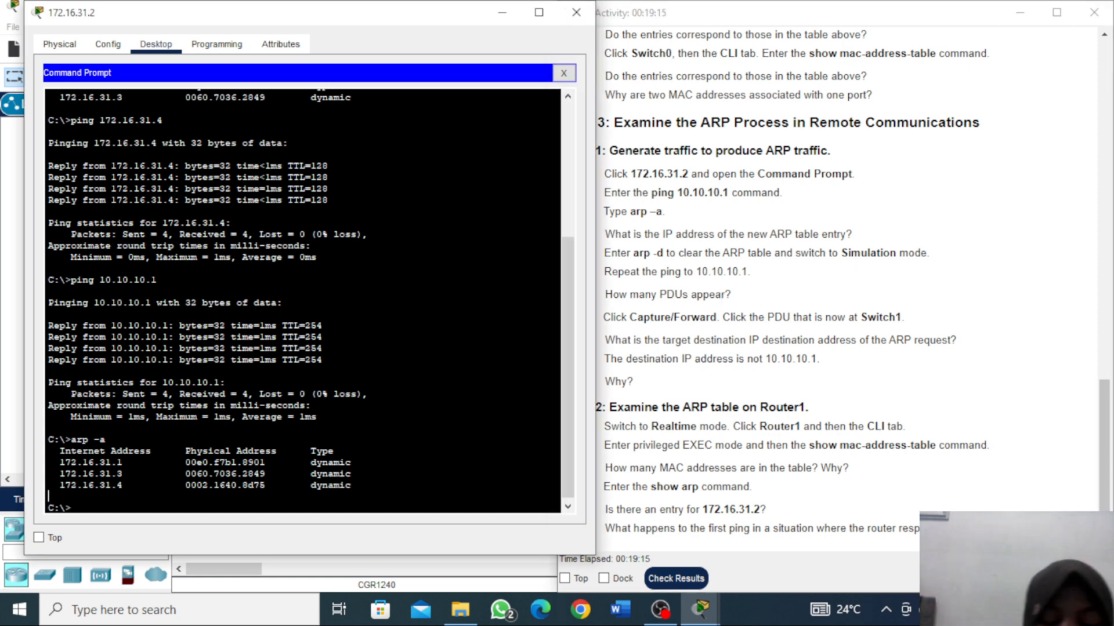
pyautogui.write('arp -')
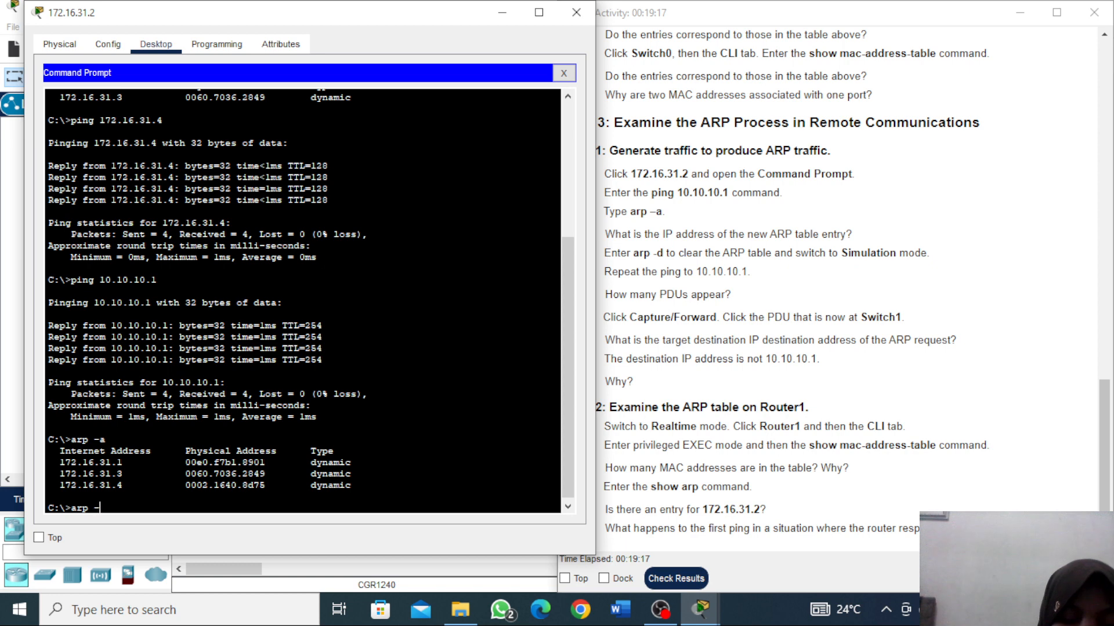
pyautogui.write('d')
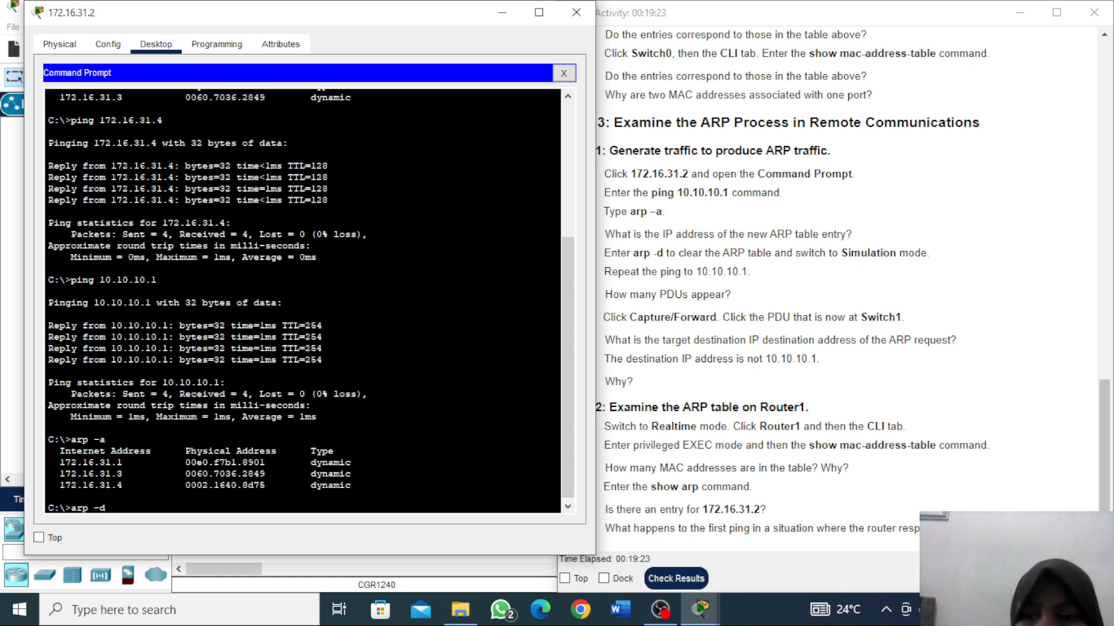
pyautogui.press('Return')
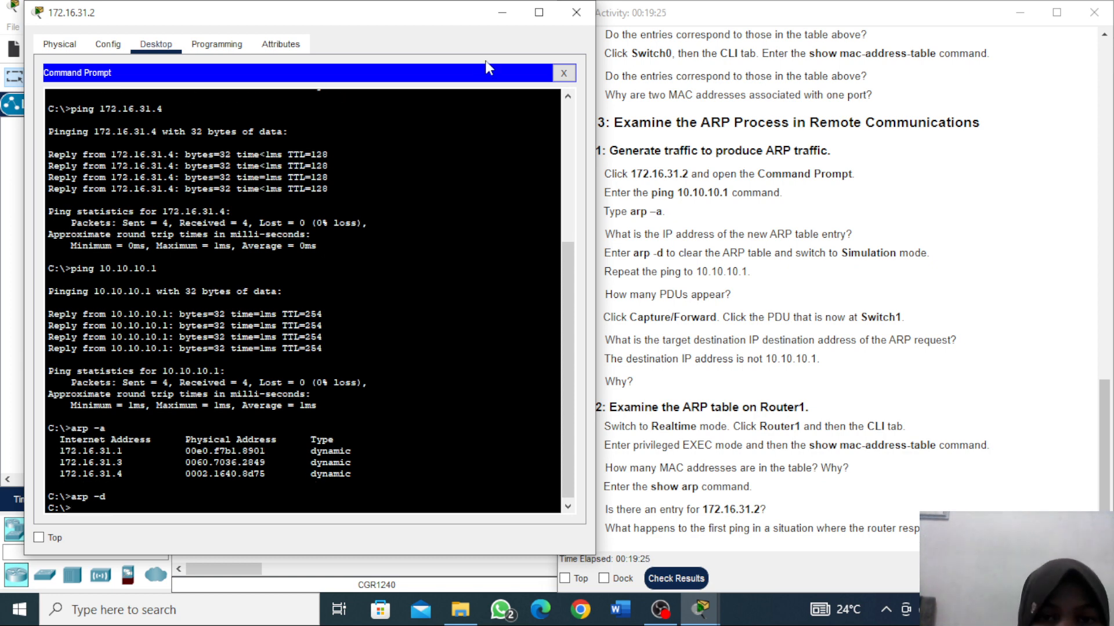
pyautogui.click(567, 14)
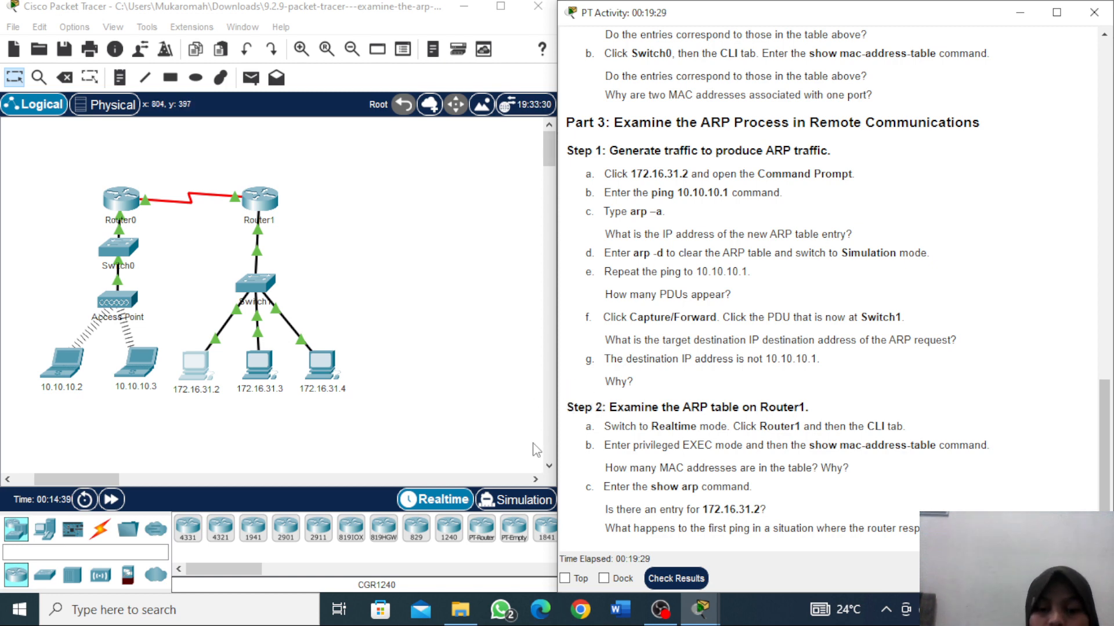
pyautogui.click(514, 515)
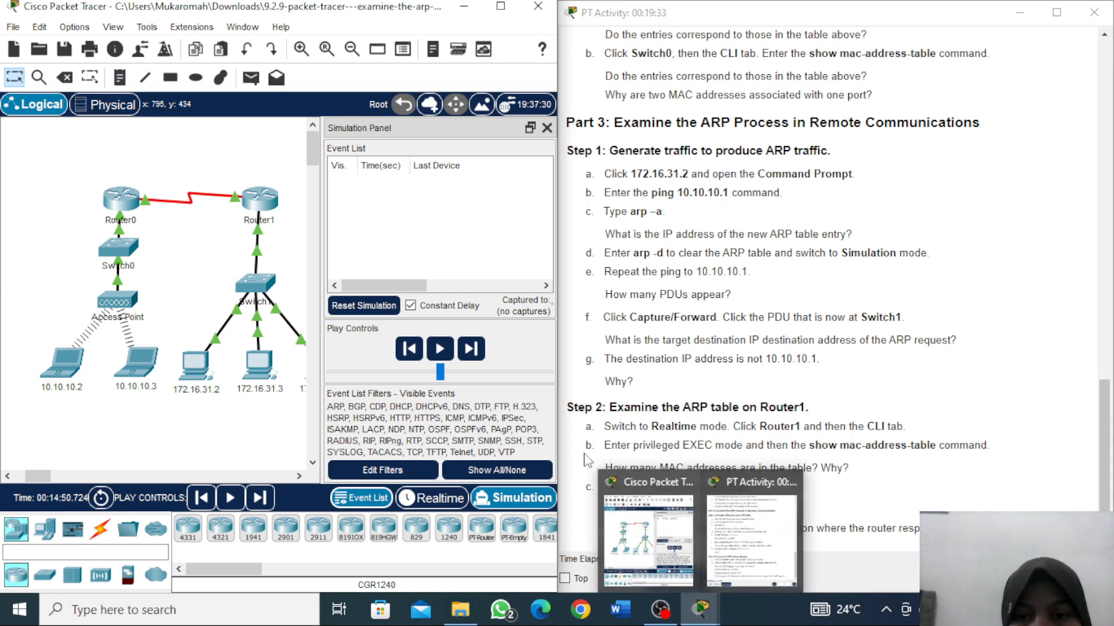
# Step: Reopen the Command Prompt of 172.16.31.2, repeat the ping to 10.10.10.1 and minimize the device window
pyautogui.click(203, 376)
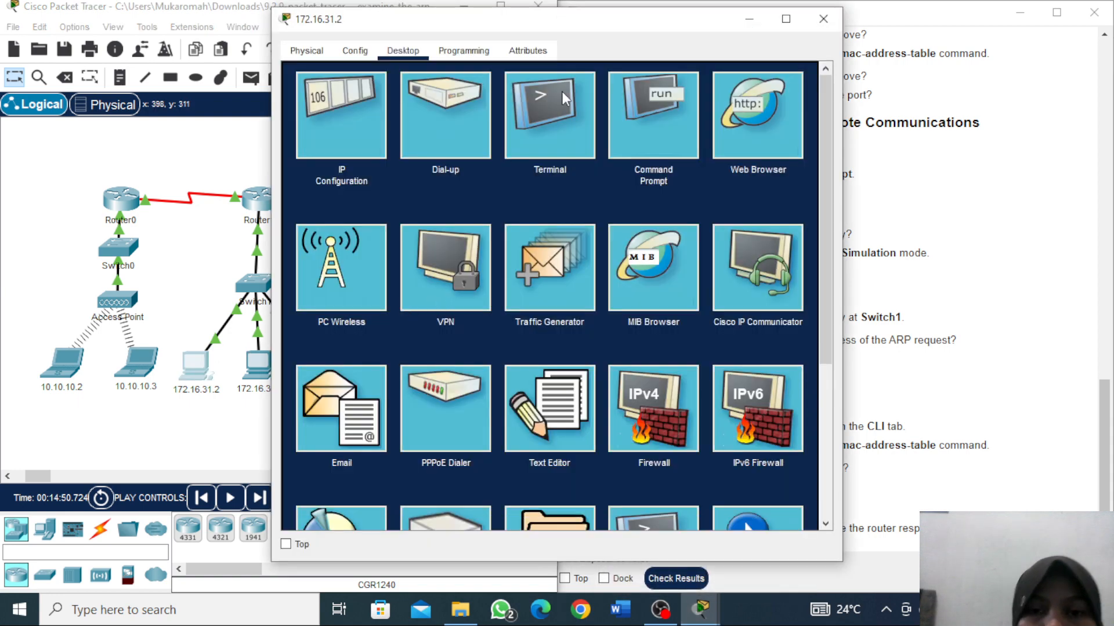
pyautogui.click(626, 110)
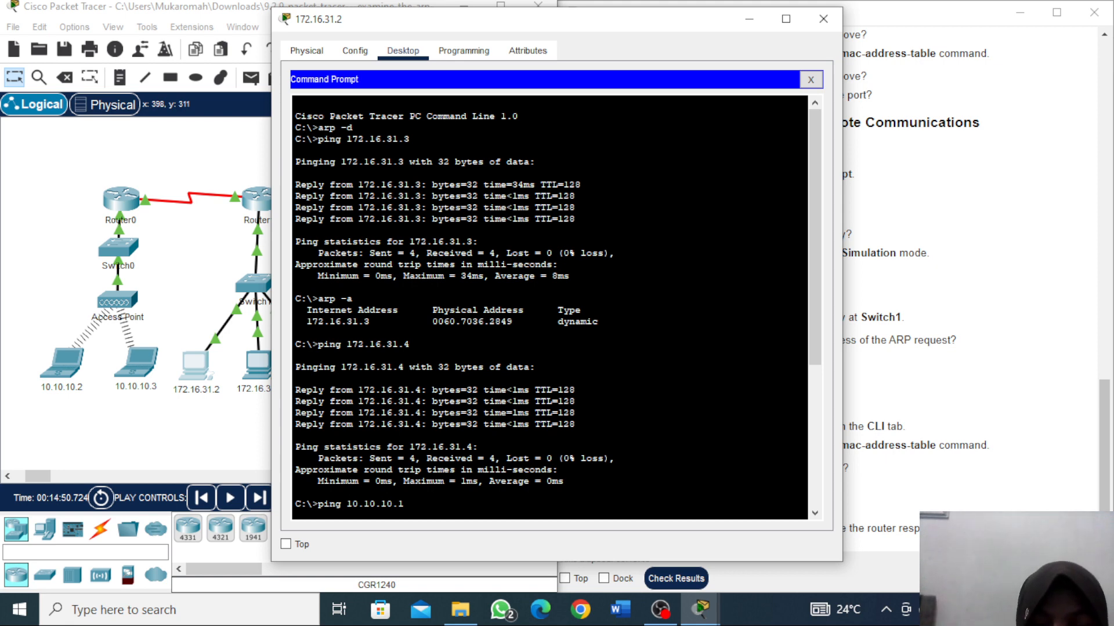
pyautogui.press('Up')
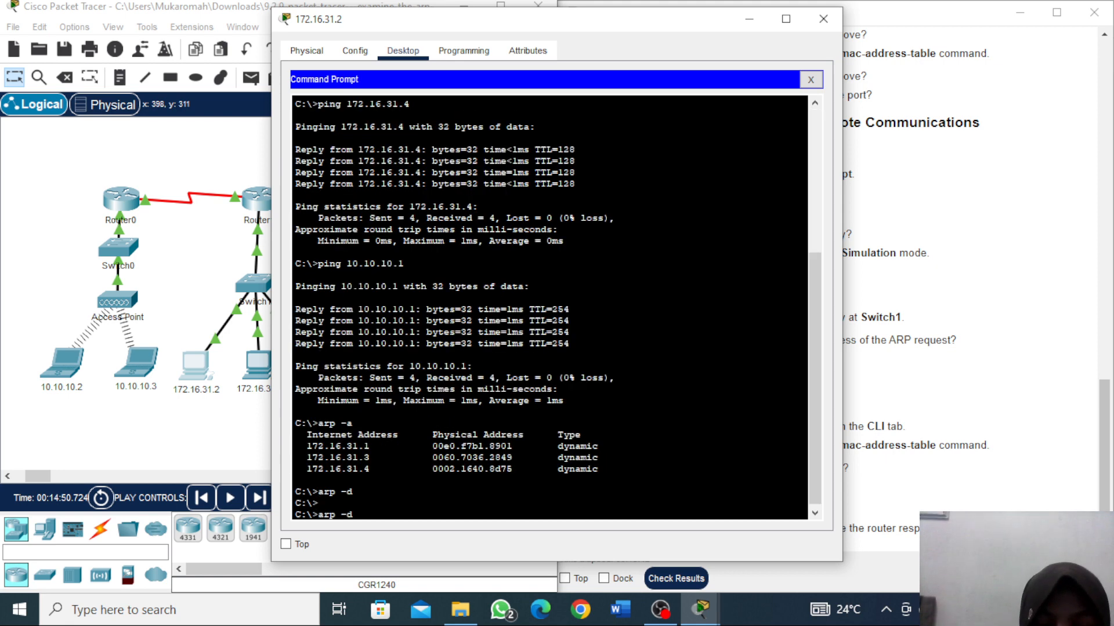
pyautogui.press('Up')
pyautogui.press('Return')
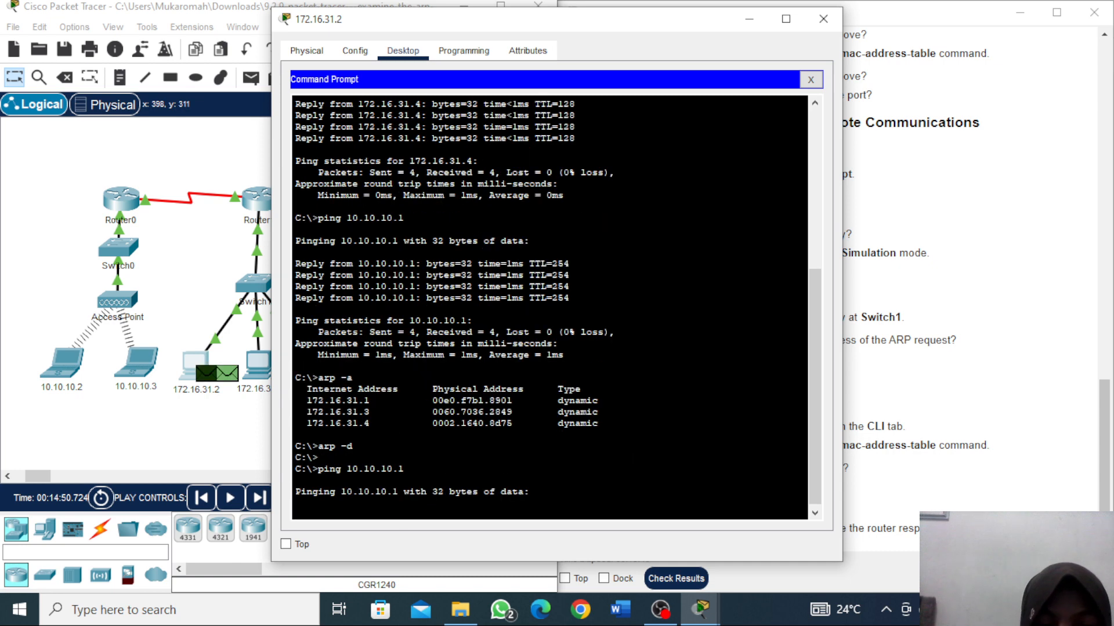
pyautogui.click(761, 22)
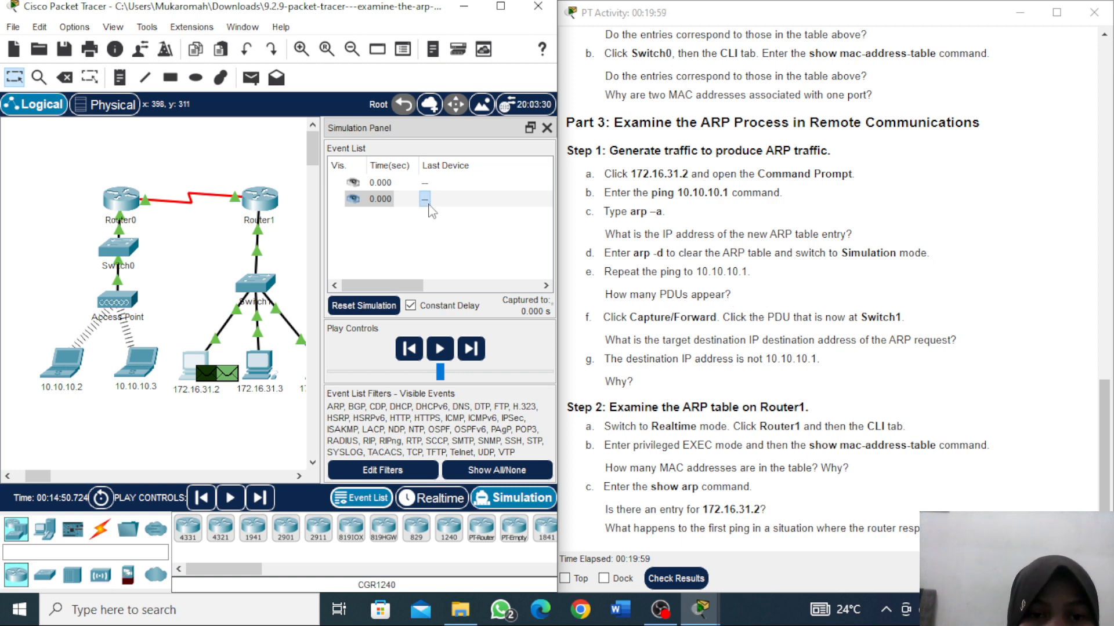
# Step: Examine the PDU information of the first simulation event at 172.16.31.2, close it and check the instruction questions
pyautogui.click(389, 189)
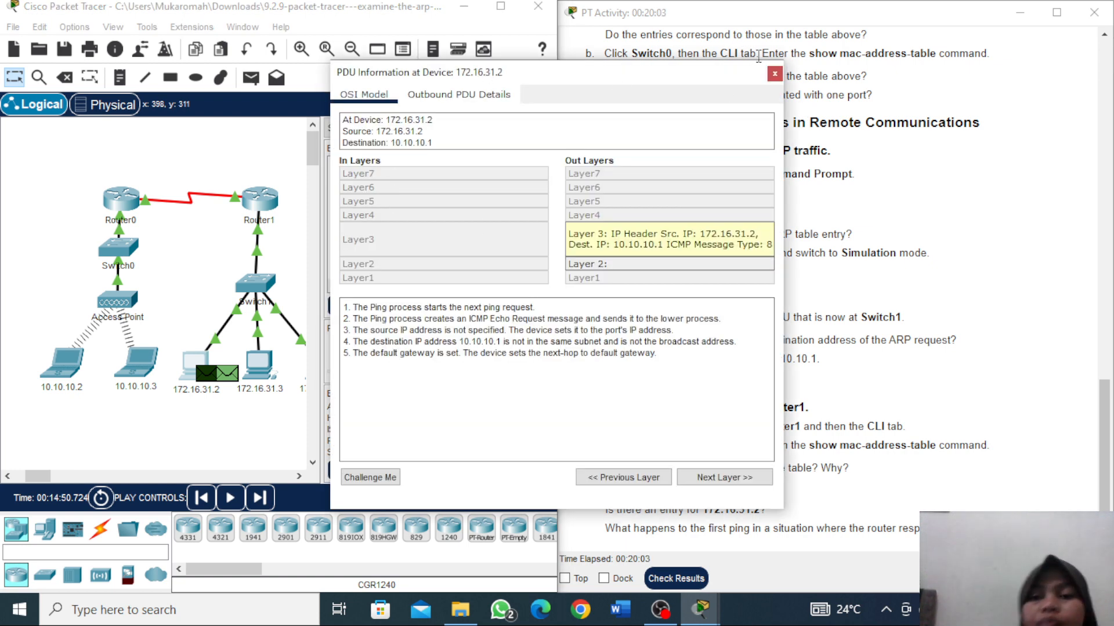
pyautogui.click(774, 74)
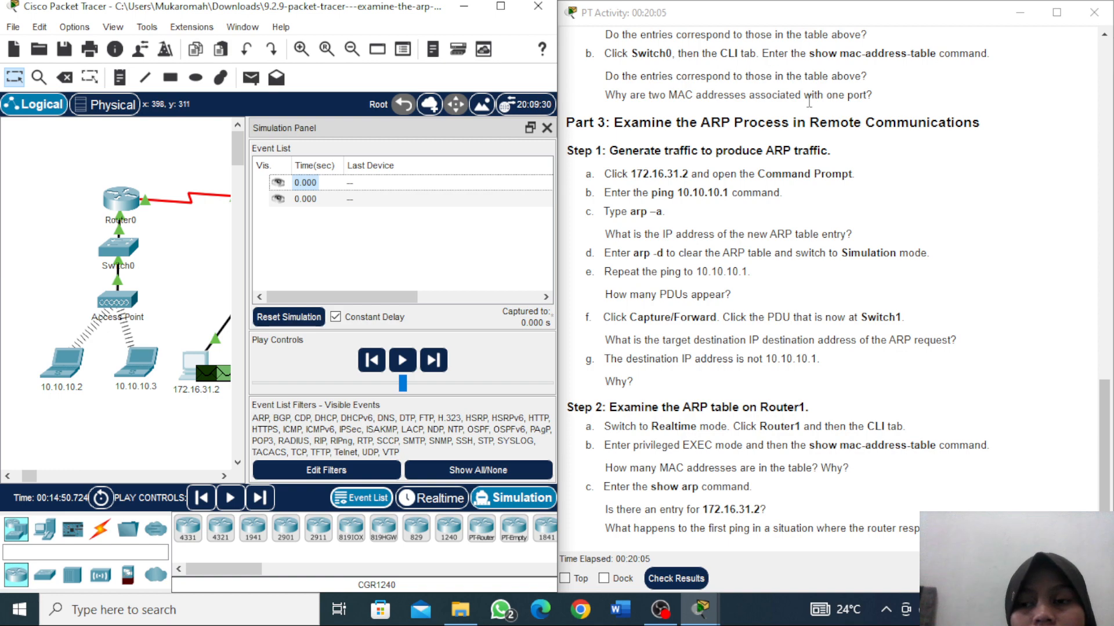
pyautogui.moveTo(1106, 435)
pyautogui.mouseDown()
pyautogui.moveTo(1112, 242)
pyautogui.moveTo(1111, 442)
pyautogui.mouseUp()
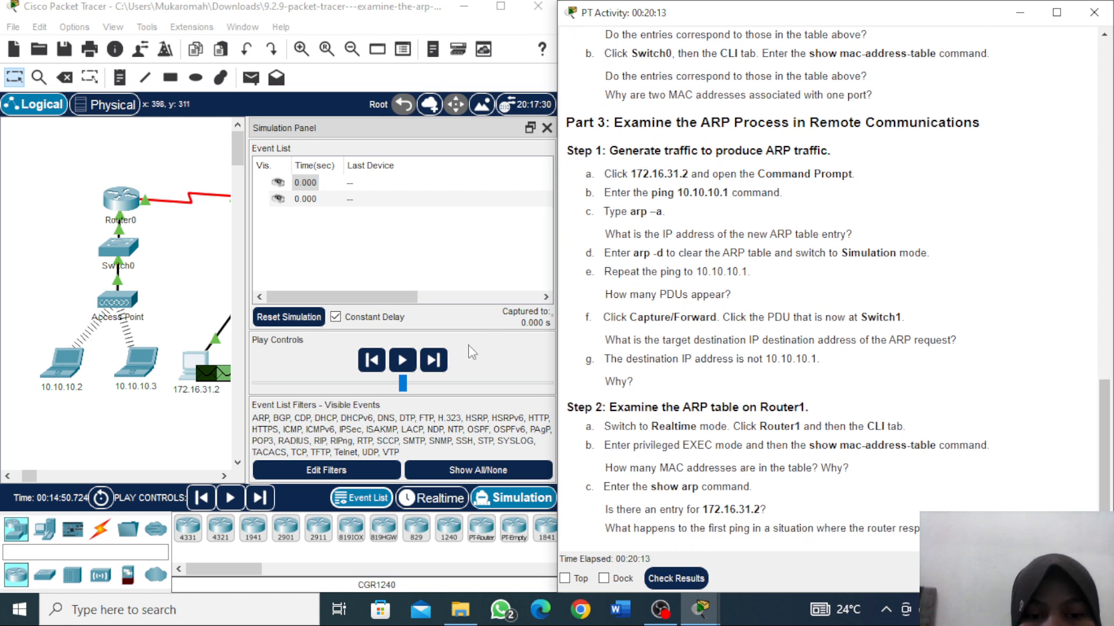
# Step: Advance the simulation by one event and inspect the PDU at Switch1 for the ARP request's target destination IP address
pyautogui.click(435, 361)
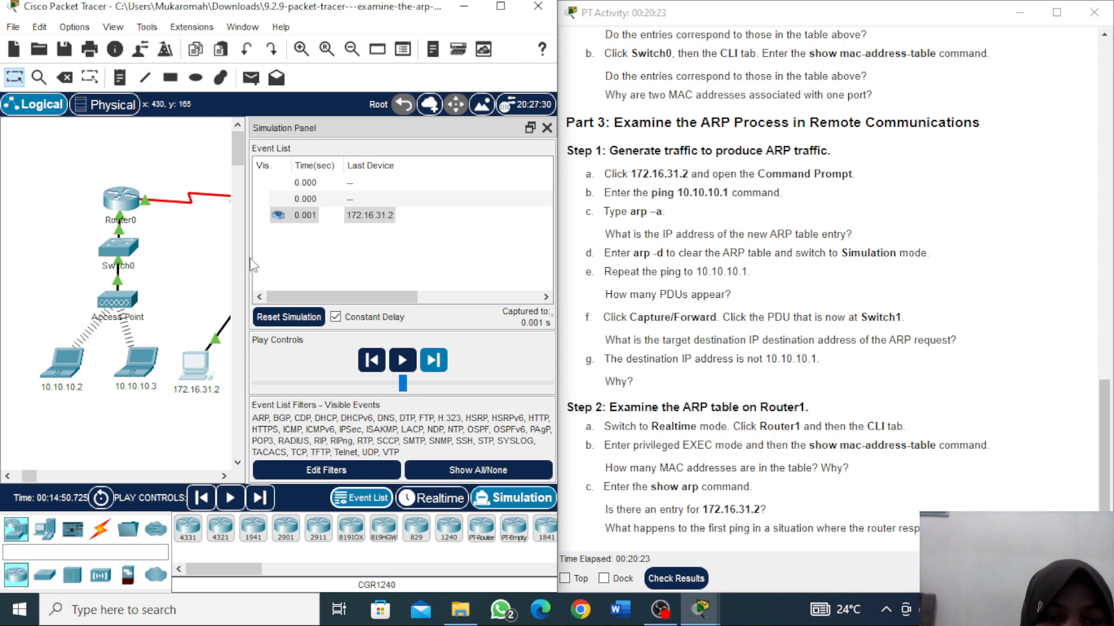
pyautogui.moveTo(249, 266); pyautogui.dragTo(331, 273)
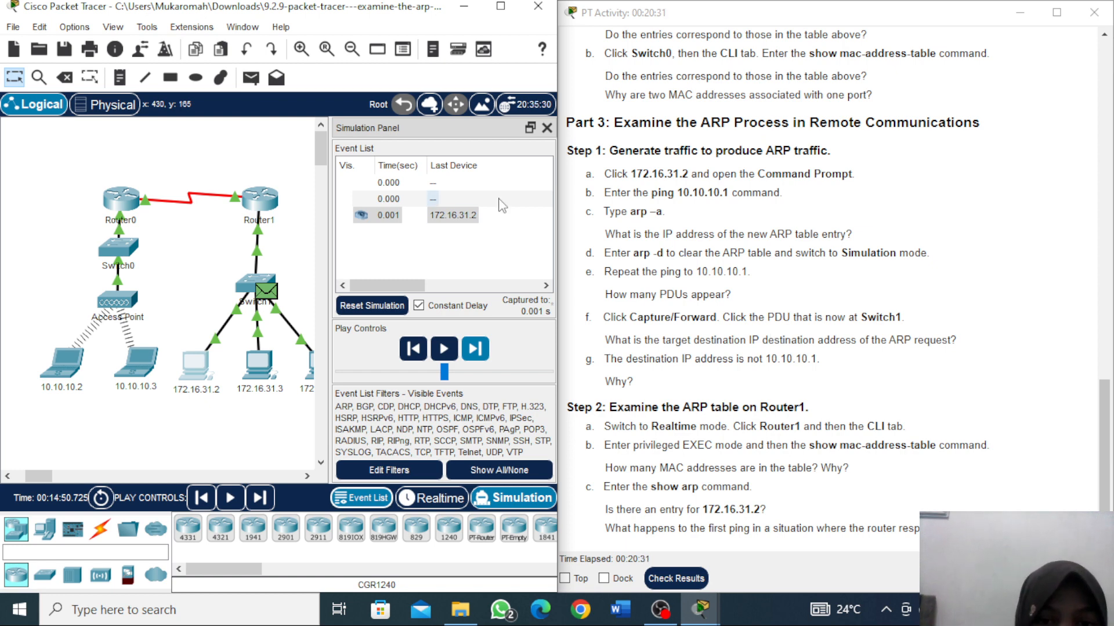
pyautogui.click(393, 215)
pyautogui.click(394, 217)
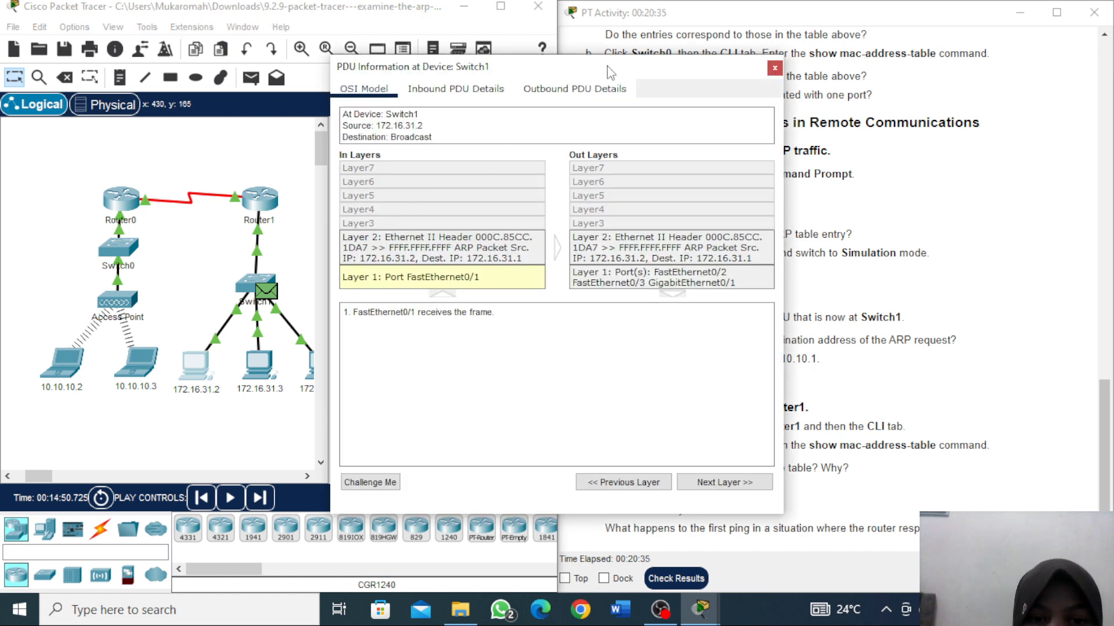
pyautogui.moveTo(608, 66); pyautogui.dragTo(372, 60)
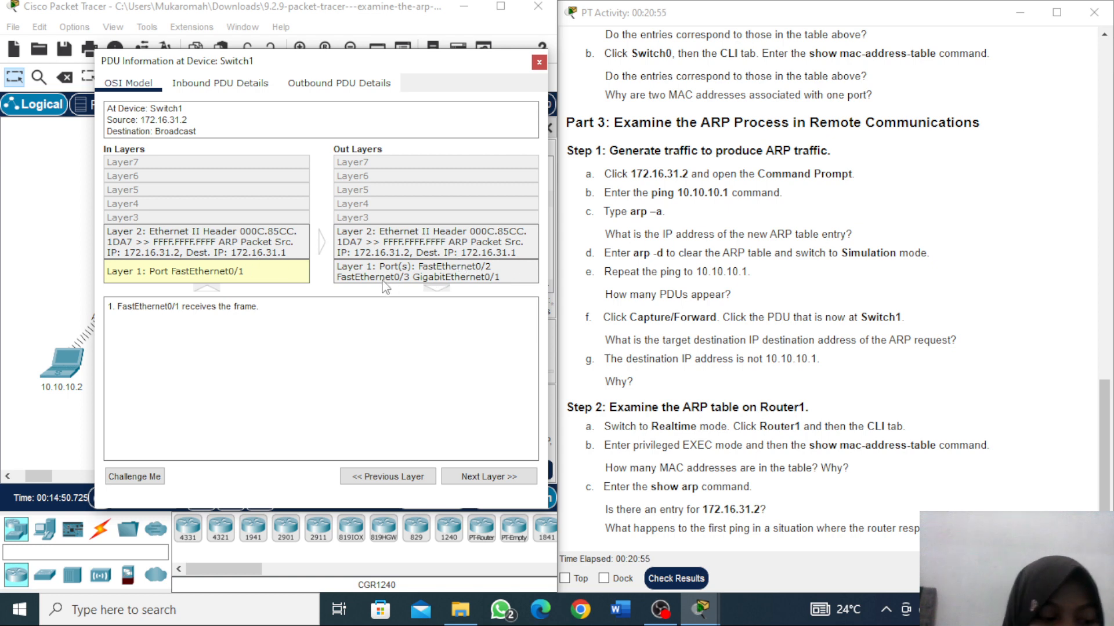
pyautogui.click(539, 63)
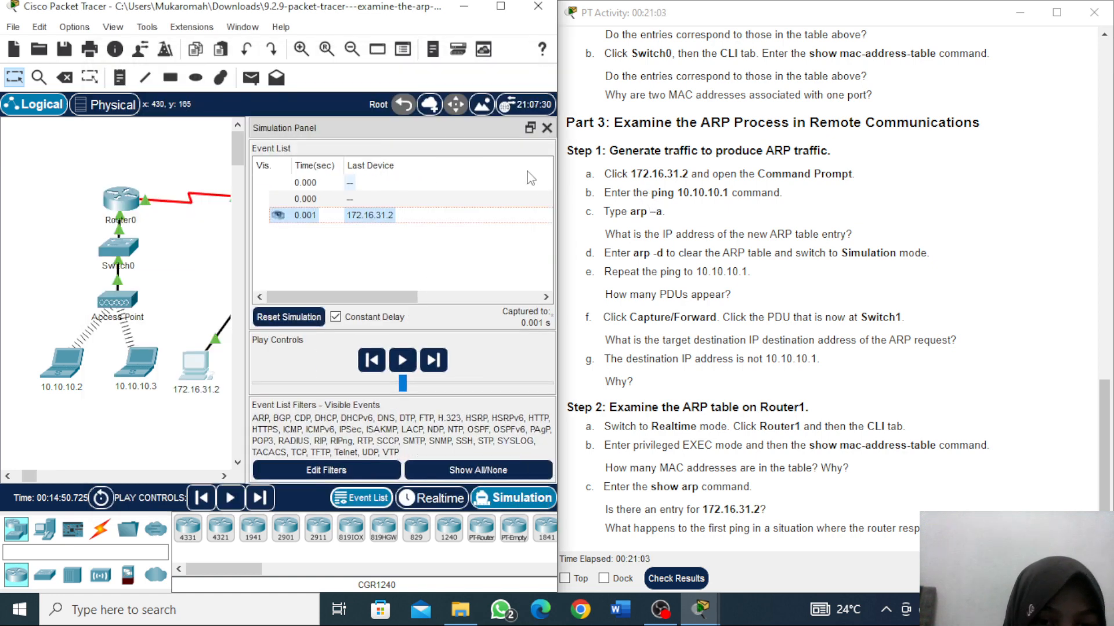
pyautogui.click(360, 218)
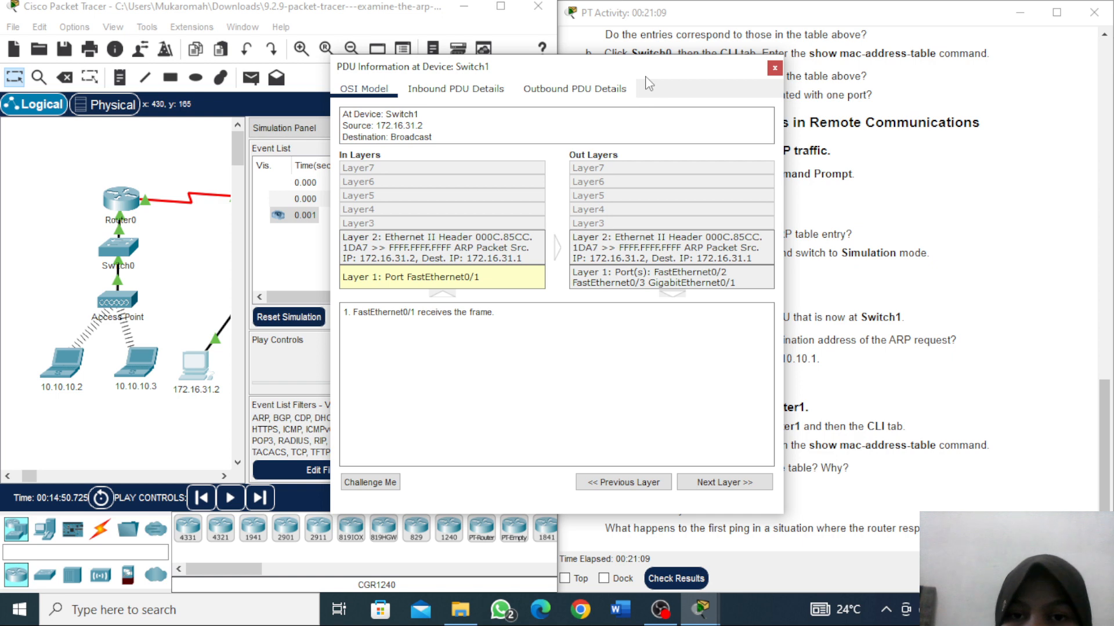
# Step: Close the PDU information for Switch1 and switch the network back to Realtime mode
pyautogui.moveTo(648, 83); pyautogui.dragTo(403, 77)
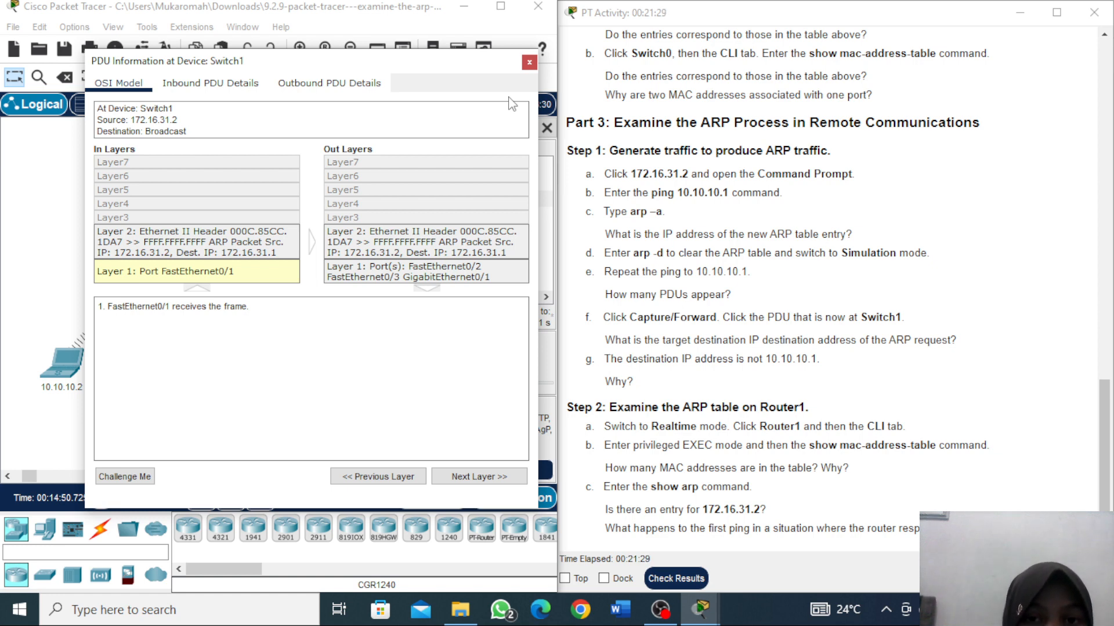
pyautogui.click(528, 63)
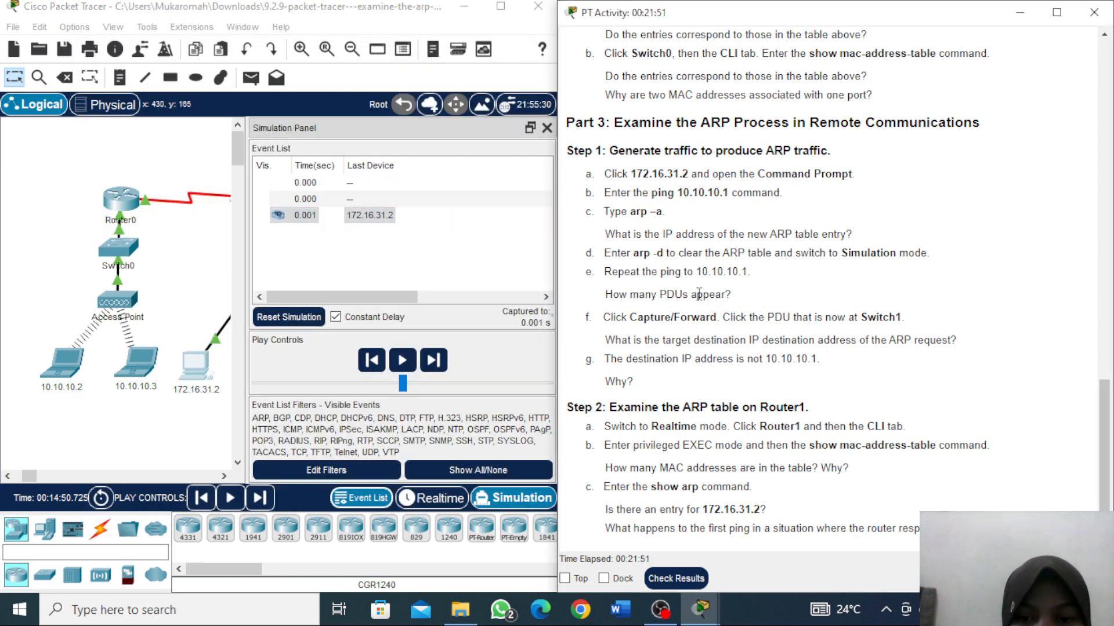
pyautogui.click(440, 499)
pyautogui.click(440, 498)
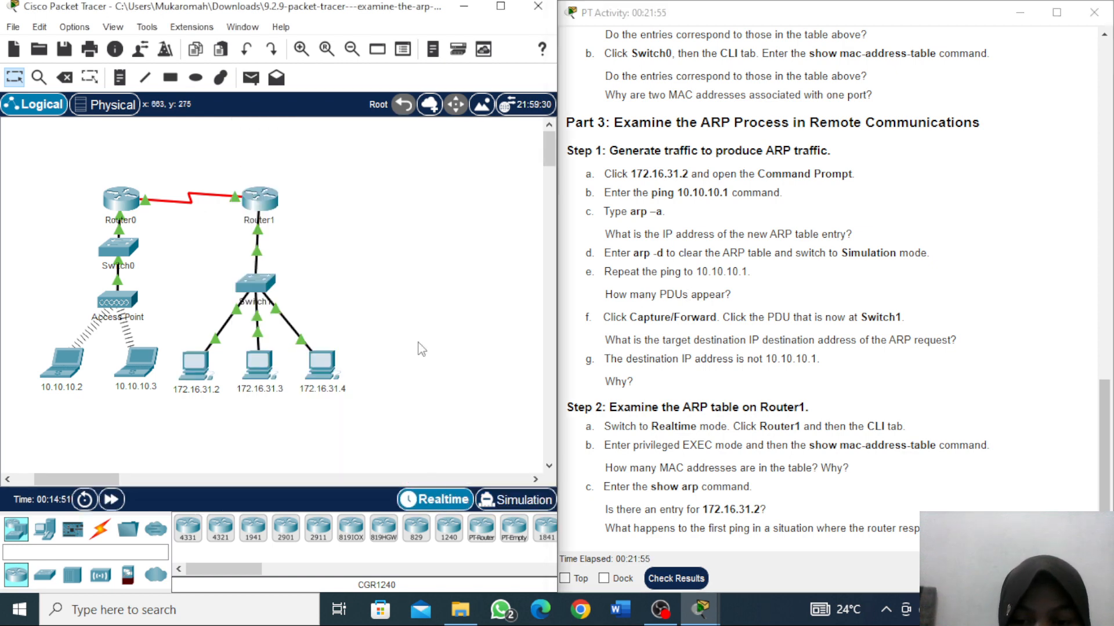
# Step: Open the command line interface of Router1 and enter privileged EXEC mode with enable
pyautogui.click(265, 208)
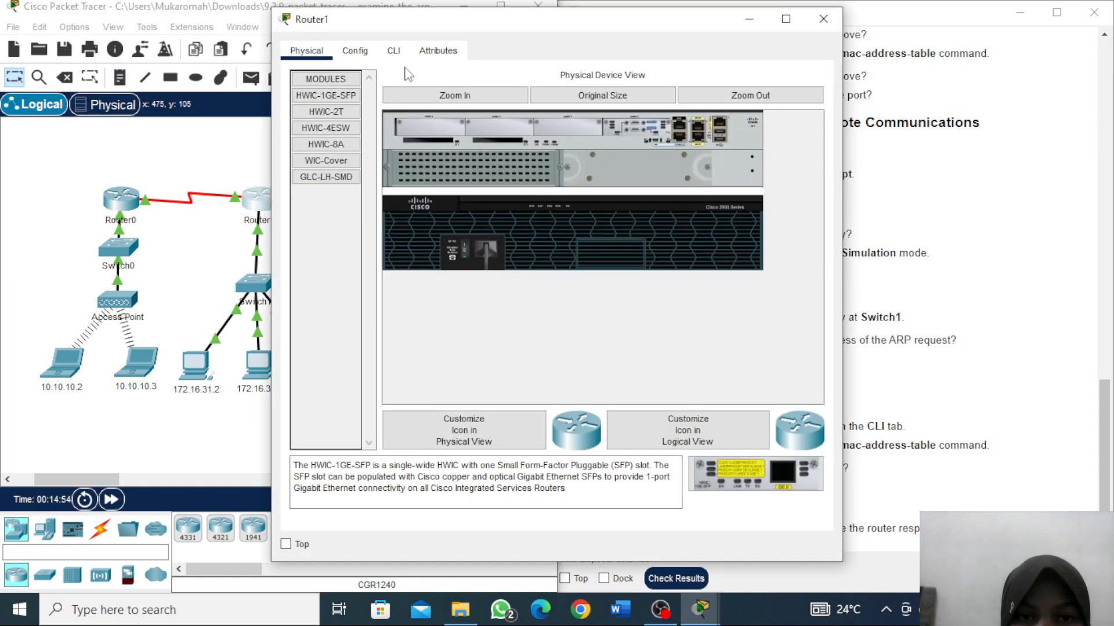
pyautogui.moveTo(630, 24); pyautogui.dragTo(363, 24)
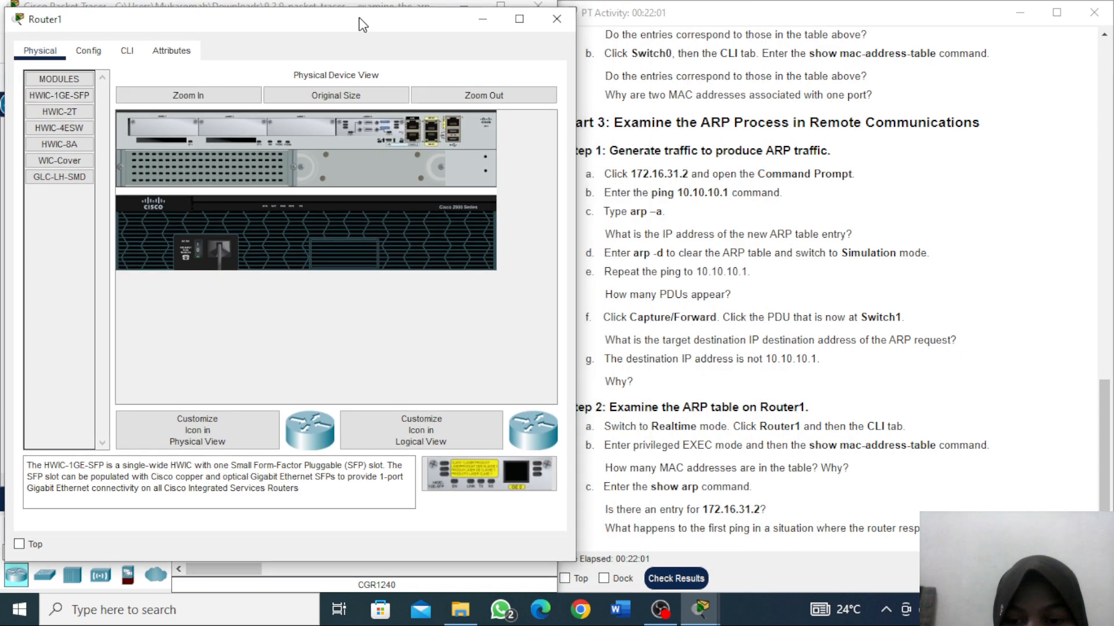
pyautogui.click(127, 51)
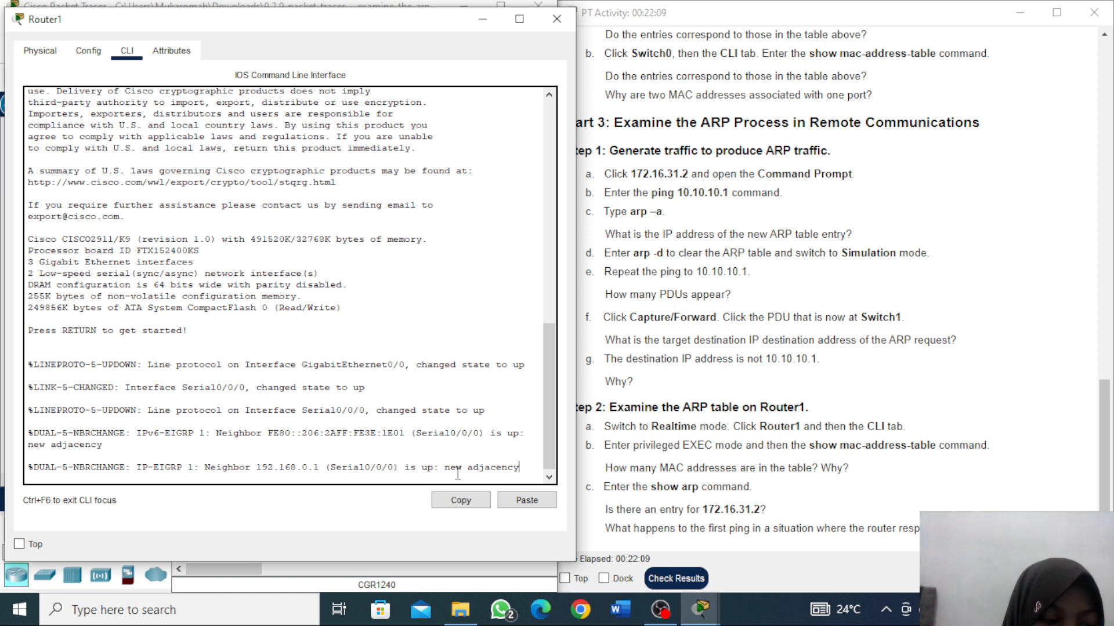
pyautogui.press('Return')
pyautogui.write('e')
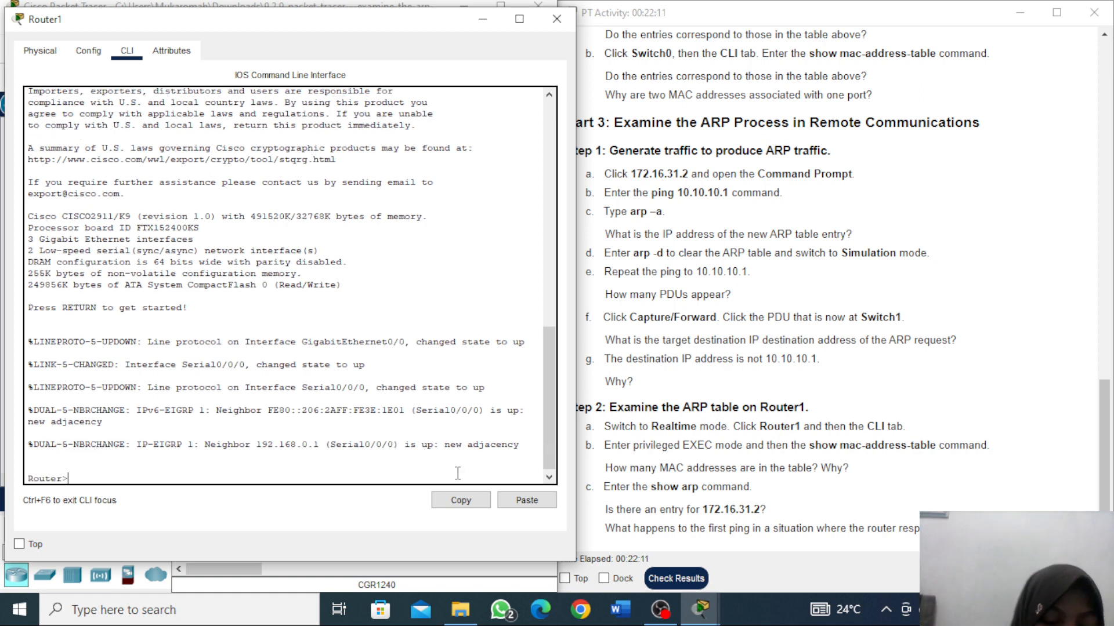
pyautogui.write('b=')
pyautogui.press('BackSpace')
pyautogui.press('BackSpace')
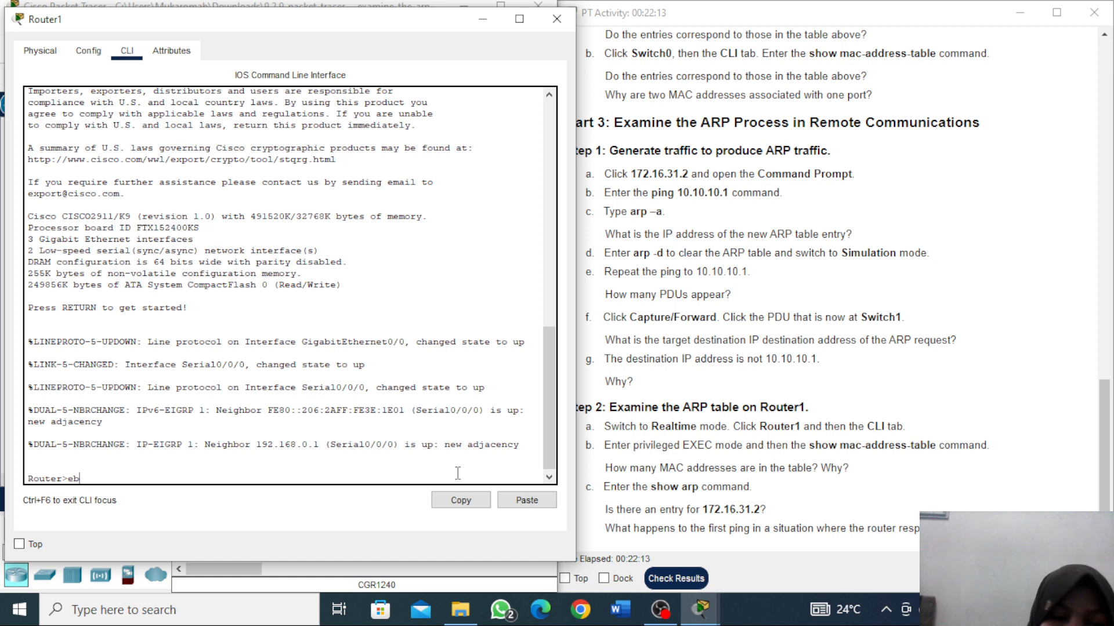
pyautogui.write('nable')
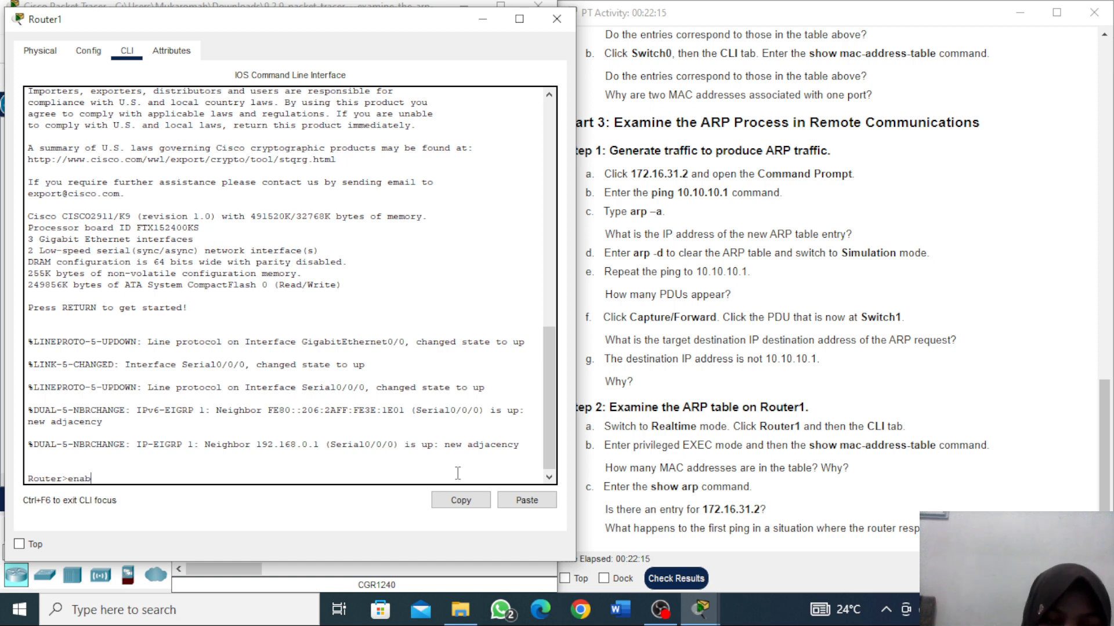
pyautogui.press('Return')
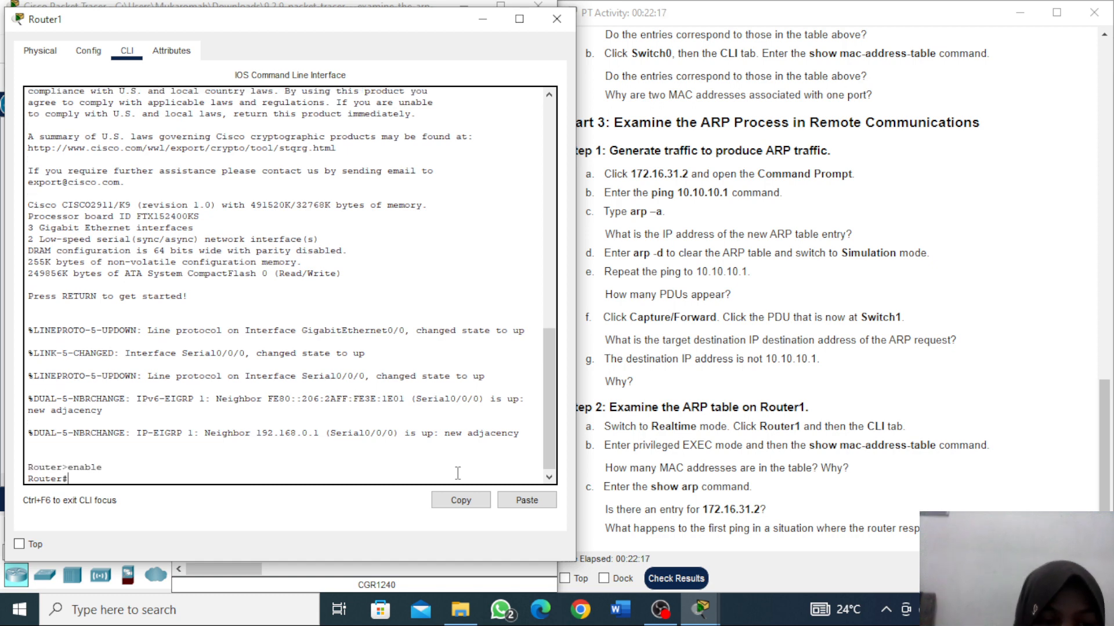
pyautogui.press('Up')
pyautogui.press('BackSpace')
pyautogui.press('BackSpace')
pyautogui.press('BackSpace')
pyautogui.press('BackSpace')
pyautogui.press('BackSpace')
pyautogui.press('BackSpace')
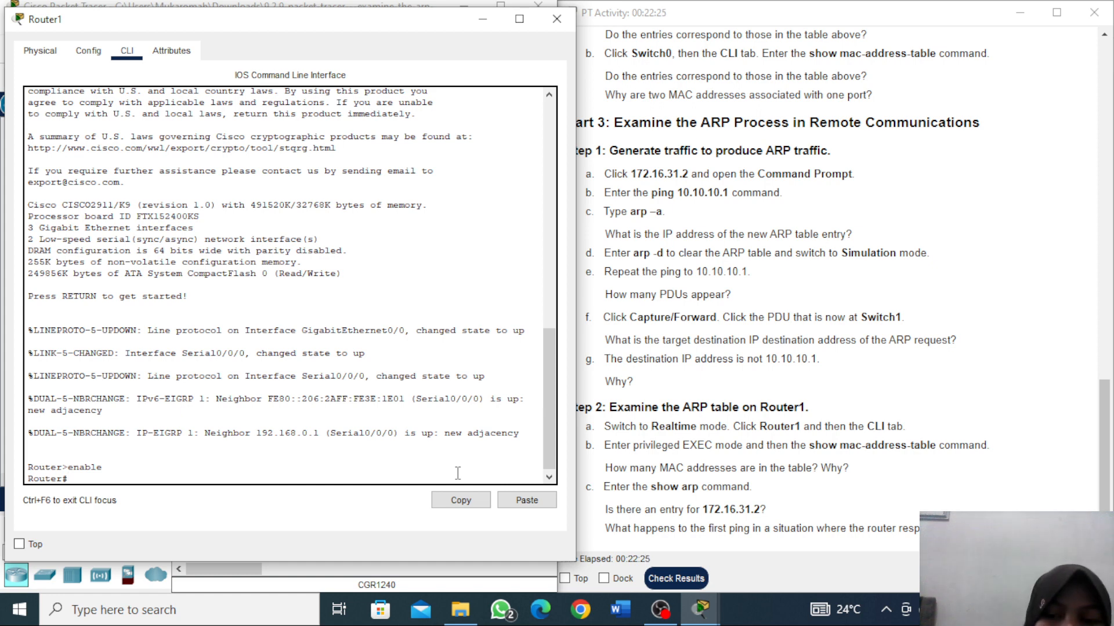
# Step: Display the MAC address table of Router1 with show mac-address-table
pyautogui.write('sho')
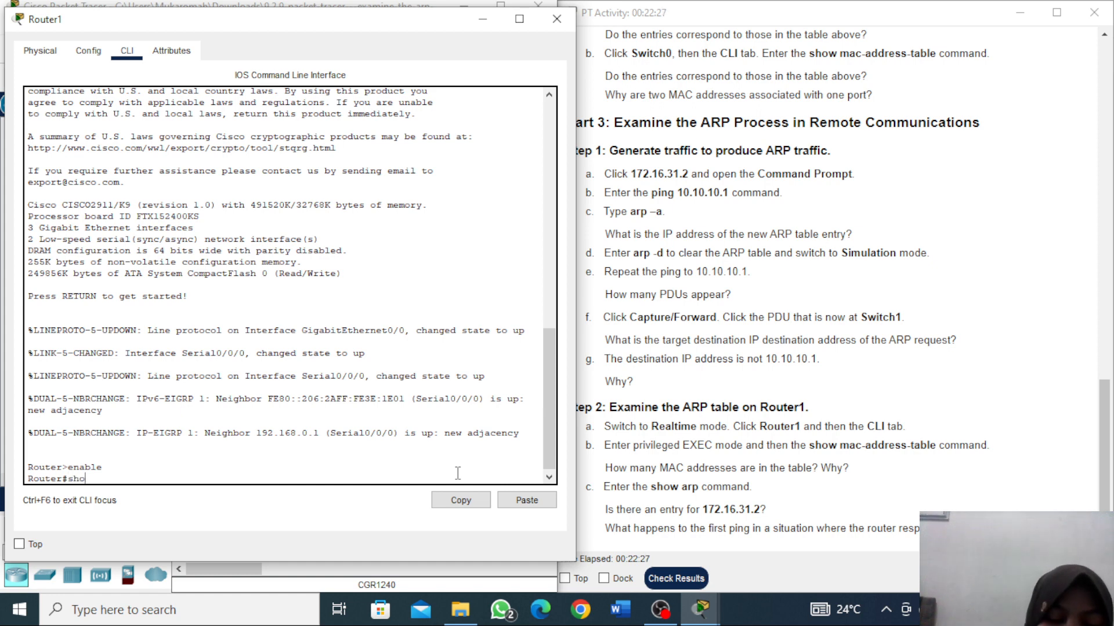
pyautogui.write('w mac')
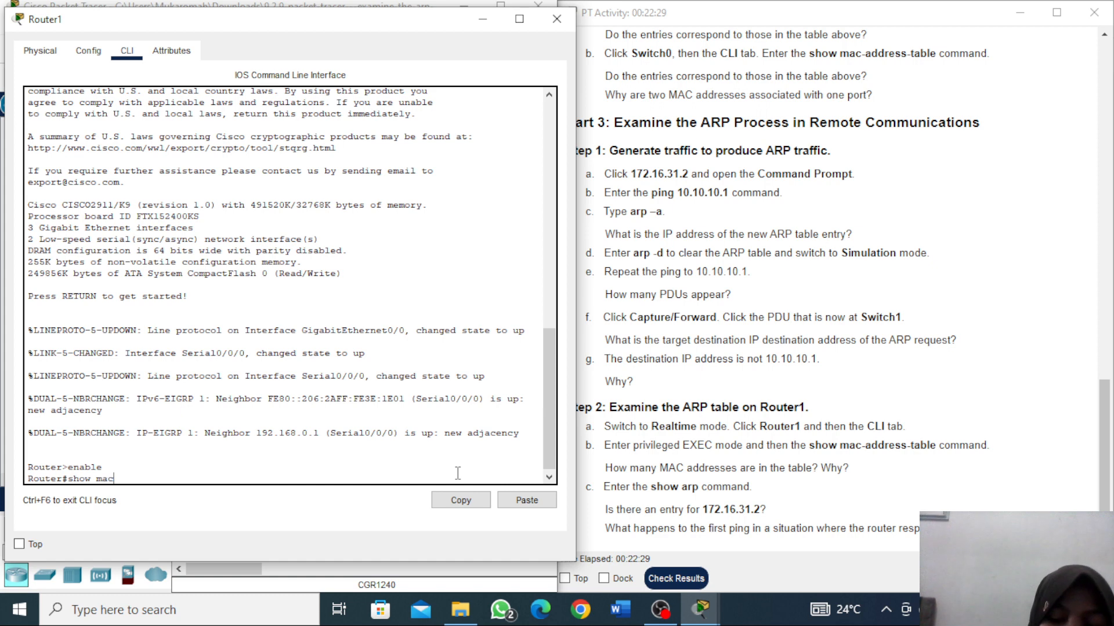
pyautogui.write('-address')
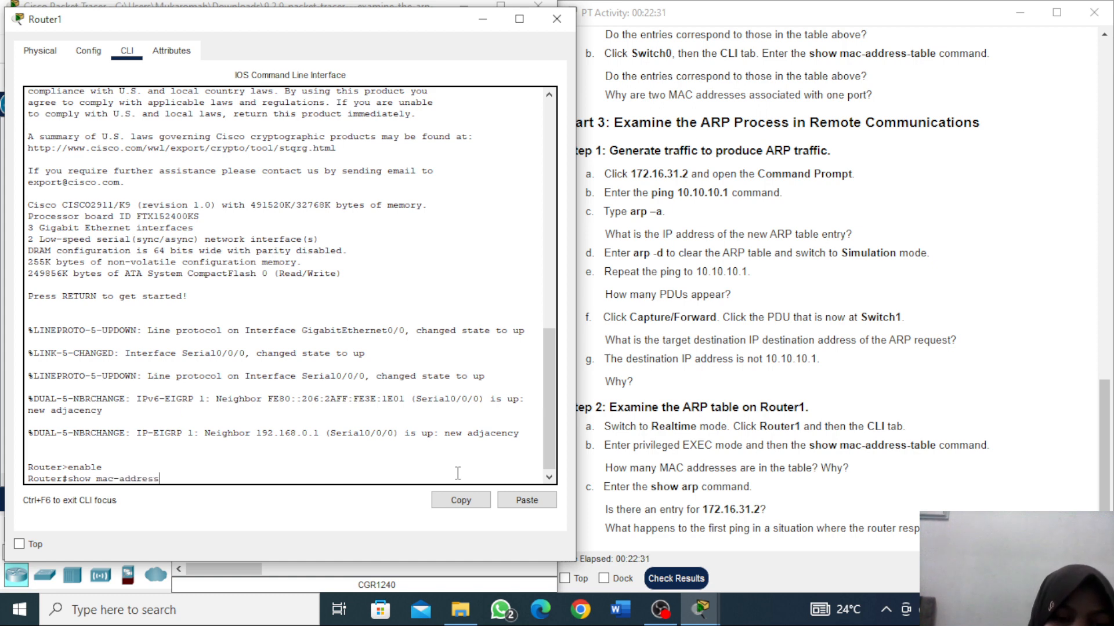
pyautogui.write('-tabl')
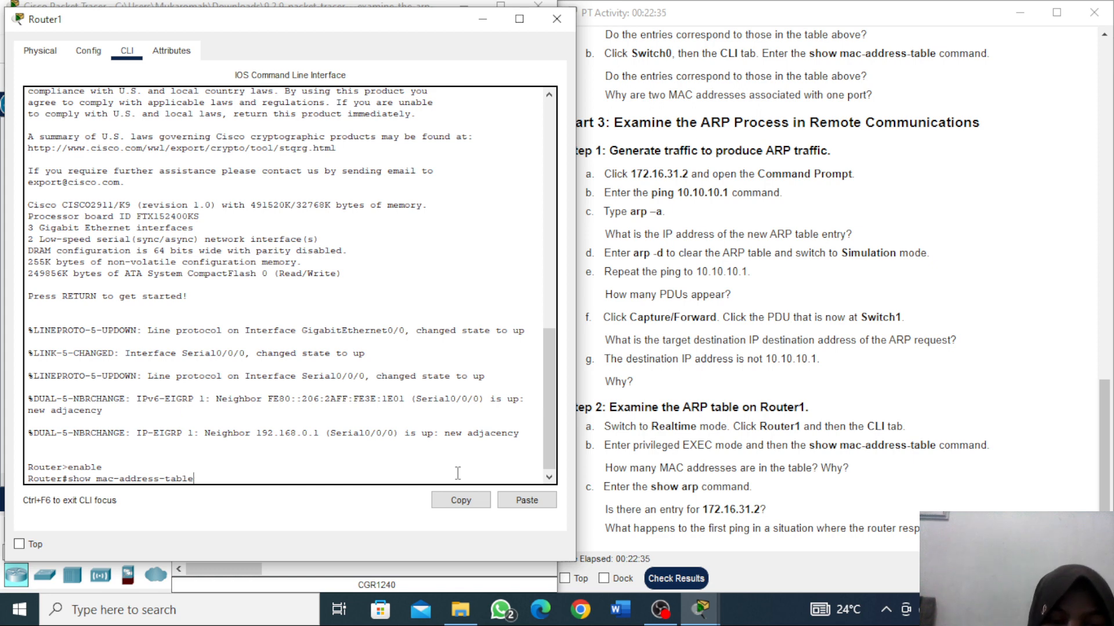
pyautogui.write('e')
pyautogui.press('Return')
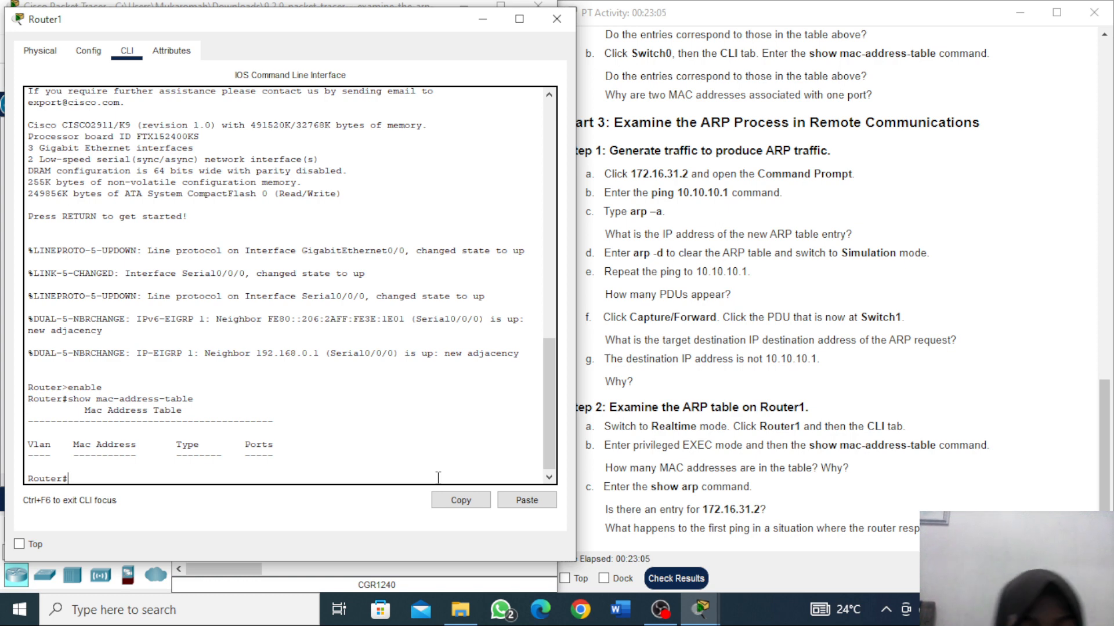
# Step: Display the ARP table of Router1 with show arp and check it for an entry for 172.16.31.2
pyautogui.write('show ')
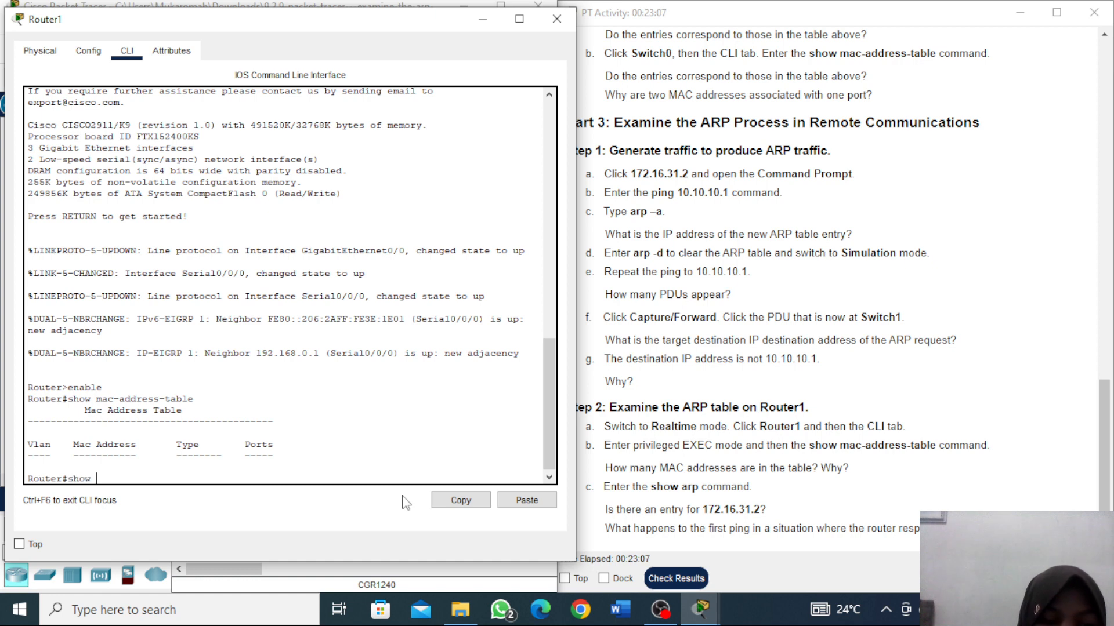
pyautogui.write('arp')
pyautogui.press('Return')
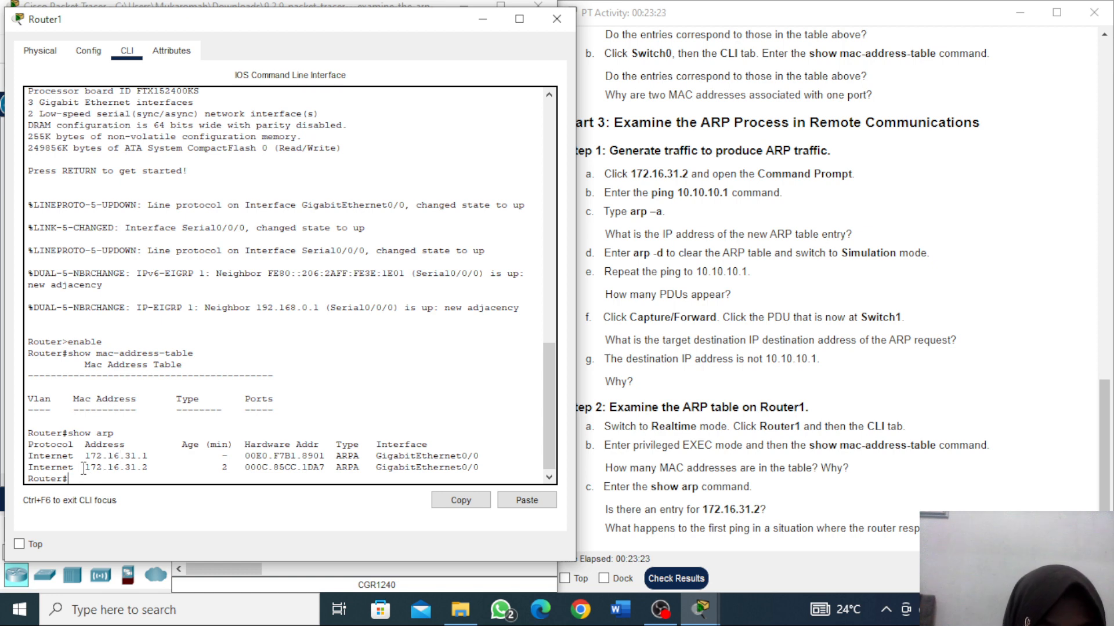
pyautogui.moveTo(81, 467); pyautogui.dragTo(160, 468)
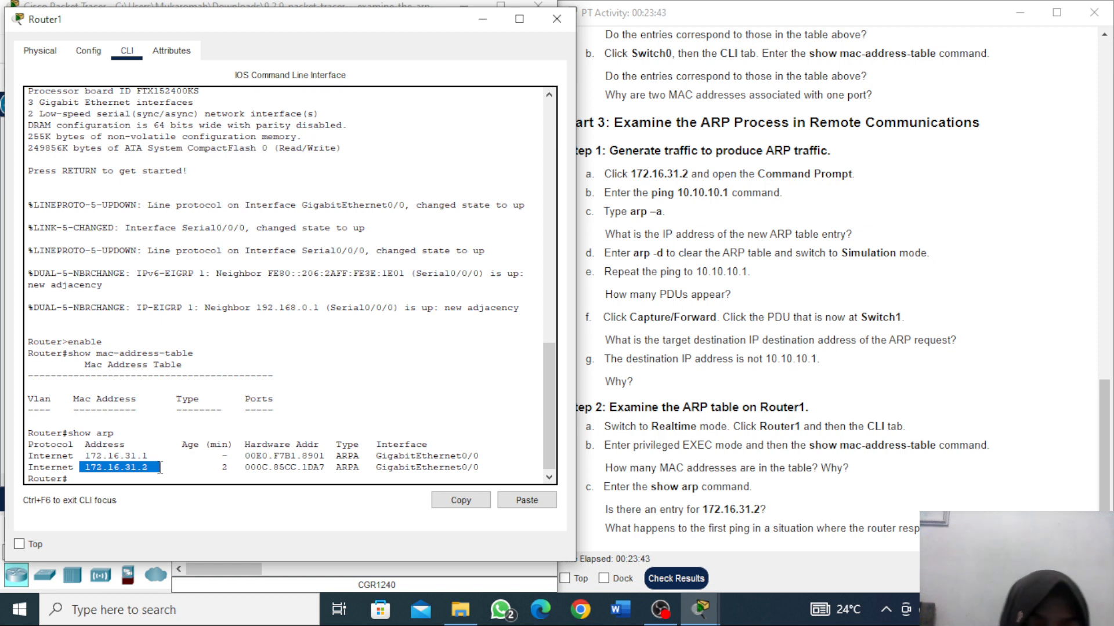
pyautogui.click(145, 478)
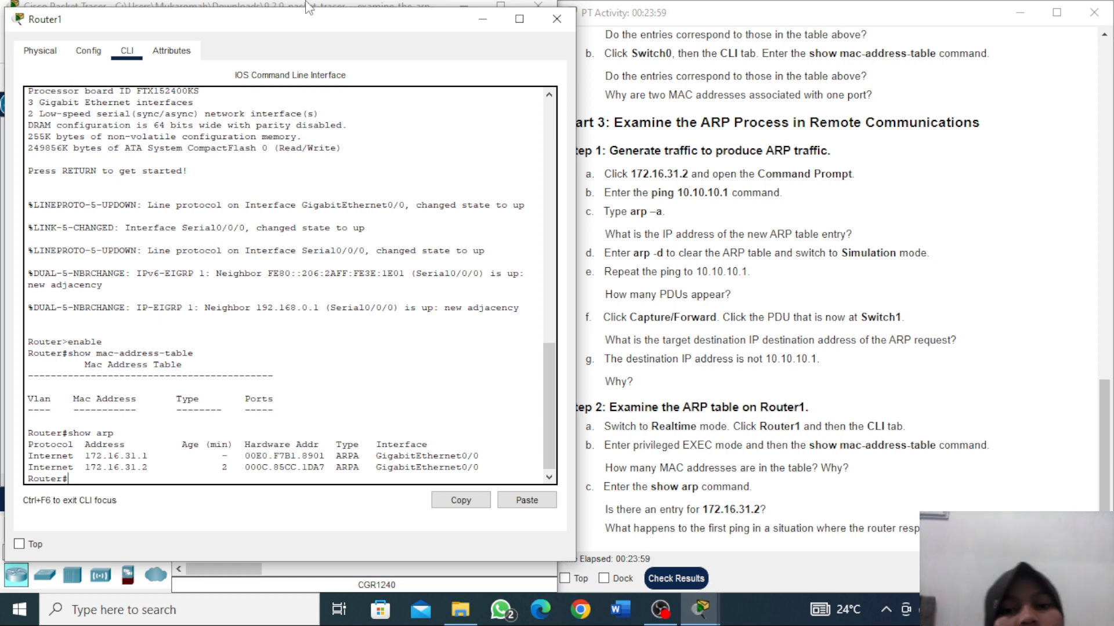
# Step: Close the Router1 window and return to the addressing table at the beginning of the activity instructions
pyautogui.click(557, 18)
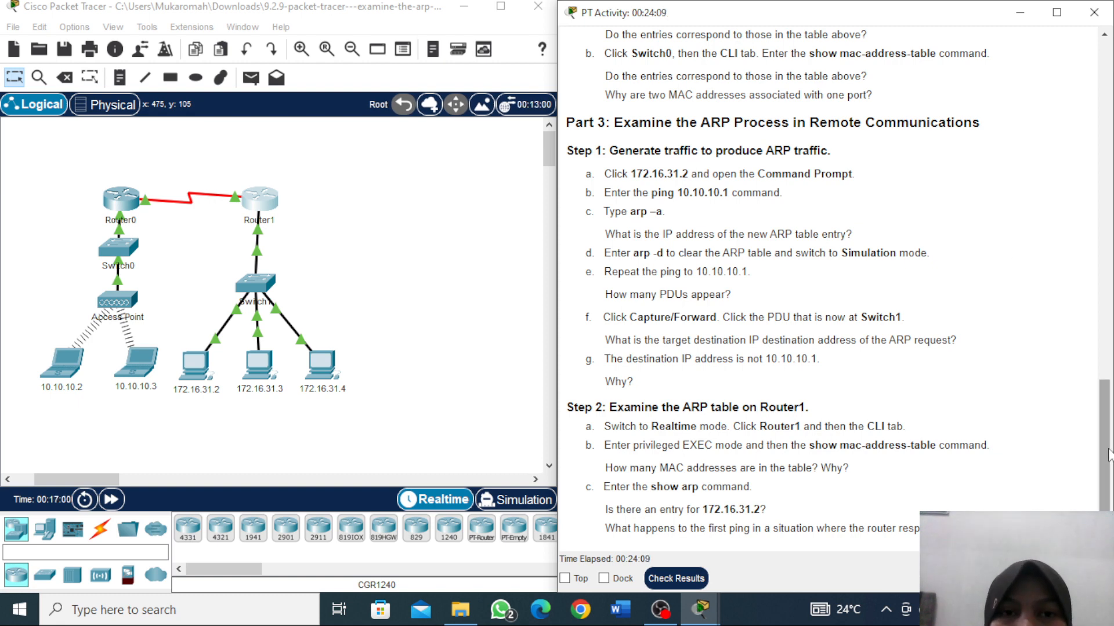
pyautogui.moveTo(1108, 455); pyautogui.dragTo(1108, 79)
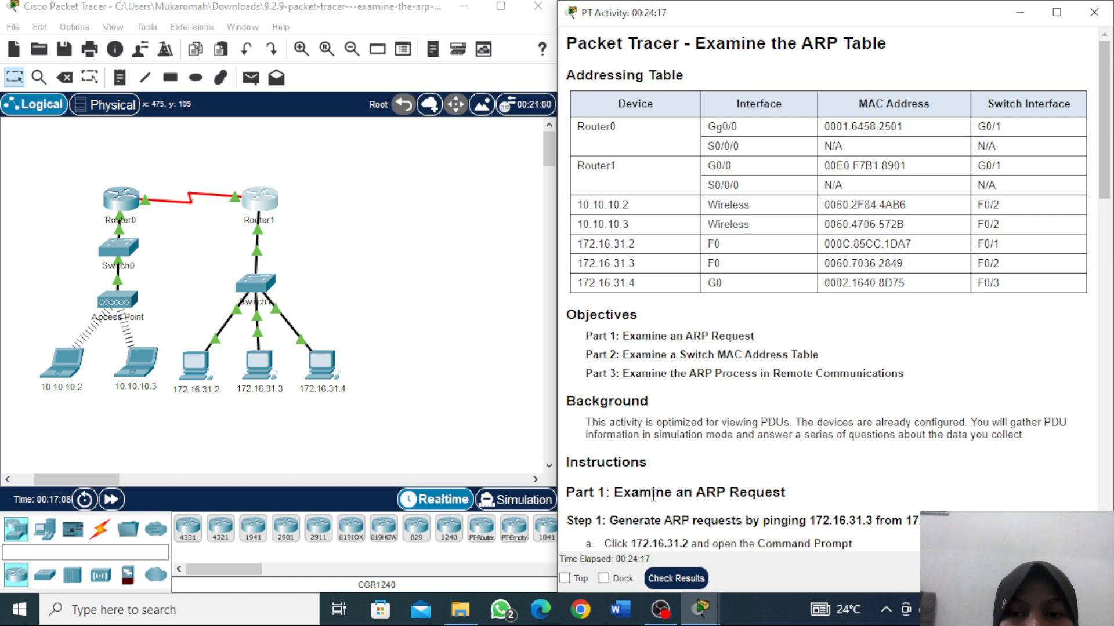
pyautogui.moveTo(1105, 110)
pyautogui.mouseDown()
pyautogui.moveTo(1110, 277)
pyautogui.moveTo(1108, 110)
pyautogui.mouseUp()
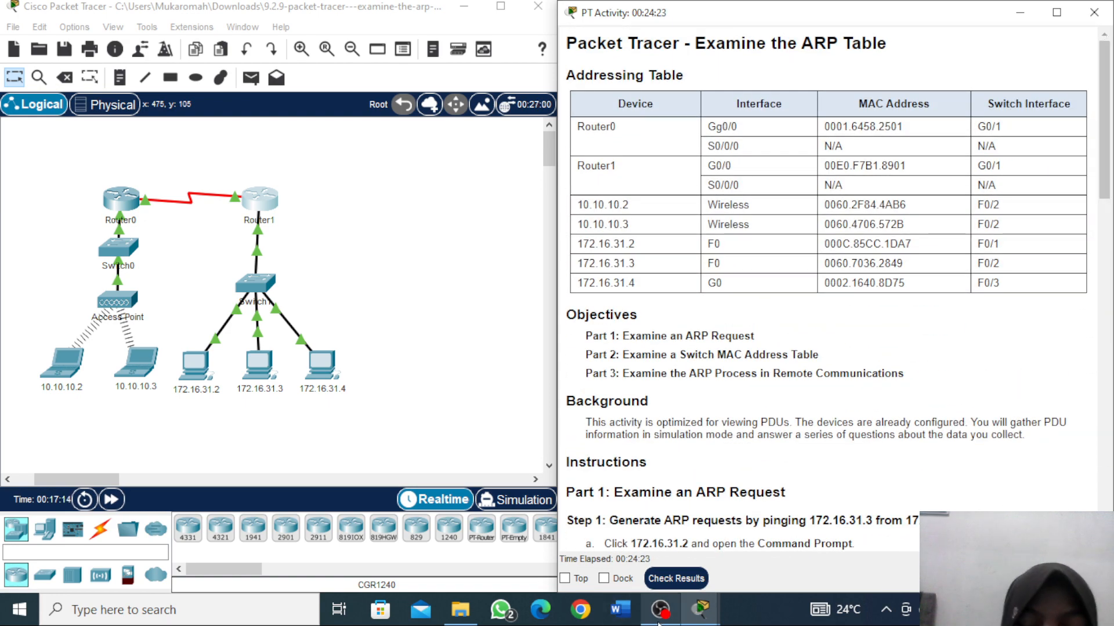